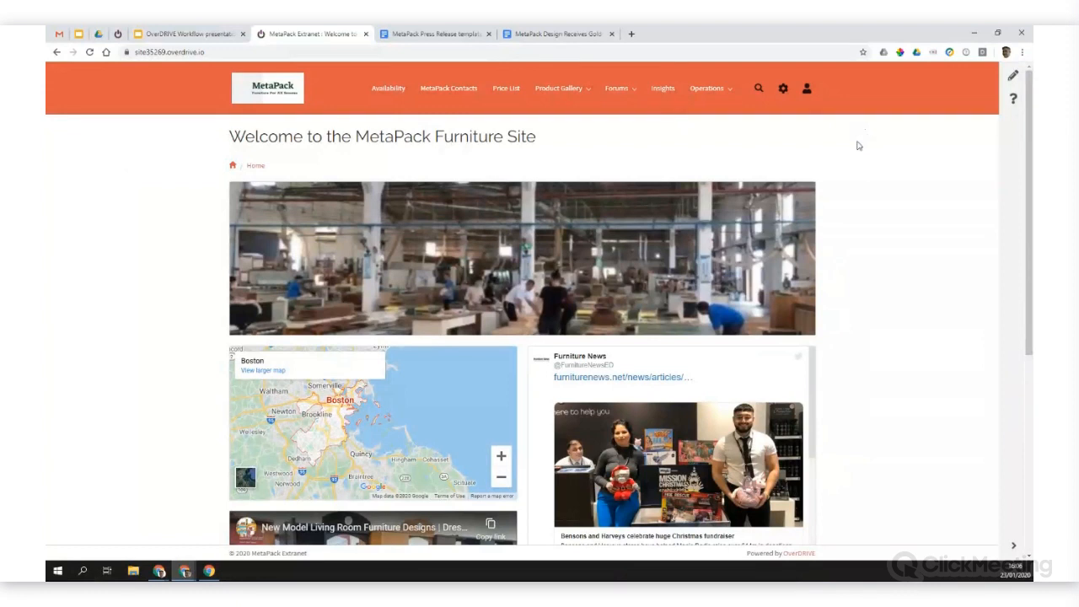
Step: Look over the extranet home page, including its map, video, launch announcement and Furniture News feed
{"action": "scroll", "coordinate": [156, 234], "scroll_direction": "down", "scroll_amount": 3}
{"action": "scroll", "coordinate": [155, 233], "scroll_direction": "down", "scroll_amount": 2}
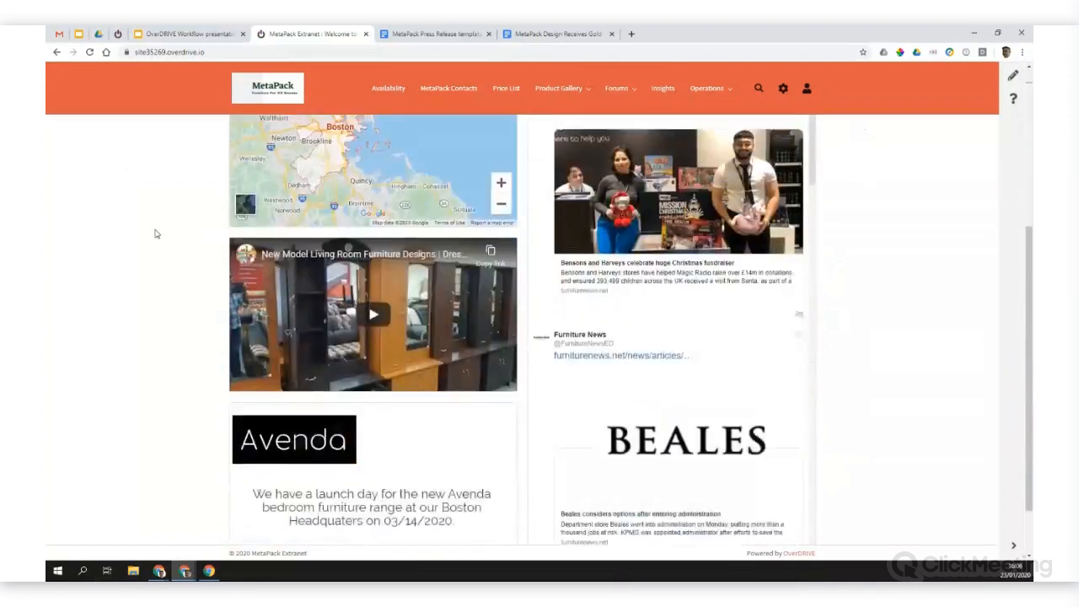
{"action": "scroll", "coordinate": [156, 233], "scroll_direction": "up", "scroll_amount": 5}
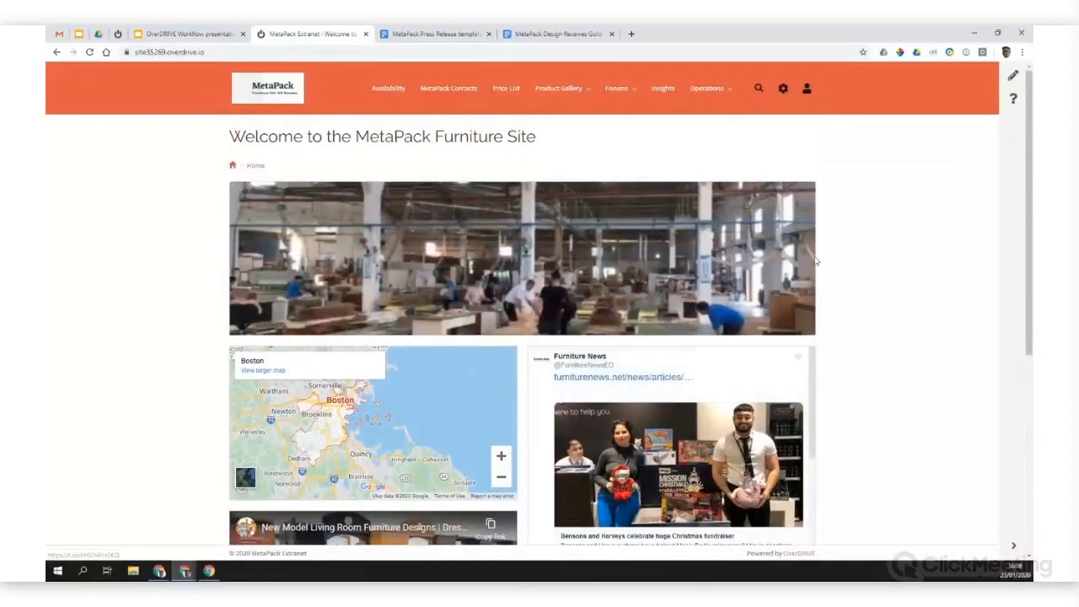
{"action": "scroll", "coordinate": [417, 394], "scroll_direction": "down", "scroll_amount": 1}
{"action": "scroll", "coordinate": [419, 394], "scroll_direction": "up", "scroll_amount": 1}
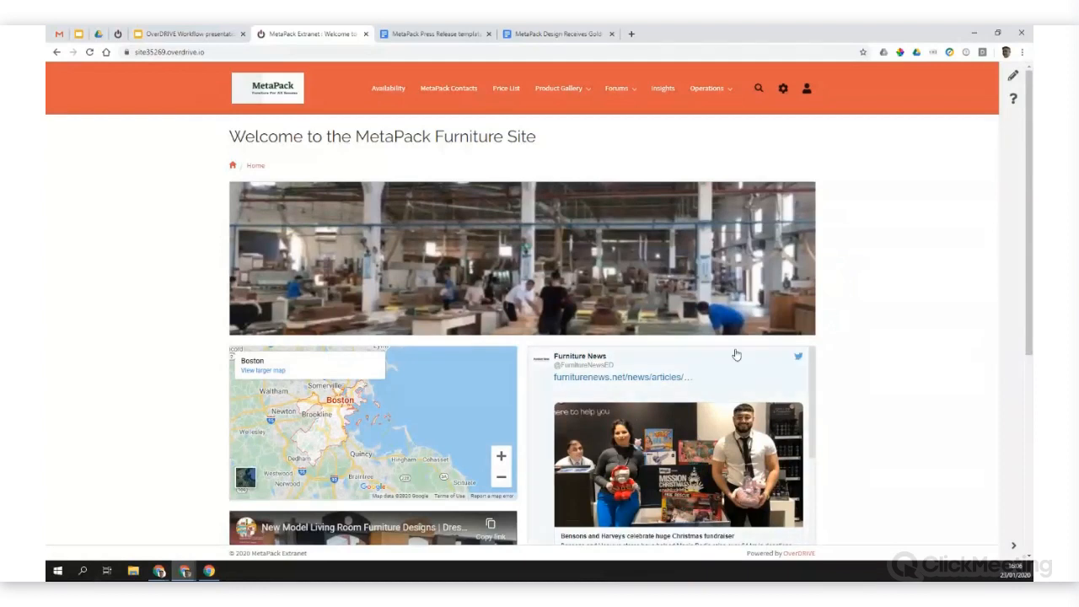
Step: Open the MetaPack Contacts page and view the detail cards of the first, fifth and third contacts, closing each one
{"action": "left_click", "coordinate": [456, 93]}
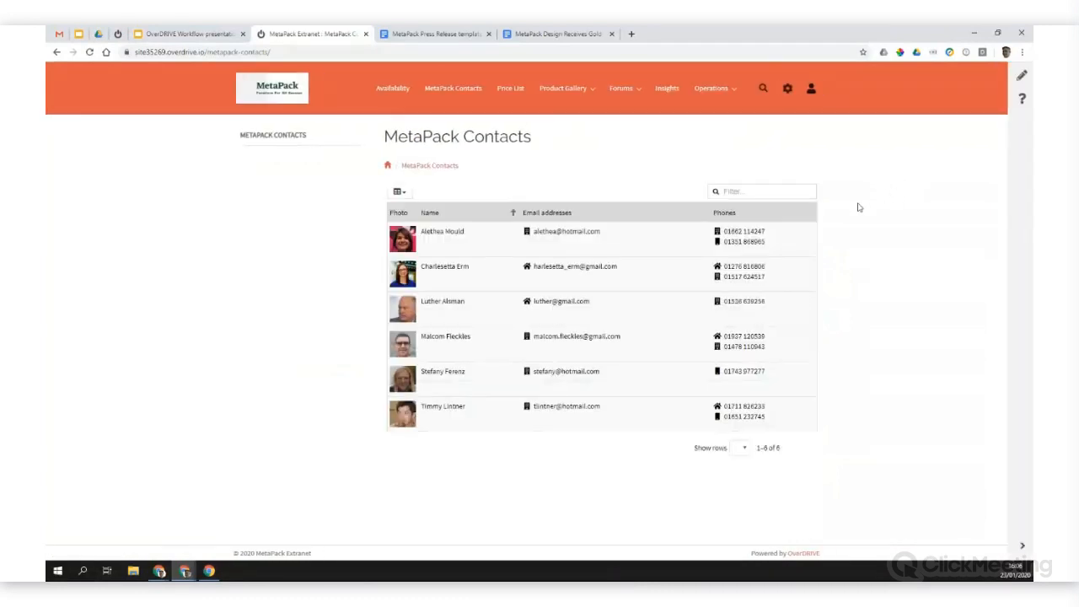
{"action": "left_click", "coordinate": [487, 244]}
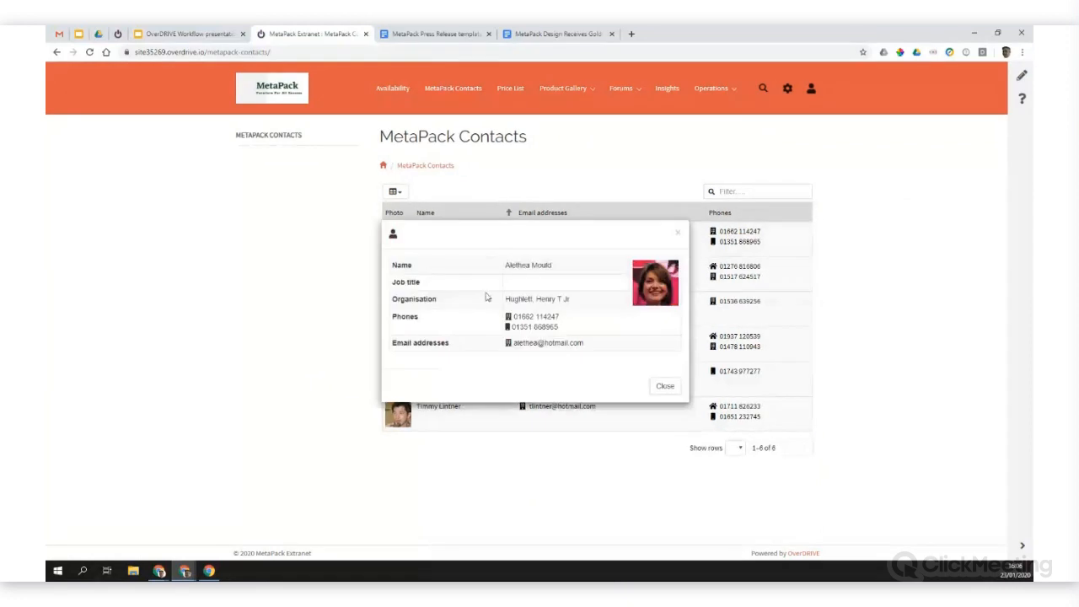
{"action": "left_click", "coordinate": [649, 387]}
{"action": "left_click", "coordinate": [479, 381]}
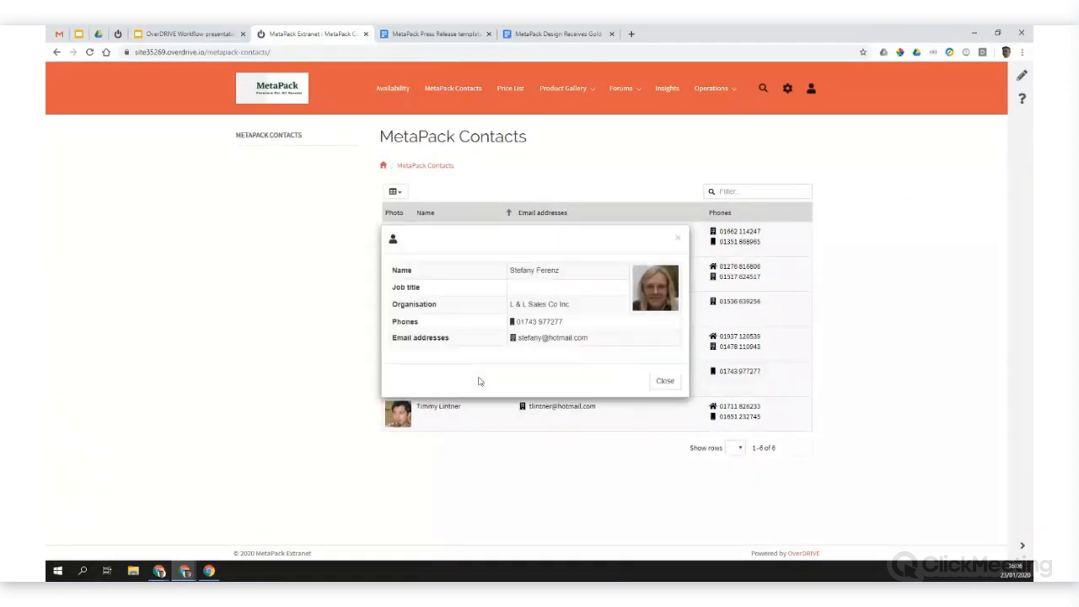
{"action": "left_click", "coordinate": [665, 381]}
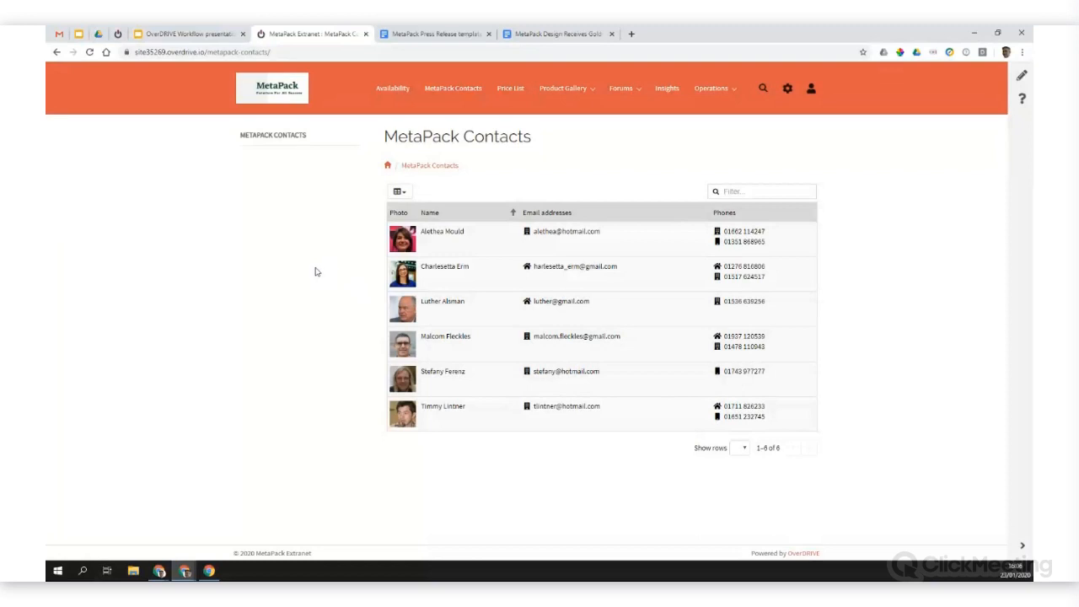
{"action": "left_click", "coordinate": [468, 311]}
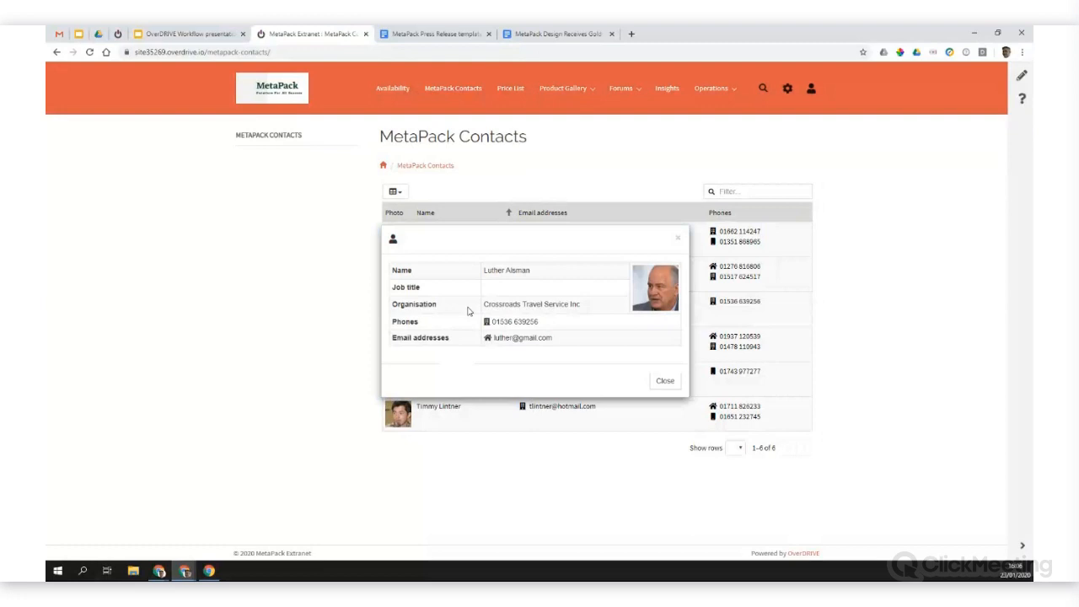
{"action": "left_click", "coordinate": [663, 381]}
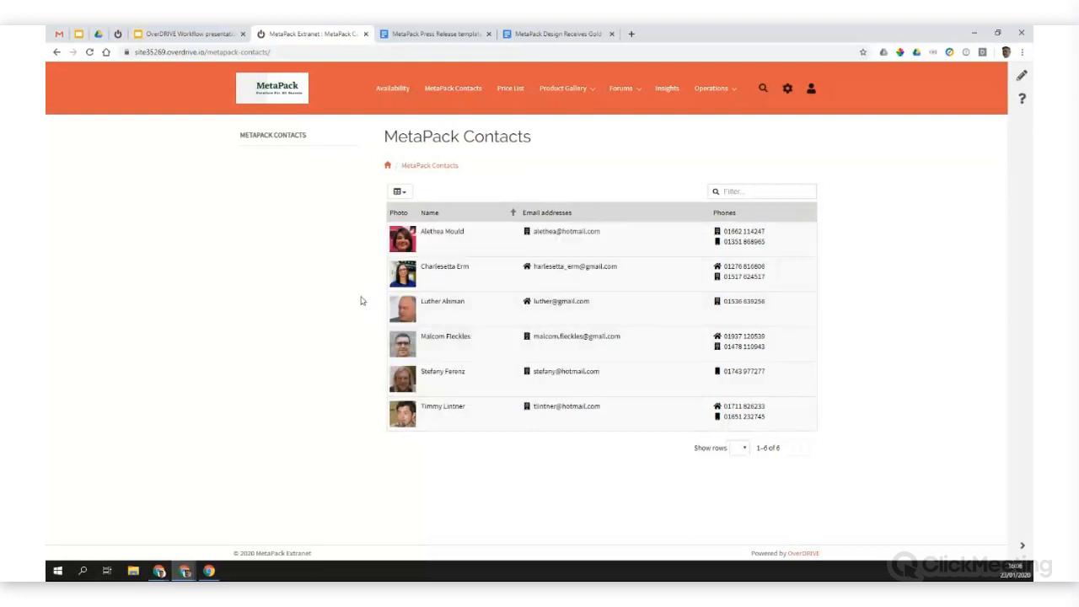
Step: Open the Price List page, view the details of "Nest Of Tables (1 lge, 2 sml)" and close them
{"action": "left_click", "coordinate": [516, 93]}
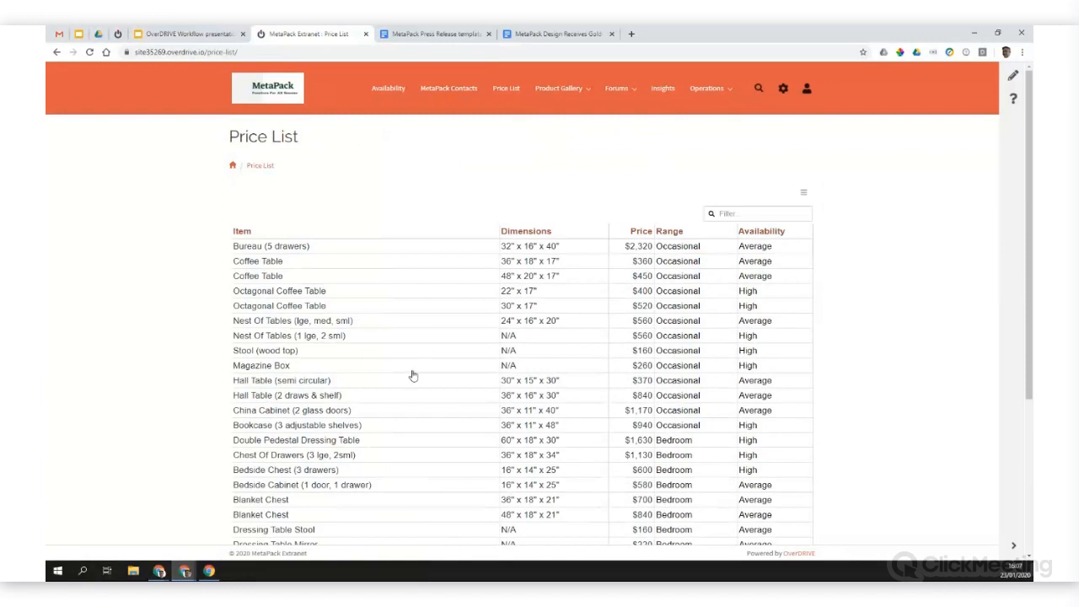
{"action": "left_click", "coordinate": [456, 337]}
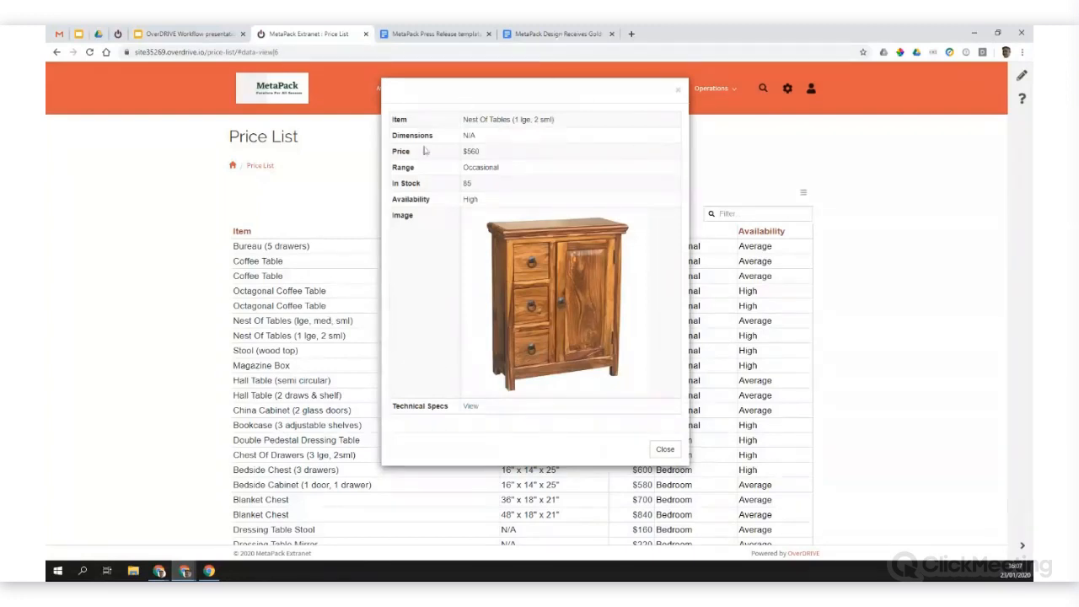
{"action": "left_click", "coordinate": [664, 449]}
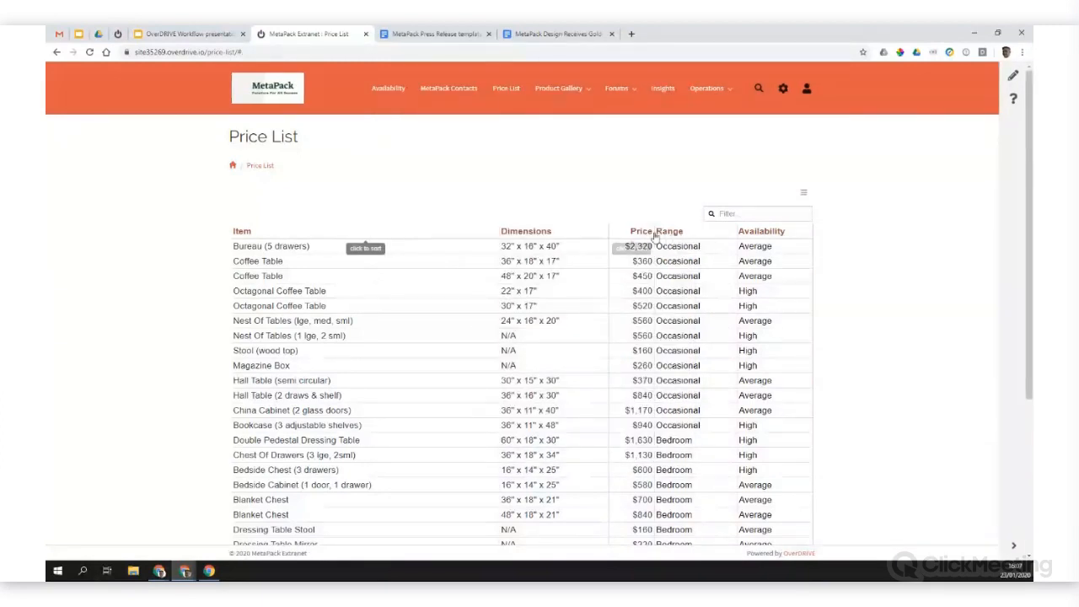
Step: Filter the price list by "high", then clear the filter
{"action": "left_click", "coordinate": [718, 213]}
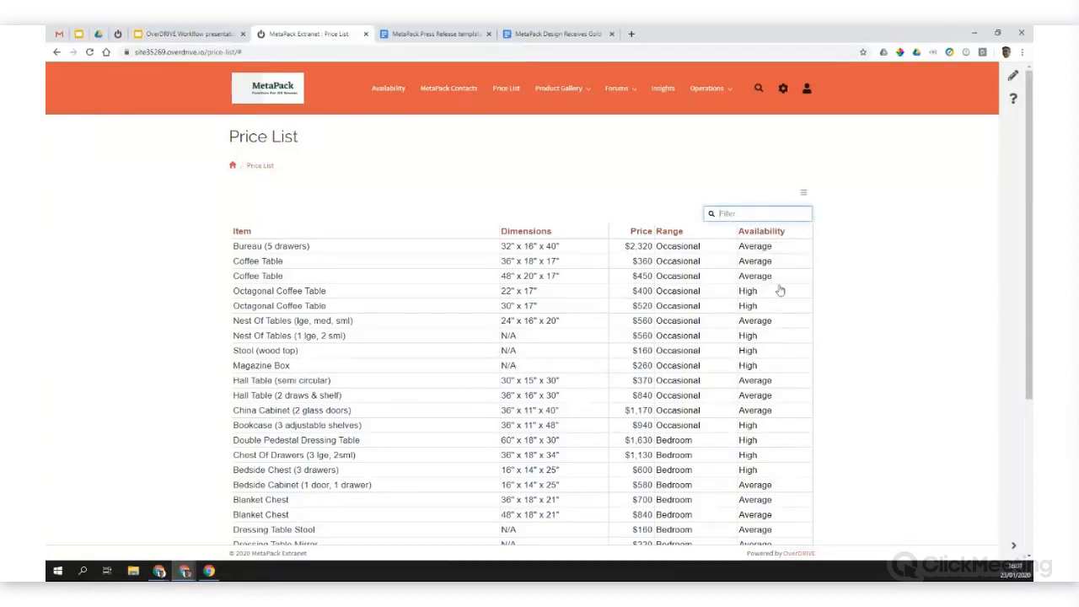
{"action": "type", "text": "high"}
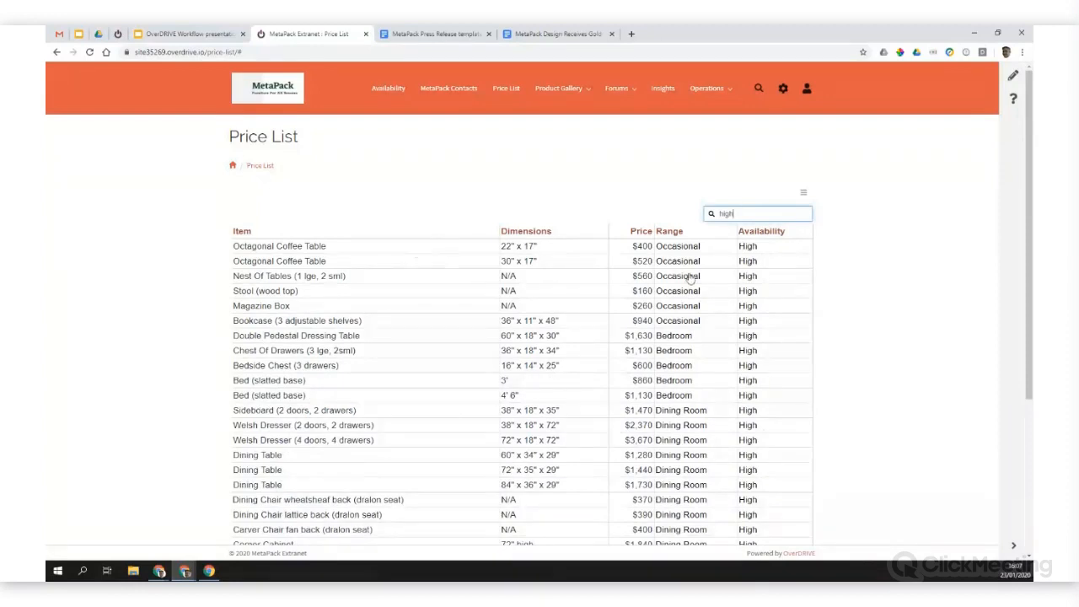
{"action": "key", "text": "BackSpace"}
{"action": "key", "text": "BackSpace"}
{"action": "key", "text": "BackSpace"}
{"action": "key", "text": "BackSpace"}
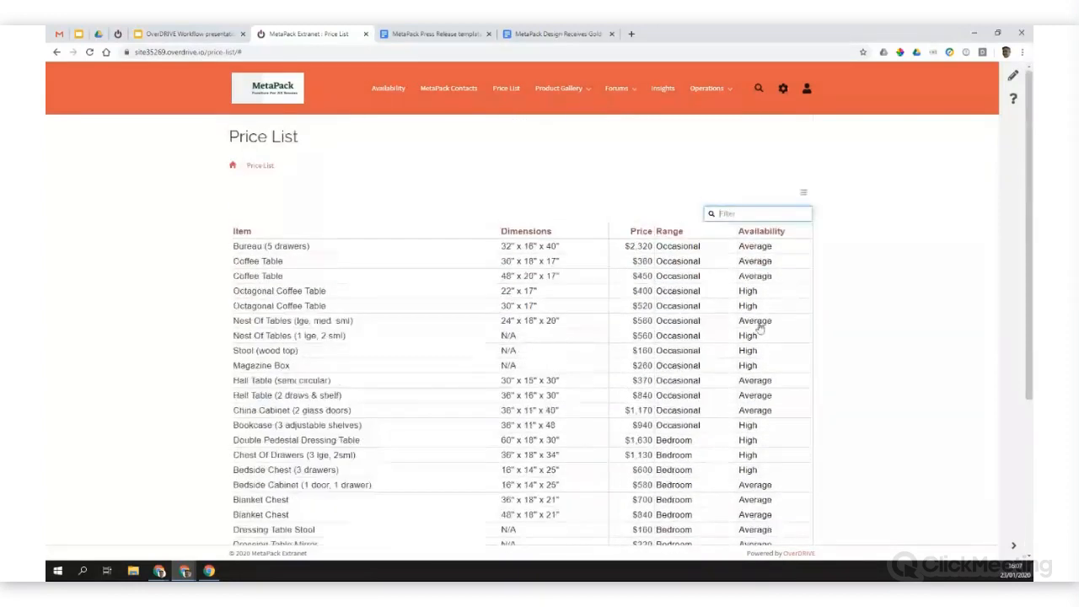
Step: Filter the price list by "table", look through the matching items and clear the filter
{"action": "type", "text": "table"}
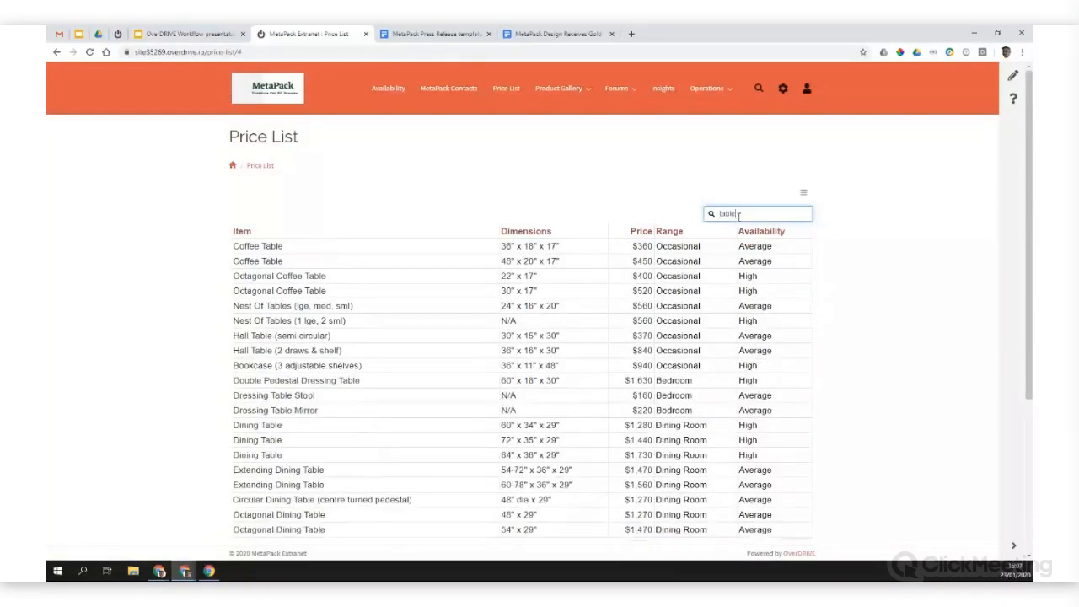
{"action": "scroll", "coordinate": [304, 329], "scroll_direction": "down", "scroll_amount": 2}
{"action": "scroll", "coordinate": [308, 335], "scroll_direction": "up", "scroll_amount": 1}
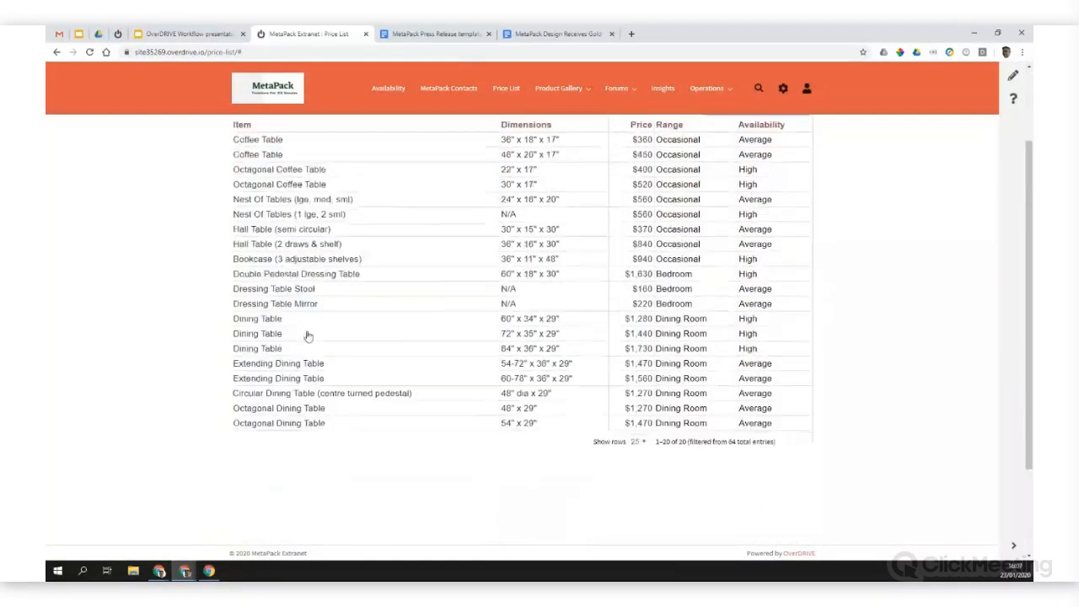
{"action": "scroll", "coordinate": [308, 336], "scroll_direction": "up", "scroll_amount": 1}
{"action": "key", "text": "BackSpace"}
{"action": "key", "text": "BackSpace"}
{"action": "key", "text": "BackSpace"}
{"action": "key", "text": "BackSpace"}
{"action": "key", "text": "BackSpace"}
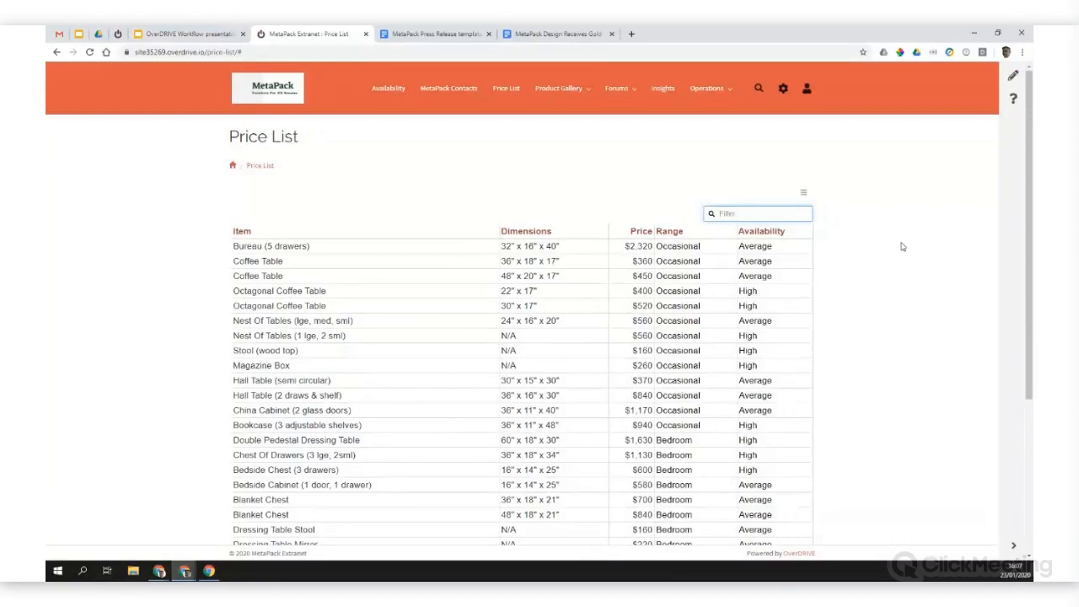
Step: Open the Insights page and view the cover page of the International Wooden Furniture Markets review
{"action": "left_click", "coordinate": [662, 91]}
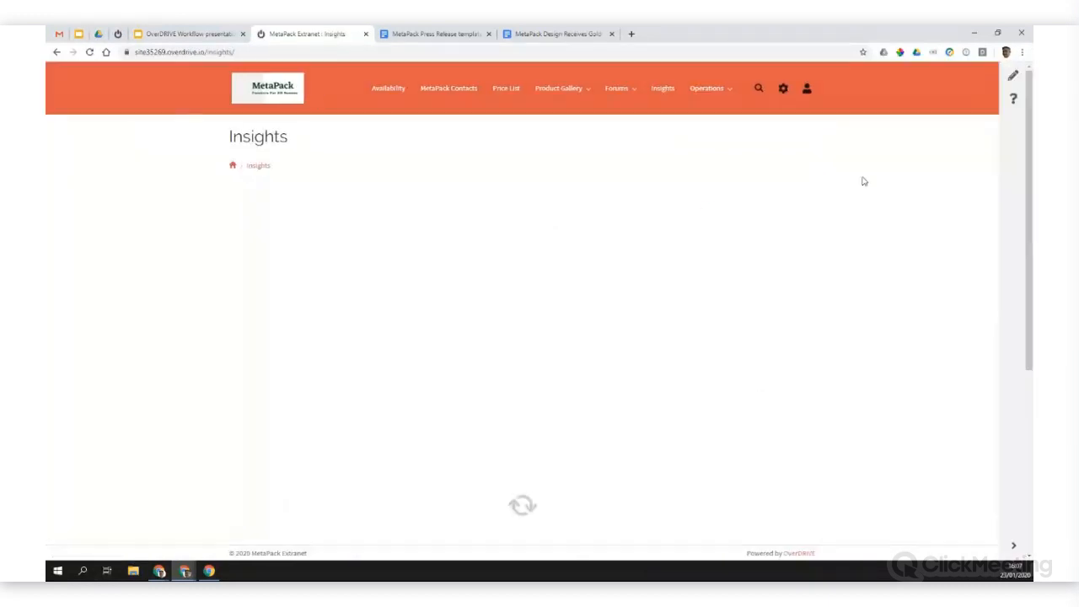
{"action": "scroll", "coordinate": [853, 236], "scroll_direction": "down", "scroll_amount": 2}
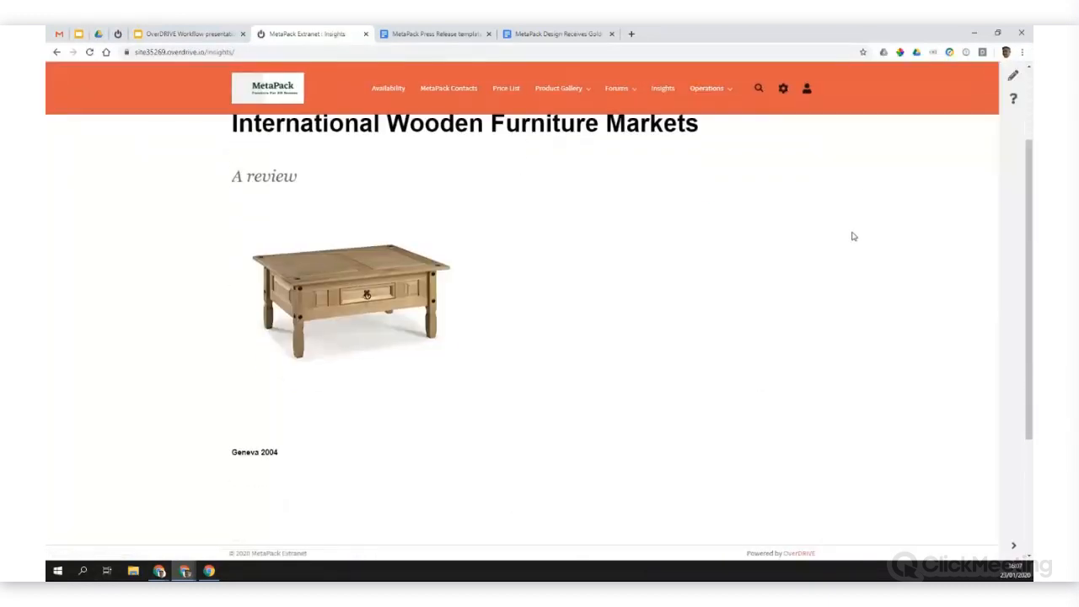
{"action": "scroll", "coordinate": [853, 236], "scroll_direction": "up", "scroll_amount": 1}
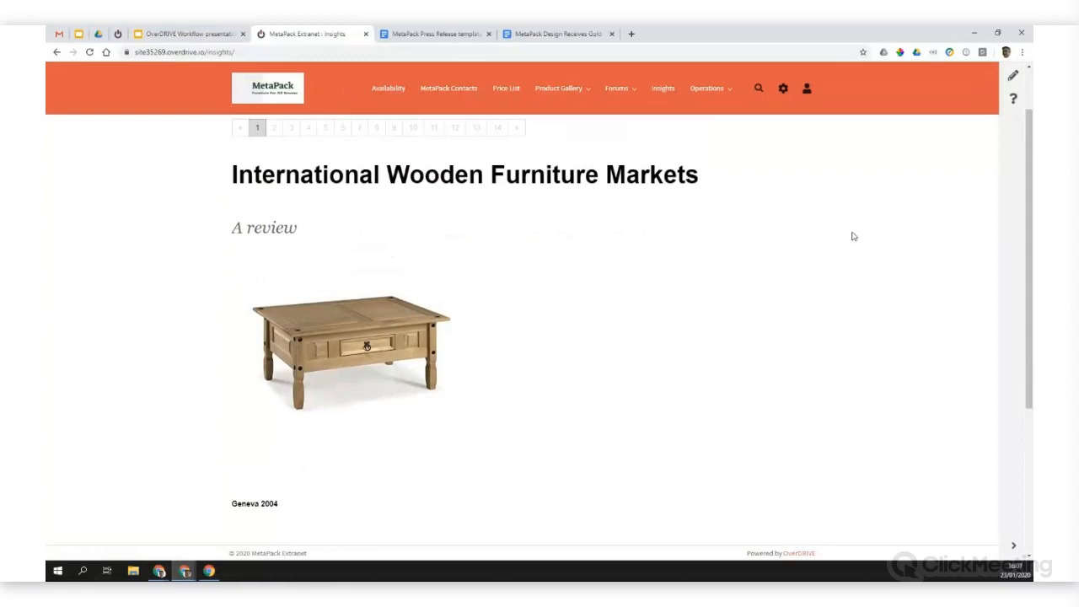
Step: Read page 2 and the Foreword on page 3 of the embedded furniture markets review
{"action": "left_click", "coordinate": [275, 131]}
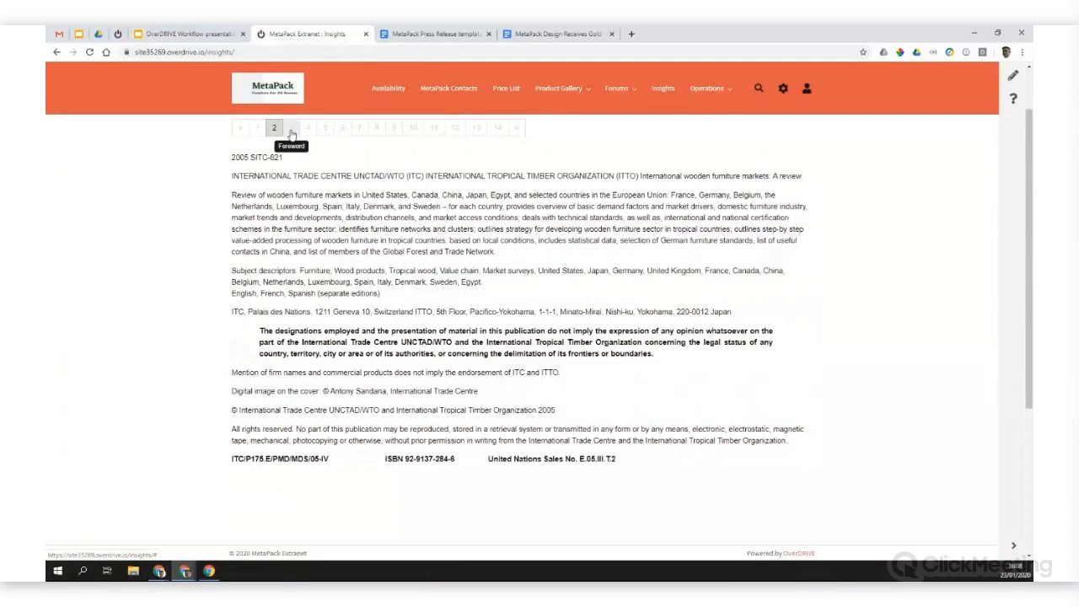
{"action": "left_click", "coordinate": [291, 128]}
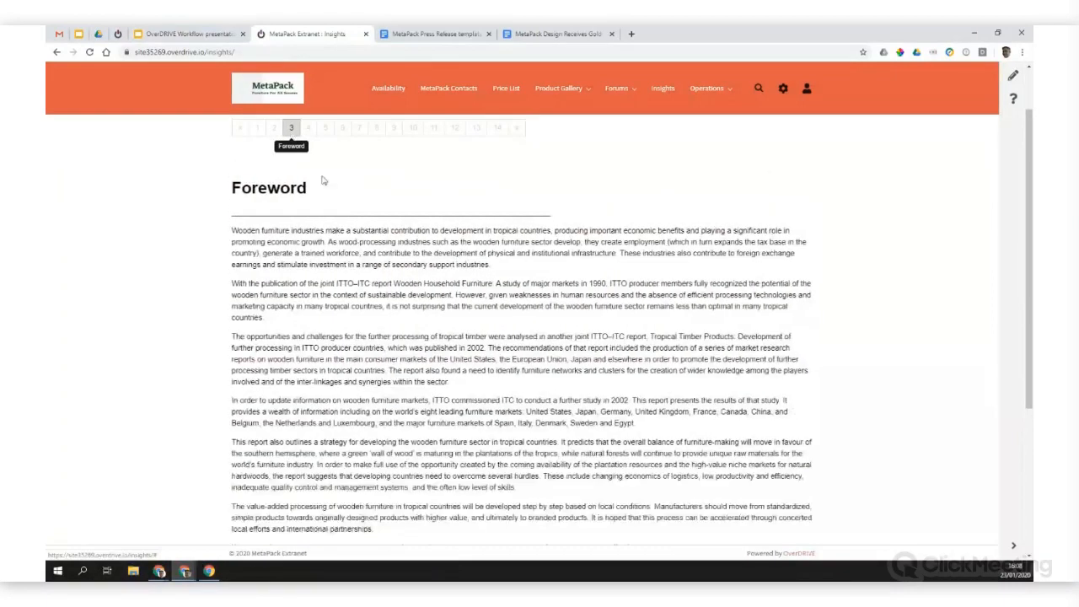
{"action": "scroll", "coordinate": [361, 231], "scroll_direction": "down", "scroll_amount": 2}
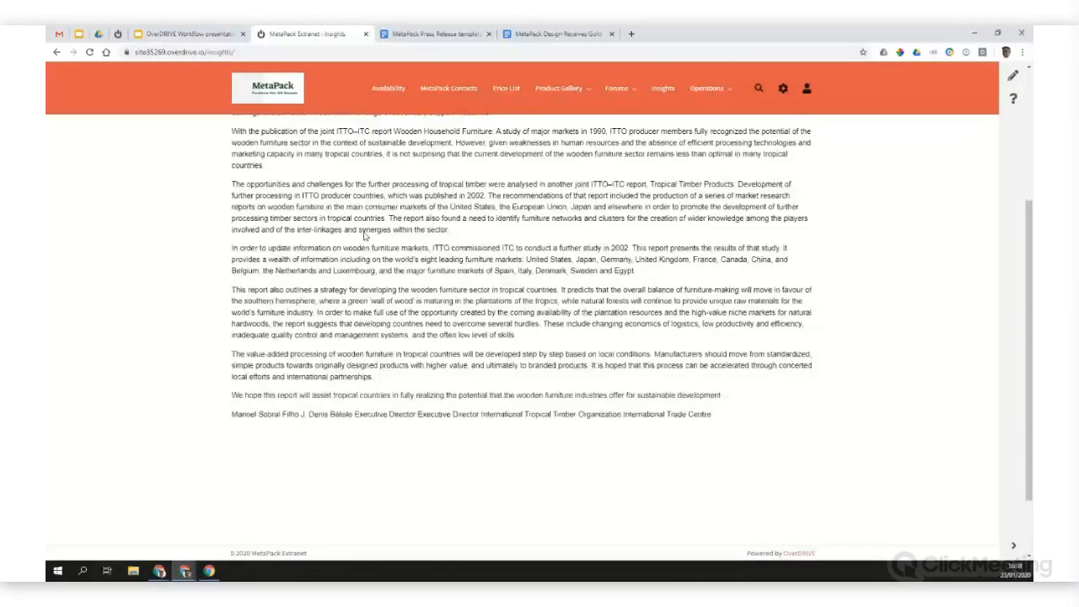
{"action": "scroll", "coordinate": [364, 237], "scroll_direction": "down", "scroll_amount": 1}
{"action": "scroll", "coordinate": [338, 219], "scroll_direction": "up", "scroll_amount": 4}
Step: View the review's Acknowledgements, page 6 and the Executive summary on page 7, then return to page 1
{"action": "left_click", "coordinate": [309, 193]}
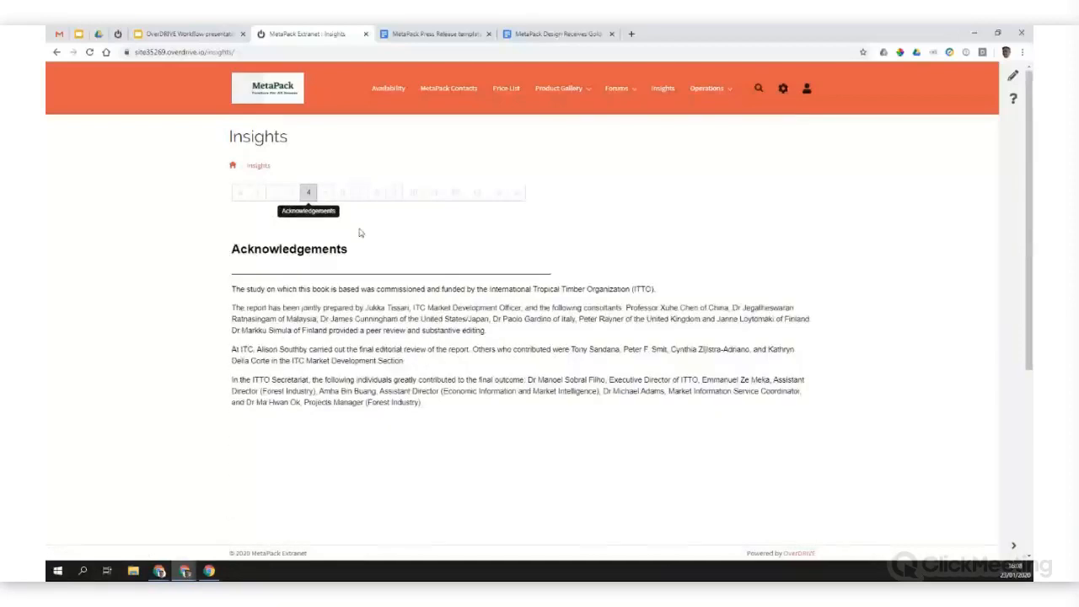
{"action": "left_click", "coordinate": [343, 193]}
{"action": "left_click", "coordinate": [361, 195]}
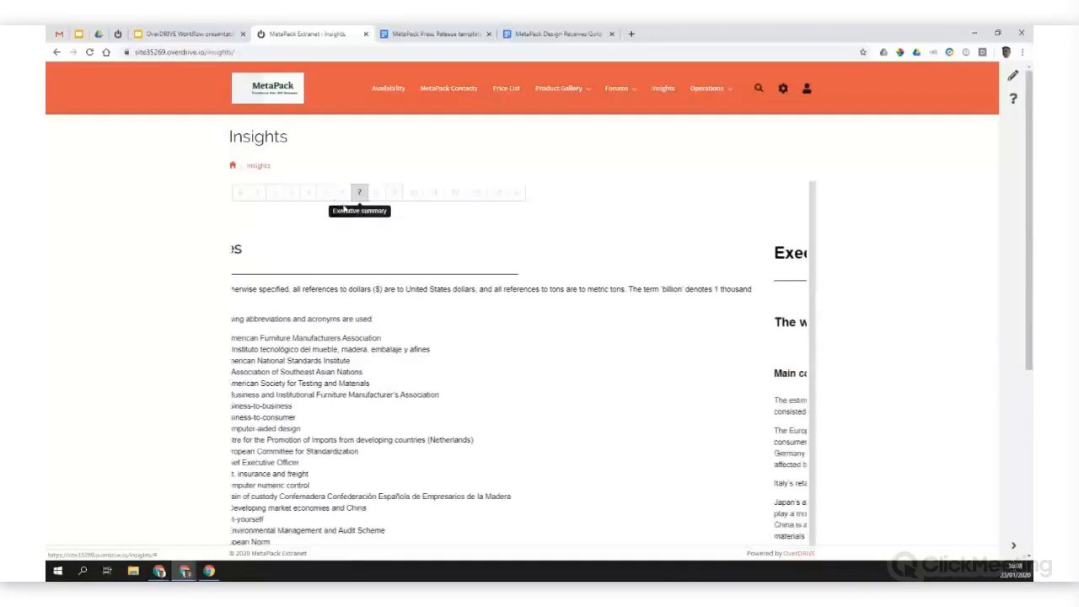
{"action": "scroll", "coordinate": [429, 288], "scroll_direction": "down", "scroll_amount": 1}
{"action": "scroll", "coordinate": [429, 287], "scroll_direction": "down", "scroll_amount": 3}
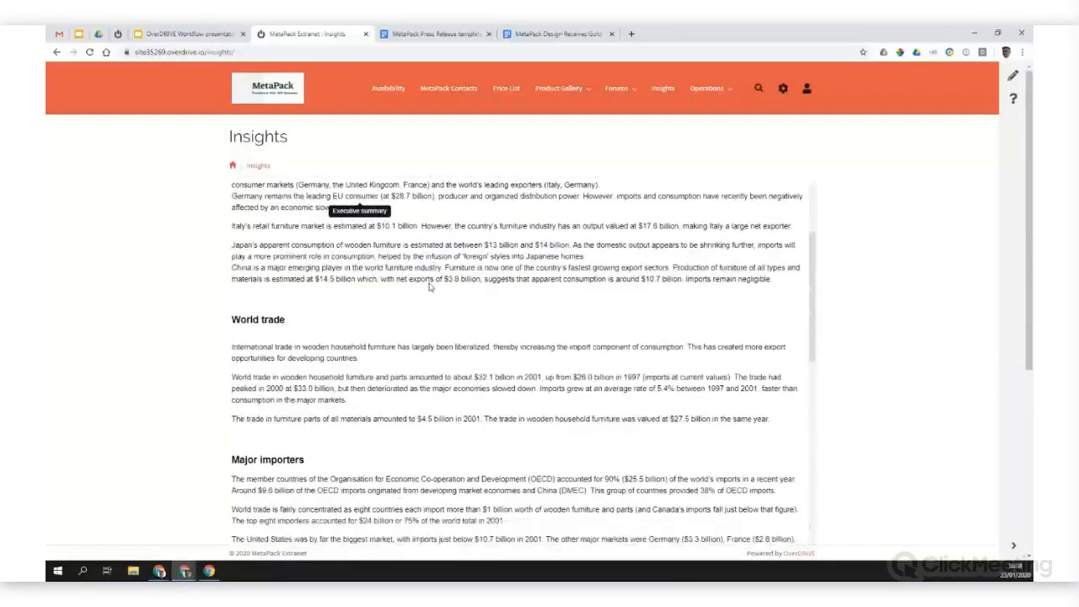
{"action": "scroll", "coordinate": [429, 287], "scroll_direction": "up", "scroll_amount": 4}
{"action": "left_click", "coordinate": [261, 193]}
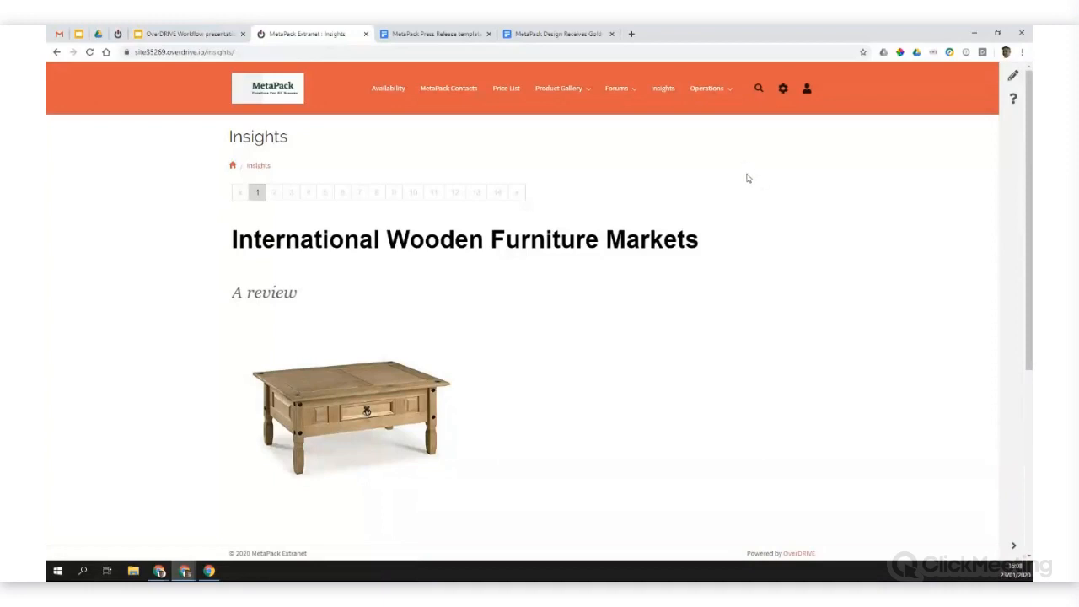
Step: On the Press Releases page under Operations, create a new press release with the suggested name and the description "New York Furniture week"
{"action": "mouse_move", "coordinate": [712, 90]}
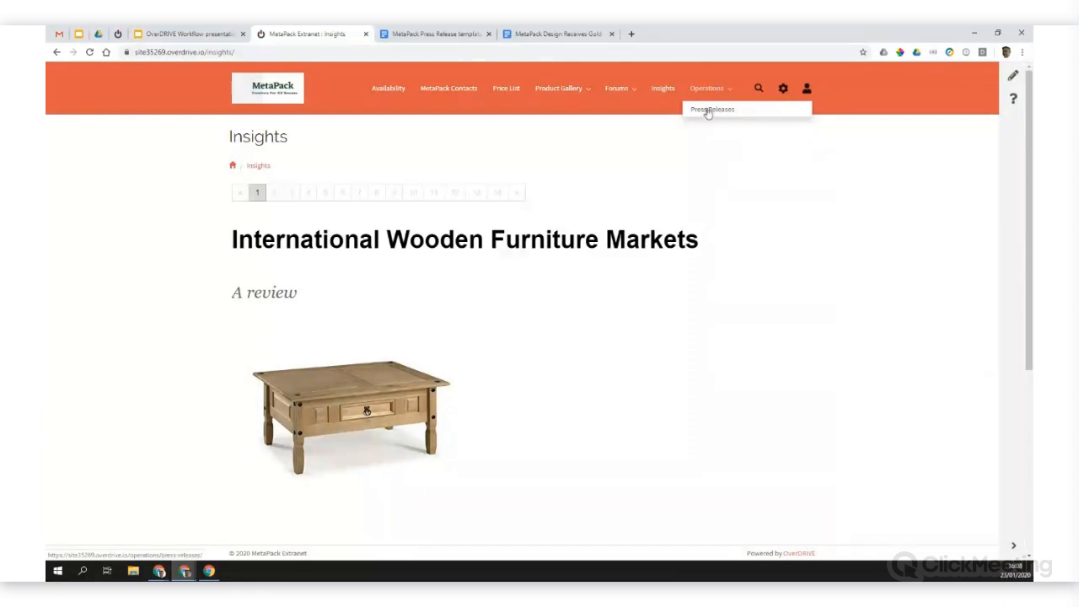
{"action": "left_click", "coordinate": [708, 110]}
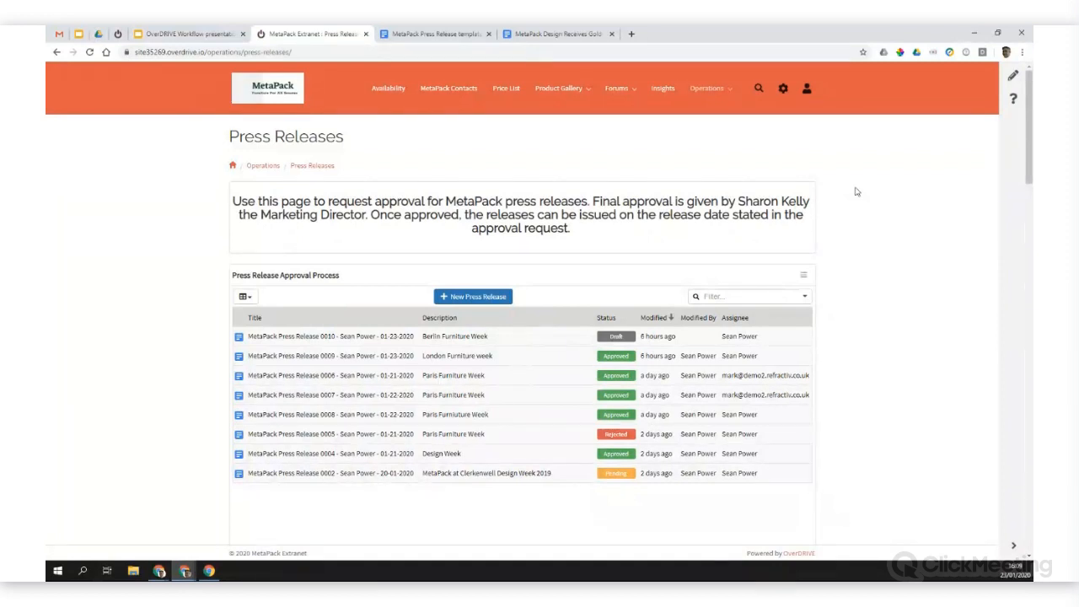
{"action": "left_click", "coordinate": [470, 302]}
{"action": "left_click", "coordinate": [472, 184]}
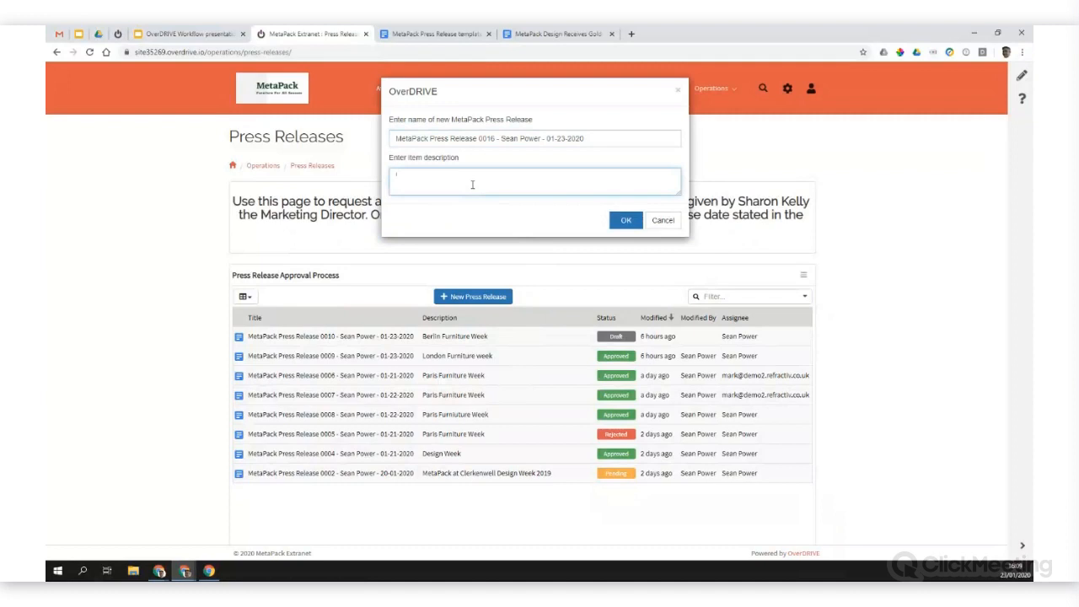
{"action": "type", "text": "New York Furniture week"}
{"action": "left_click", "coordinate": [621, 224]}
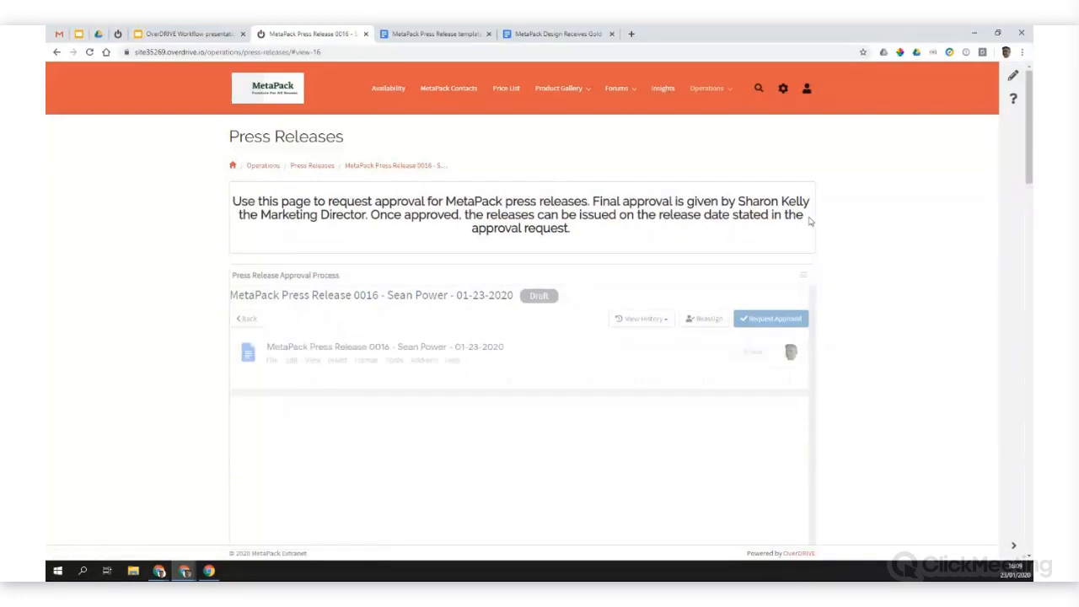
Step: Switch to the open MetaPack Press Release template document and look over its sections
{"action": "left_click", "coordinate": [429, 34]}
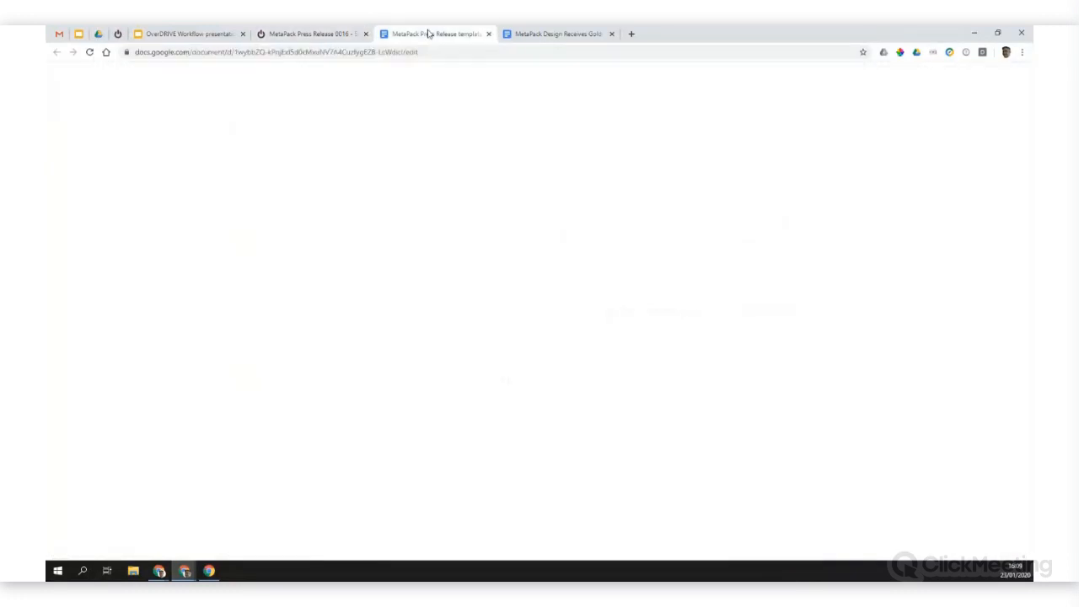
{"action": "scroll", "coordinate": [242, 266], "scroll_direction": "down", "scroll_amount": 3}
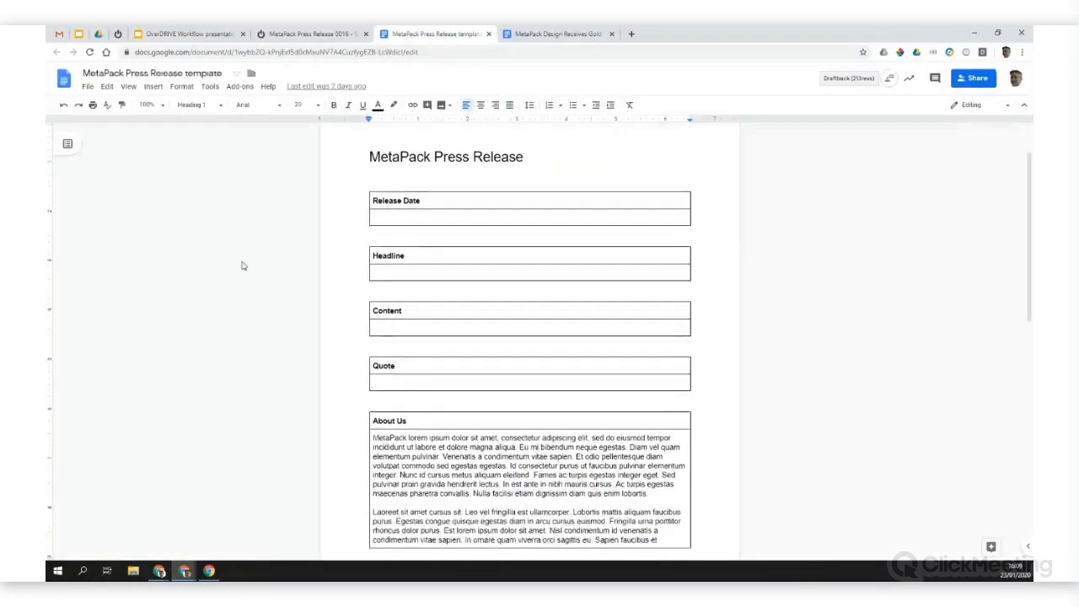
{"action": "scroll", "coordinate": [242, 266], "scroll_direction": "up", "scroll_amount": 1}
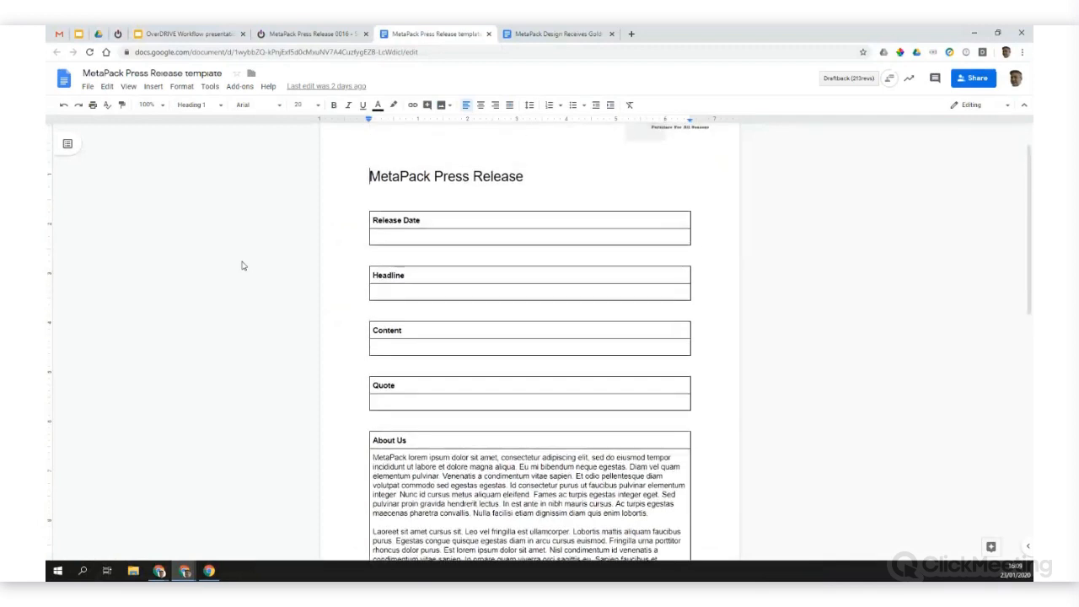
Step: Review the press release template again, from the MetaPack logo down to the About Us section, and return to its start
{"action": "scroll", "coordinate": [241, 266], "scroll_direction": "up", "scroll_amount": 1}
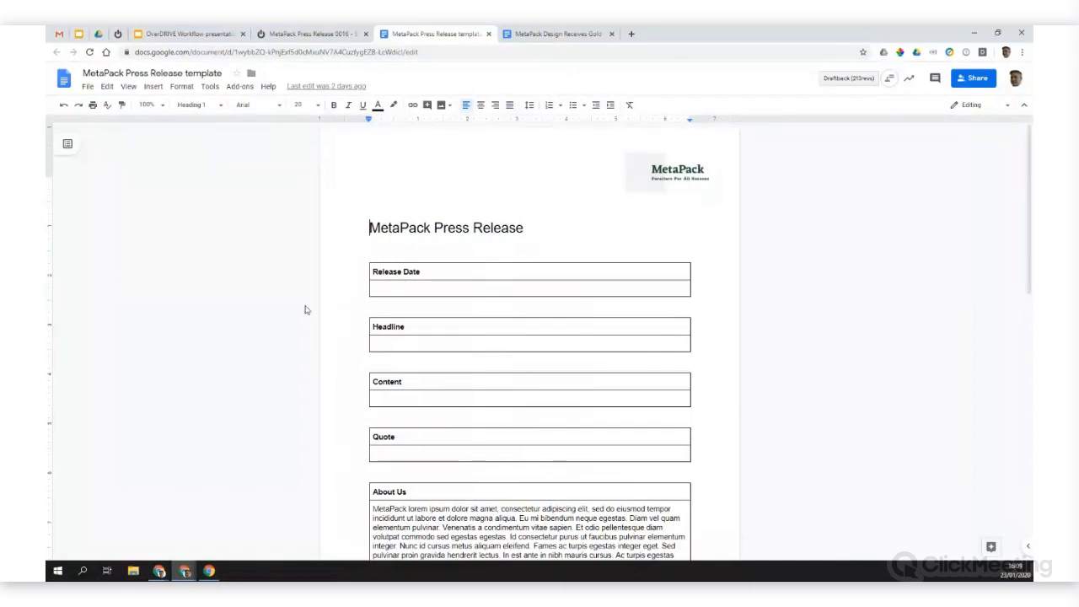
{"action": "scroll", "coordinate": [304, 309], "scroll_direction": "down", "scroll_amount": 4}
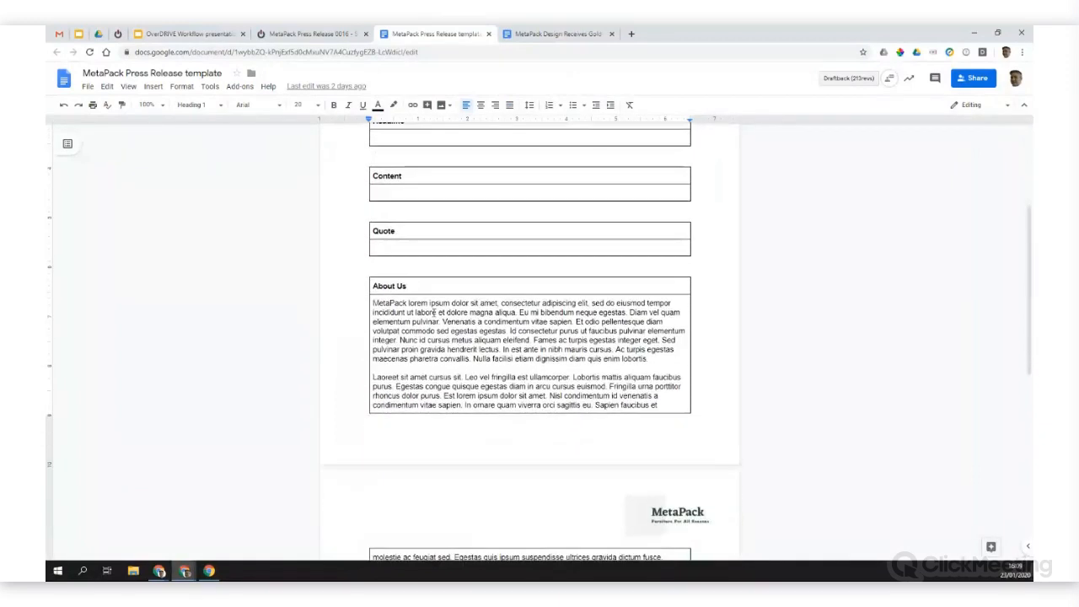
{"action": "scroll", "coordinate": [434, 313], "scroll_direction": "up", "scroll_amount": 3}
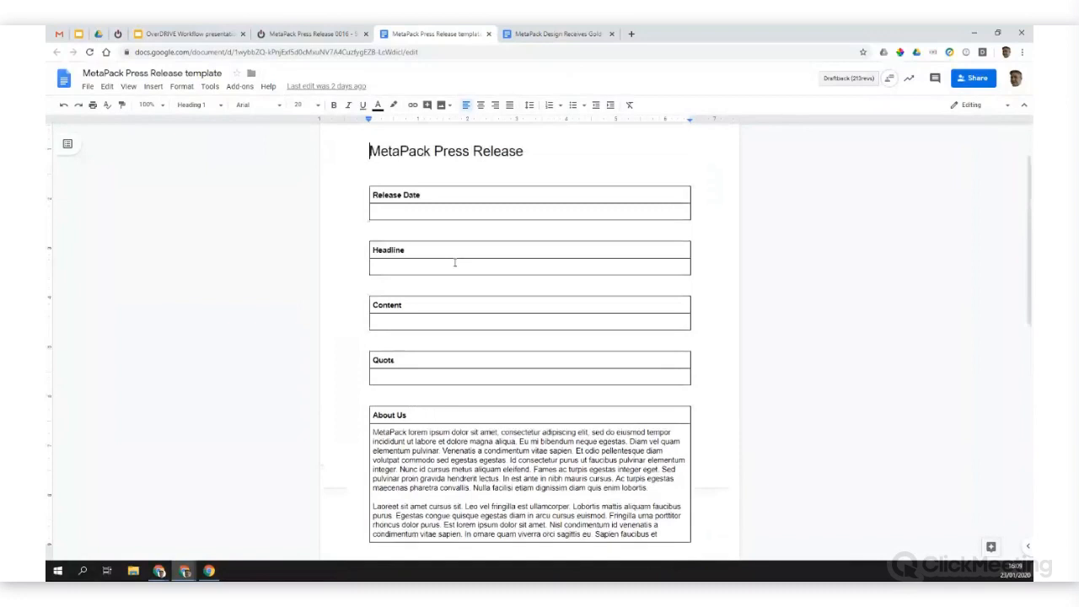
{"action": "scroll", "coordinate": [456, 263], "scroll_direction": "up", "scroll_amount": 2}
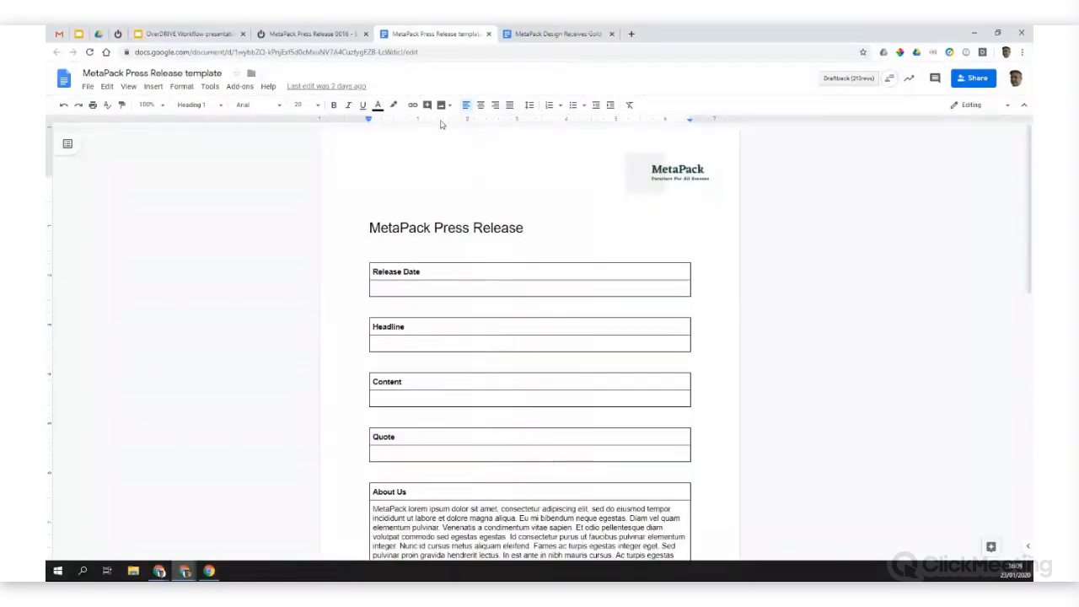
Step: Switch to the new press release draft on the extranet and review its sections down to Contact Information
{"action": "left_click", "coordinate": [328, 35]}
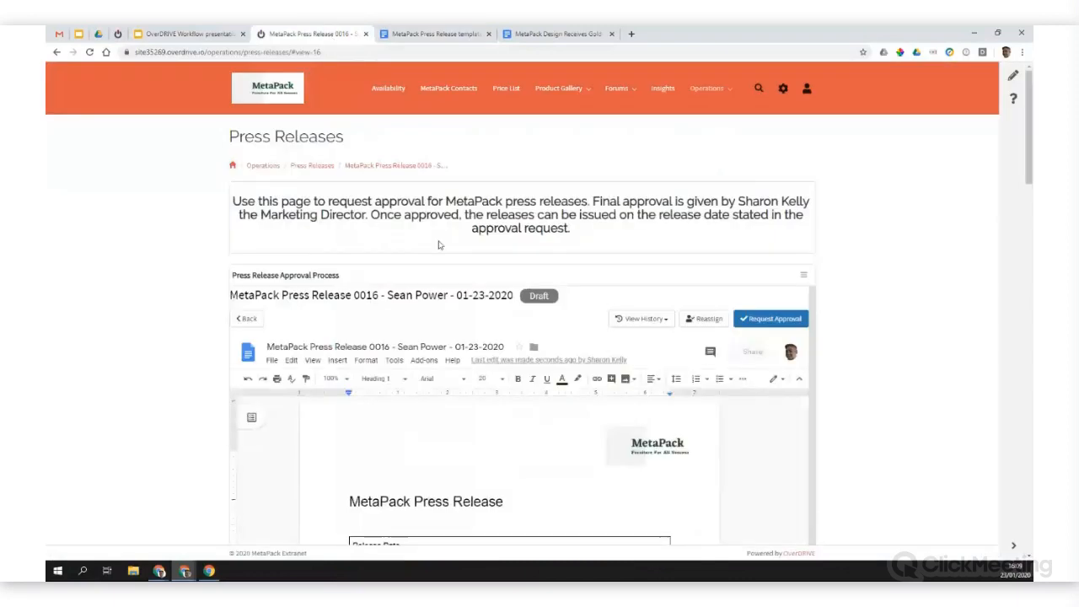
{"action": "scroll", "coordinate": [851, 240], "scroll_direction": "down", "scroll_amount": 3}
{"action": "scroll", "coordinate": [697, 301], "scroll_direction": "down", "scroll_amount": 2}
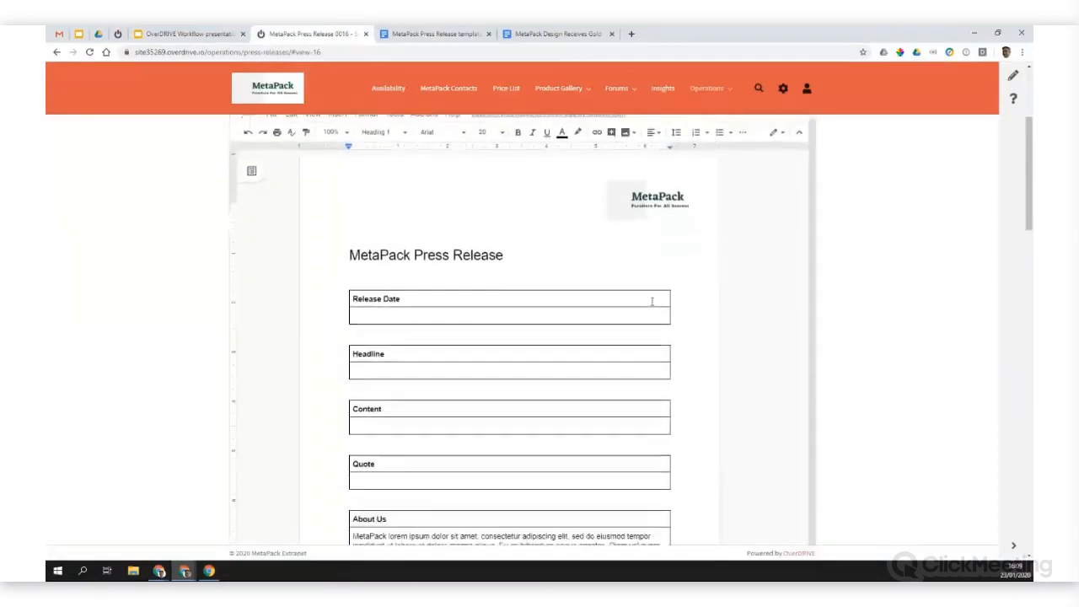
{"action": "scroll", "coordinate": [623, 337], "scroll_direction": "down", "scroll_amount": 5}
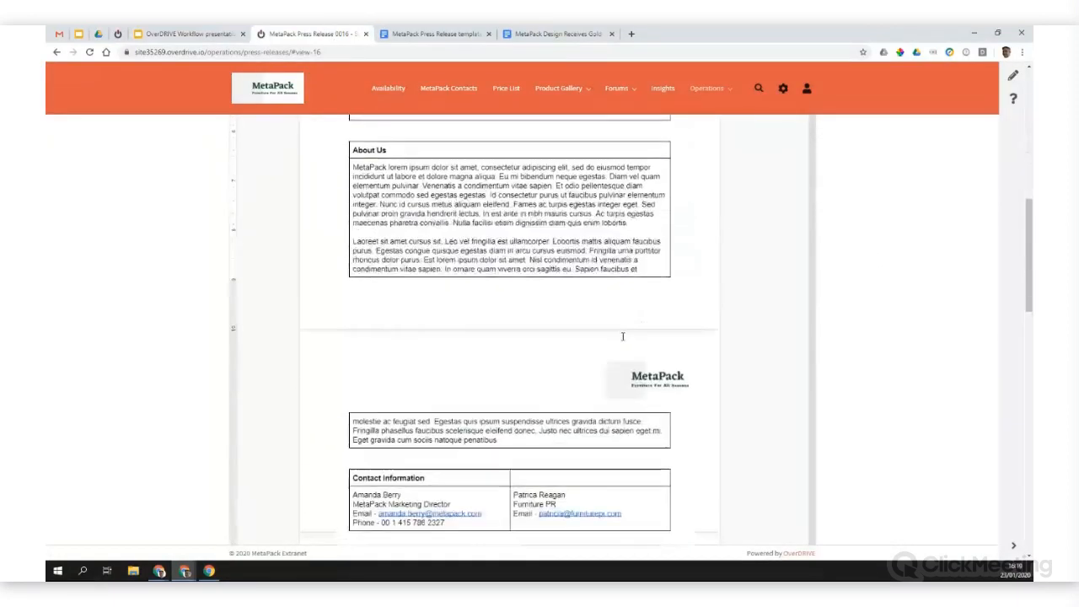
{"action": "scroll", "coordinate": [553, 280], "scroll_direction": "up", "scroll_amount": 1}
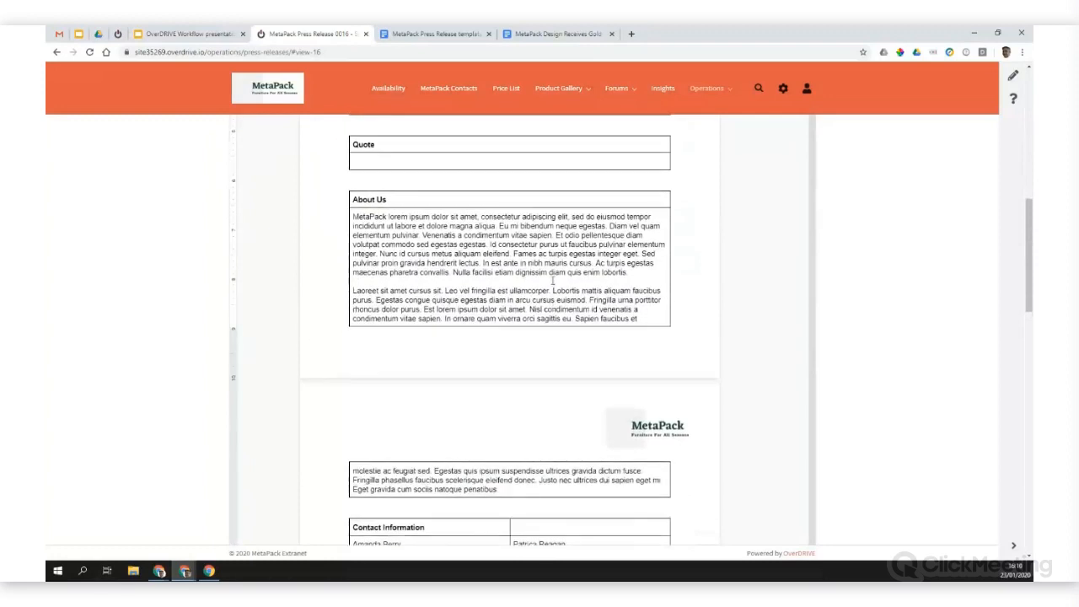
{"action": "scroll", "coordinate": [553, 281], "scroll_direction": "up", "scroll_amount": 4}
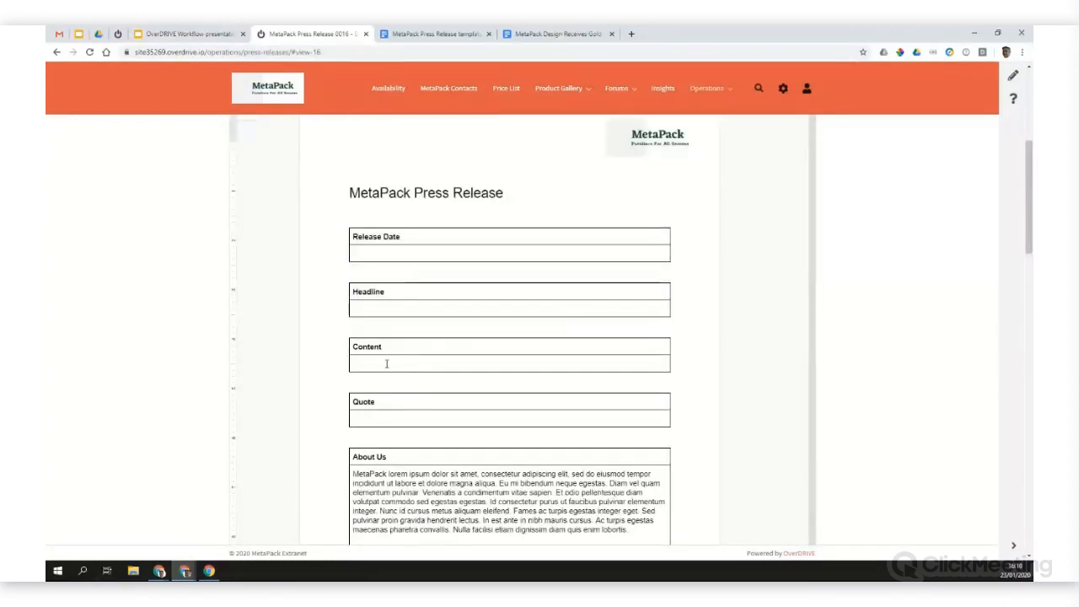
Step: Fill the draft's Content section with pasted filler text and check the edited document
{"action": "scroll", "coordinate": [387, 364], "scroll_direction": "up", "scroll_amount": 4}
{"action": "scroll", "coordinate": [437, 418], "scroll_direction": "down", "scroll_amount": 1}
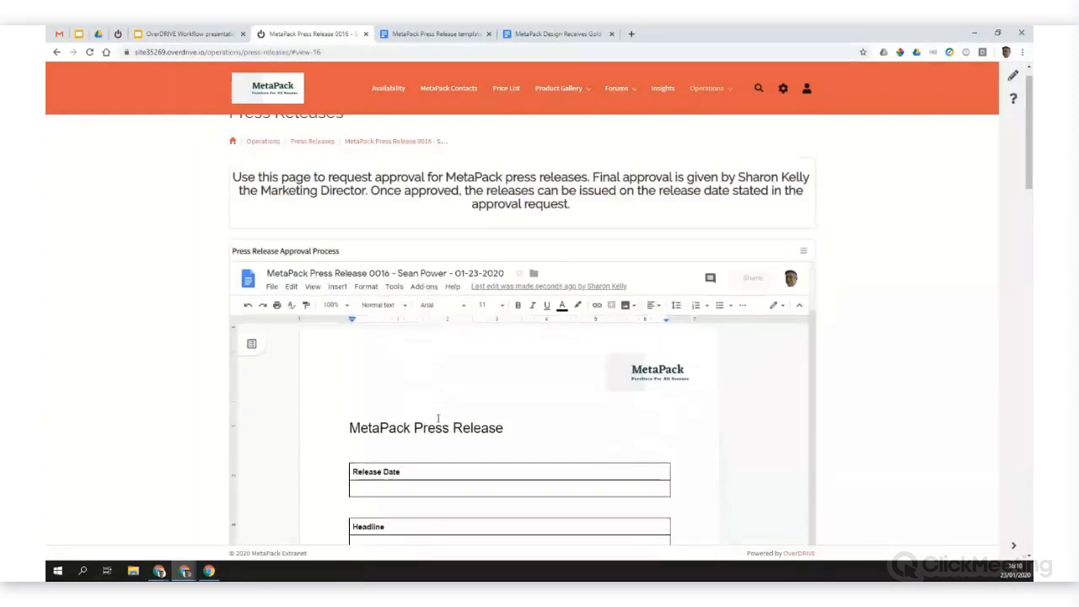
{"action": "scroll", "coordinate": [438, 418], "scroll_direction": "down", "scroll_amount": 10}
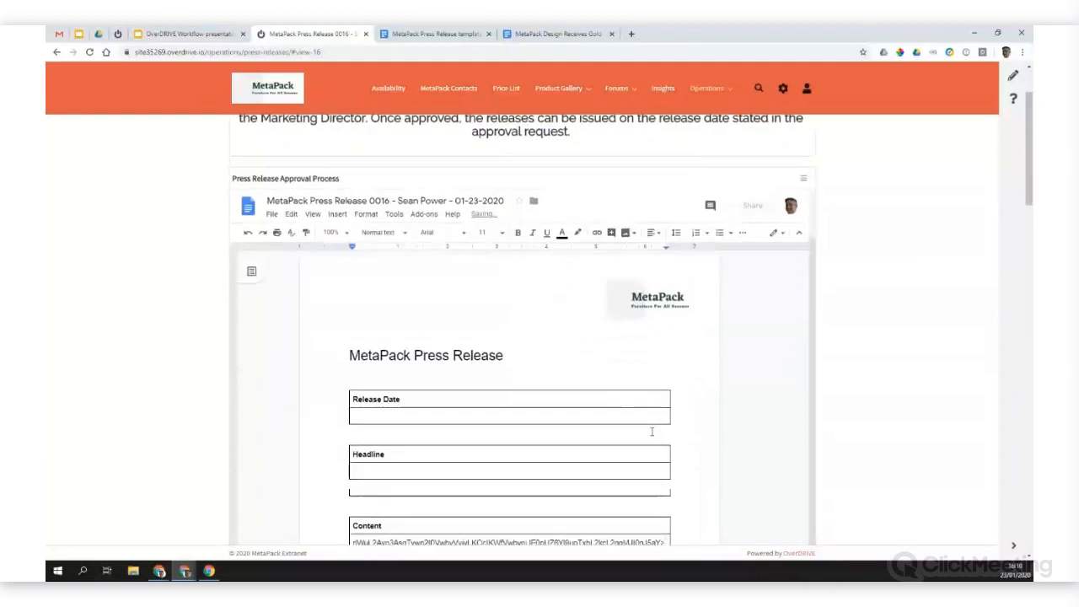
{"action": "scroll", "coordinate": [595, 373], "scroll_direction": "down", "scroll_amount": 1}
{"action": "scroll", "coordinate": [595, 373], "scroll_direction": "up", "scroll_amount": 4}
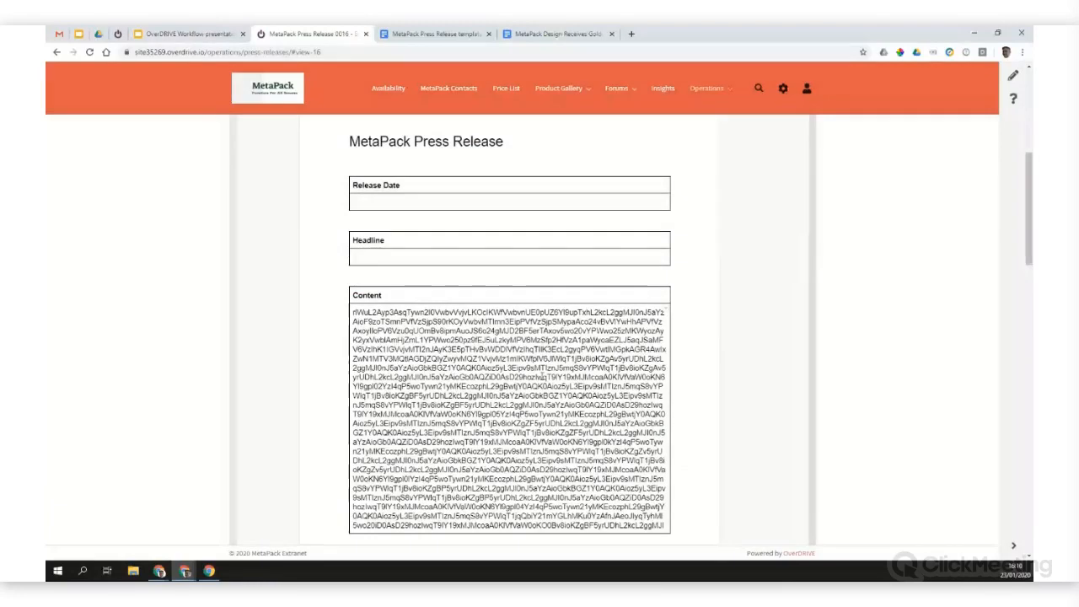
{"action": "scroll", "coordinate": [602, 350], "scroll_direction": "up", "scroll_amount": 5}
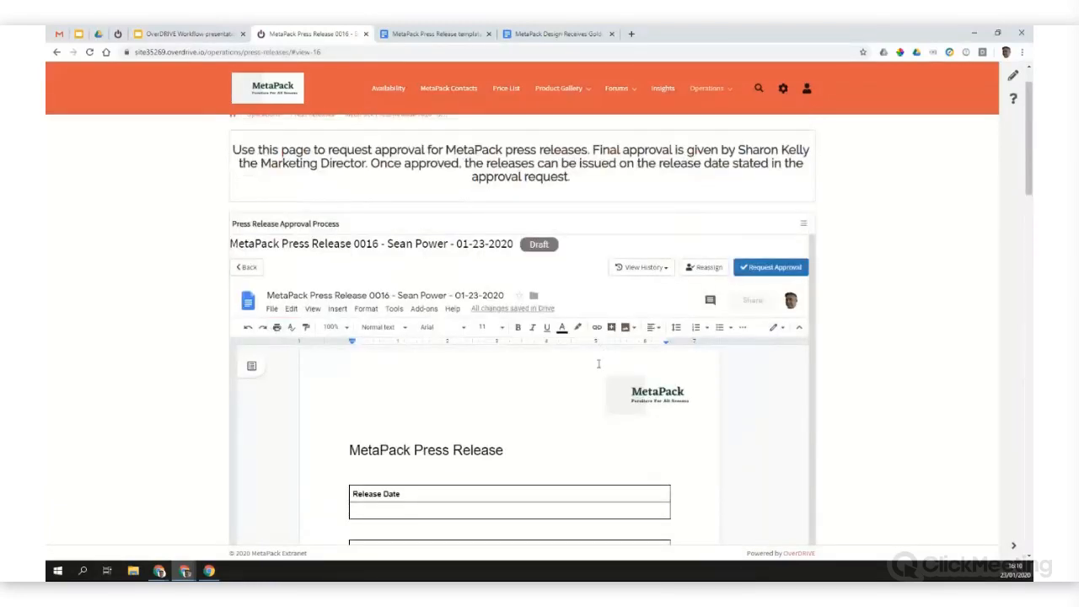
{"action": "scroll", "coordinate": [562, 435], "scroll_direction": "down", "scroll_amount": 4}
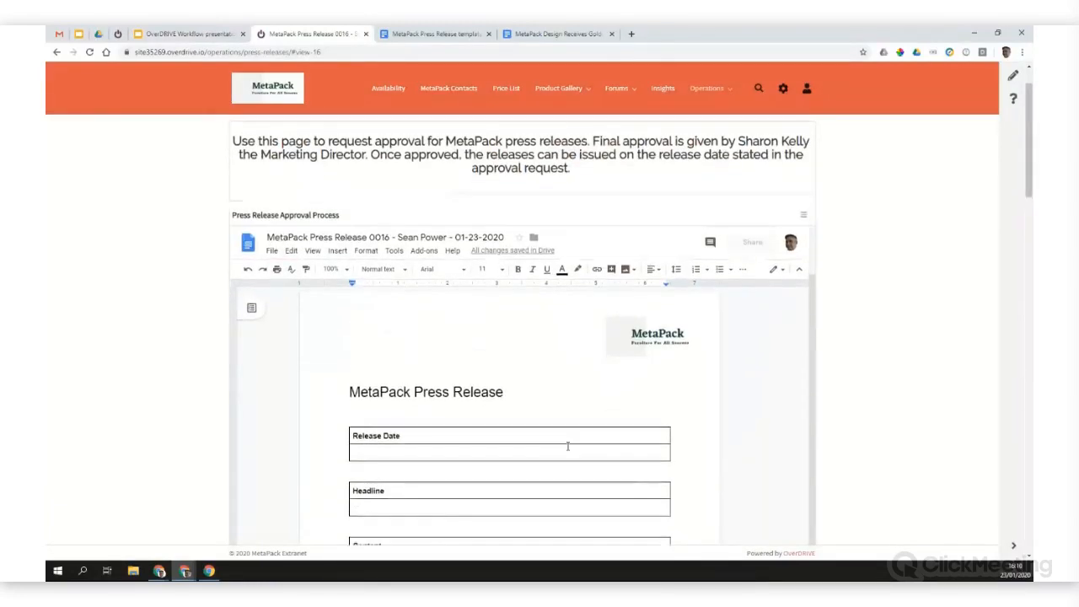
{"action": "scroll", "coordinate": [570, 444], "scroll_direction": "up", "scroll_amount": 5}
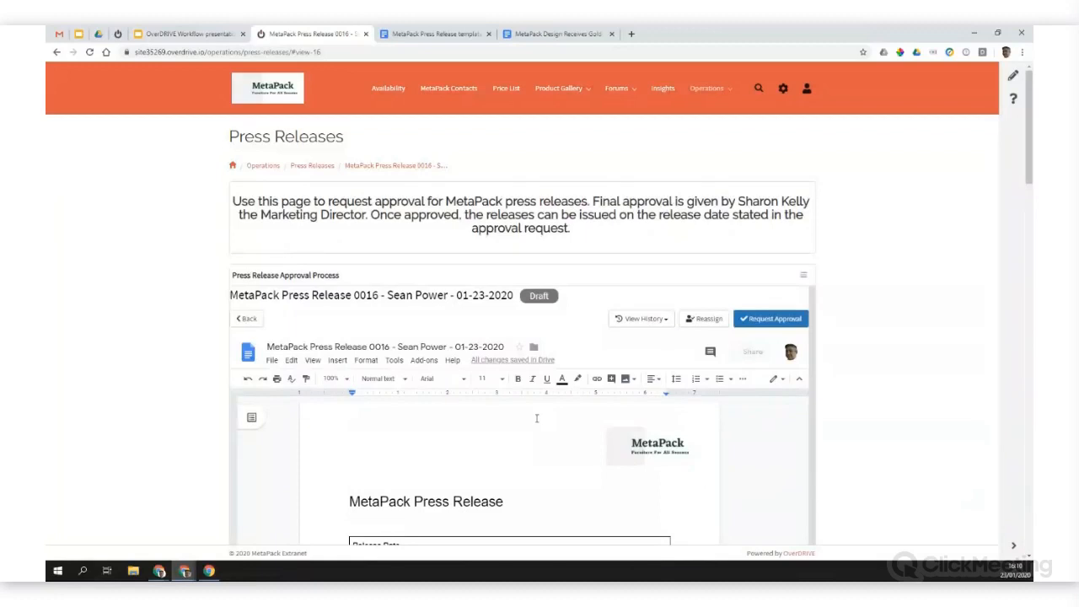
Step: Request approval of the press release draft with the additional details "Release for New York"
{"action": "left_click", "coordinate": [774, 320]}
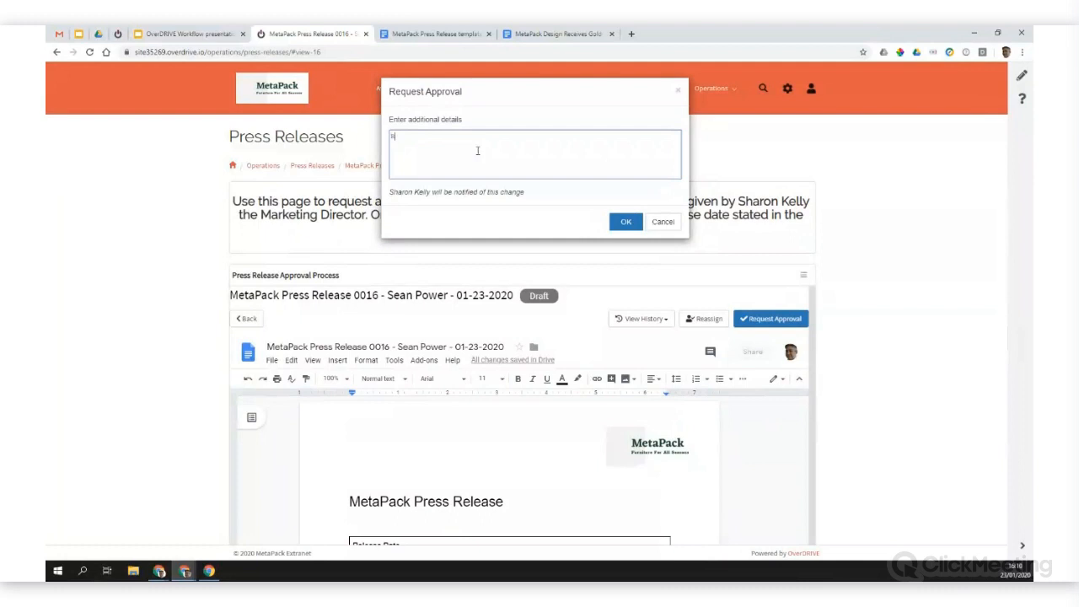
{"action": "type", "text": "Release for New York"}
{"action": "left_click_drag", "start_coordinate": [524, 194], "coordinate": [392, 196]}
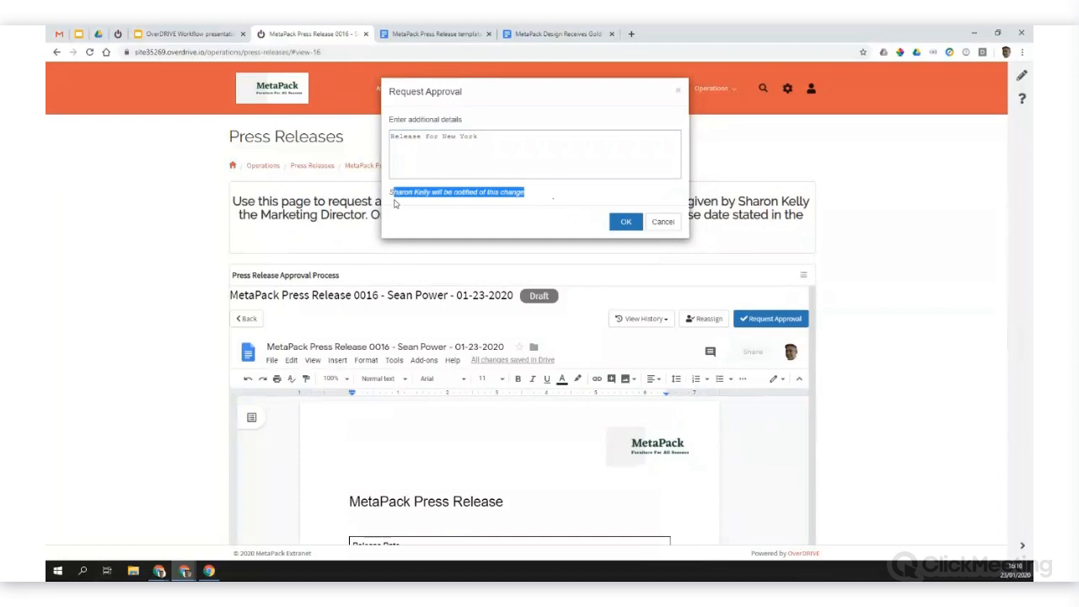
{"action": "left_click", "coordinate": [535, 199]}
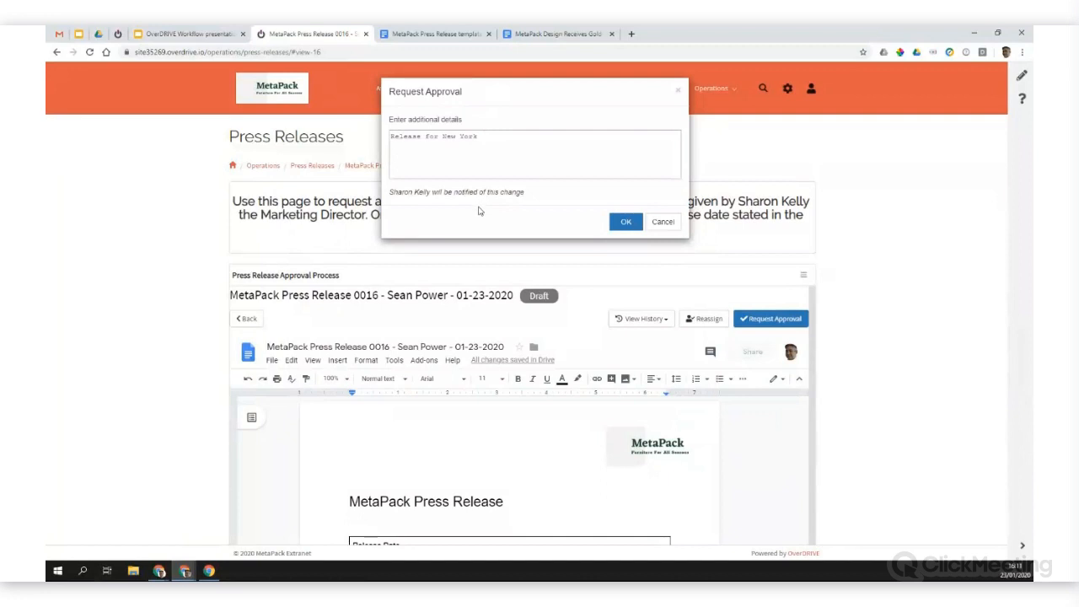
{"action": "left_click", "coordinate": [624, 221]}
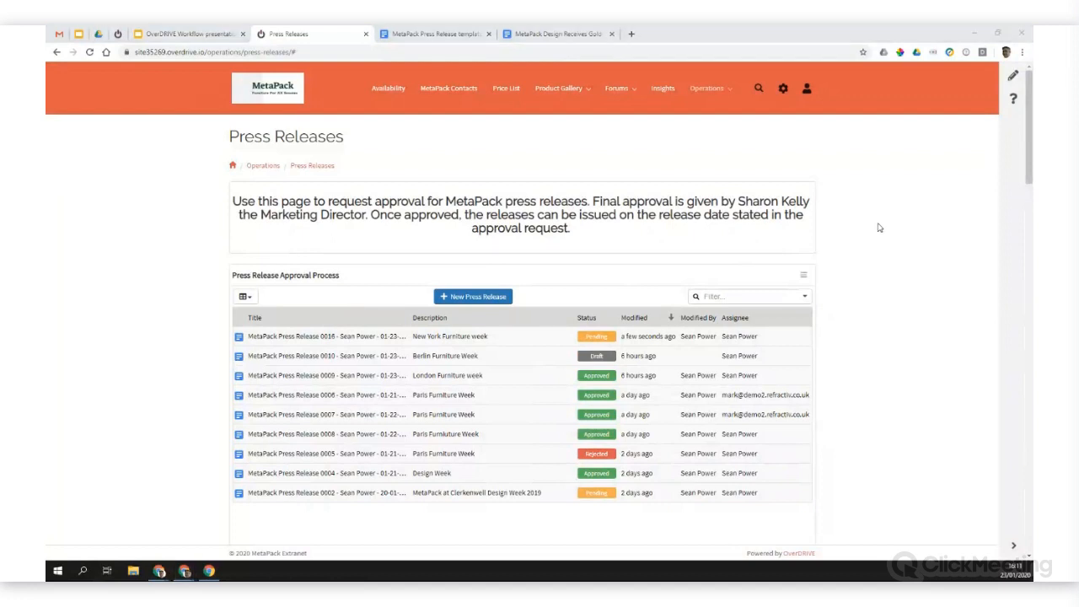
Step: Switch to the approver's Gmail inbox, refresh it and open the OverDRIVE workflow approval request email
{"action": "key", "text": "alt+Tab"}
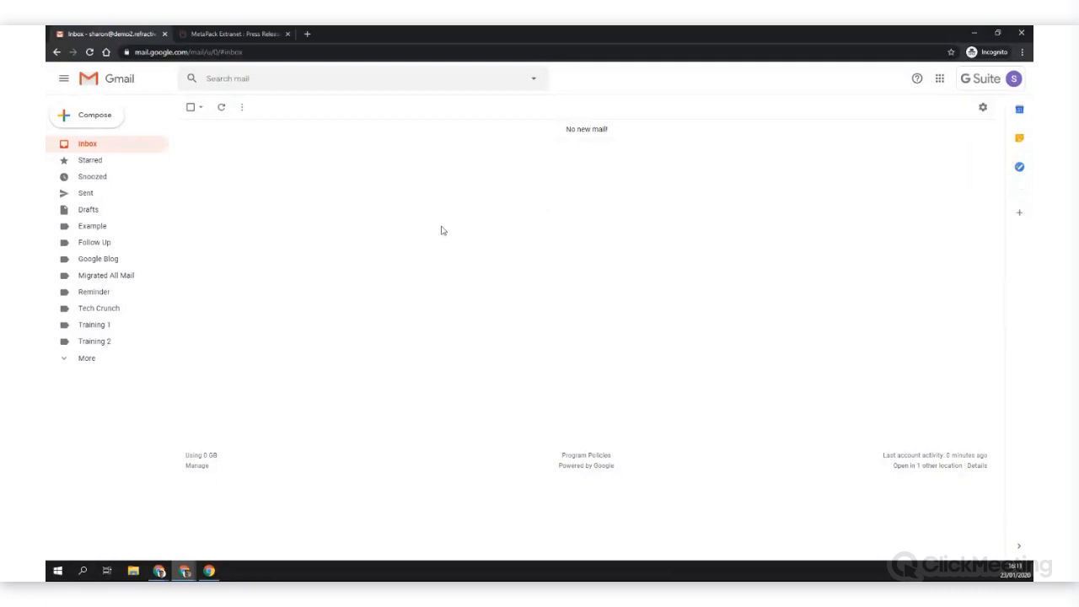
{"action": "left_click", "coordinate": [221, 111]}
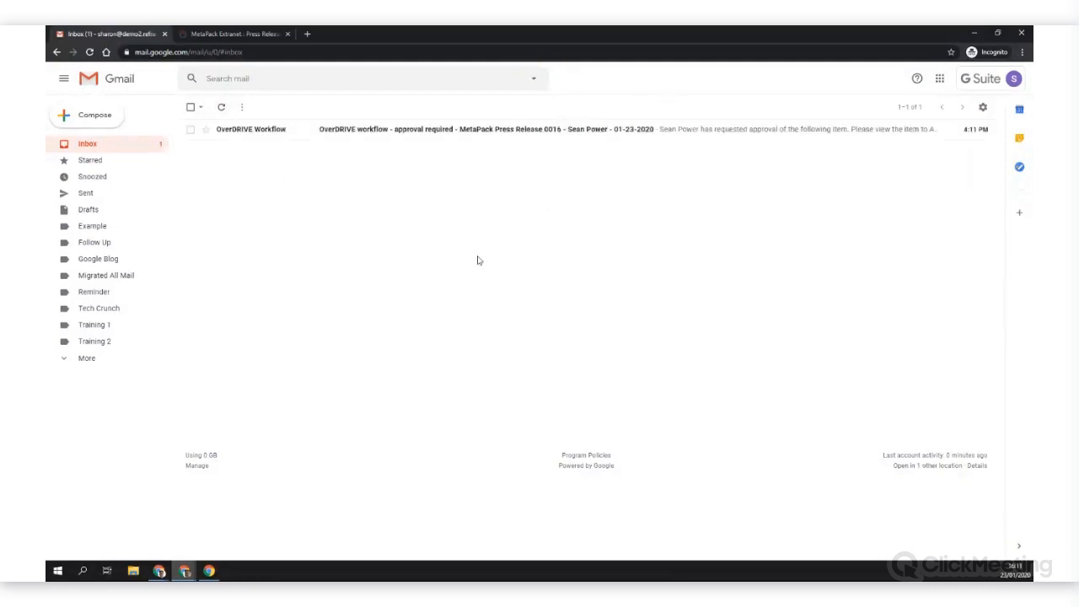
{"action": "left_click", "coordinate": [367, 132]}
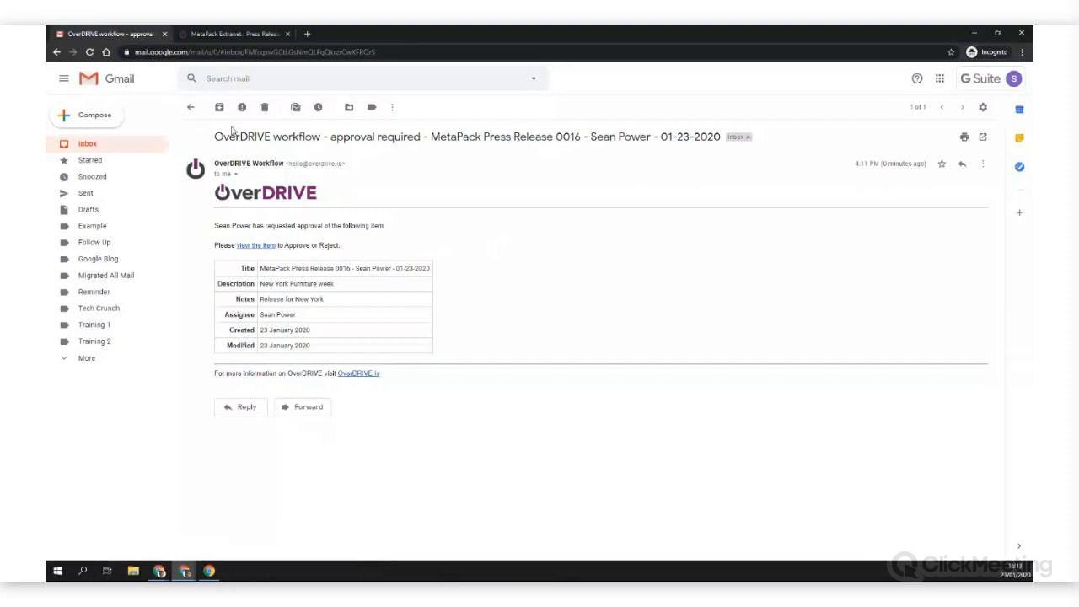
Step: In the approver's extranet session, open the pending "New York Furniture week" press release and review its document
{"action": "left_click", "coordinate": [236, 35]}
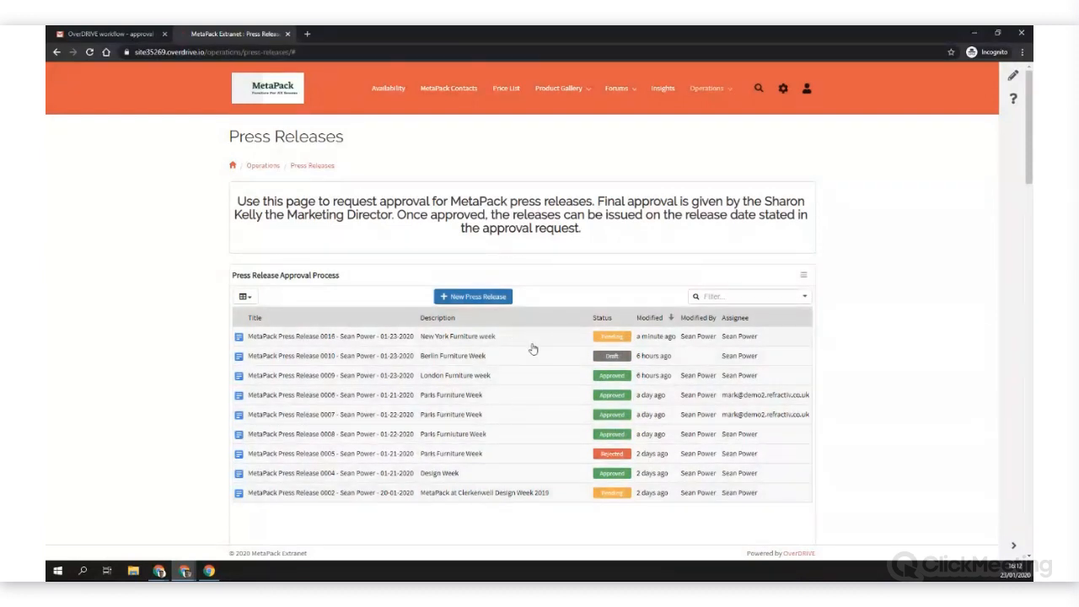
{"action": "left_click", "coordinate": [458, 339]}
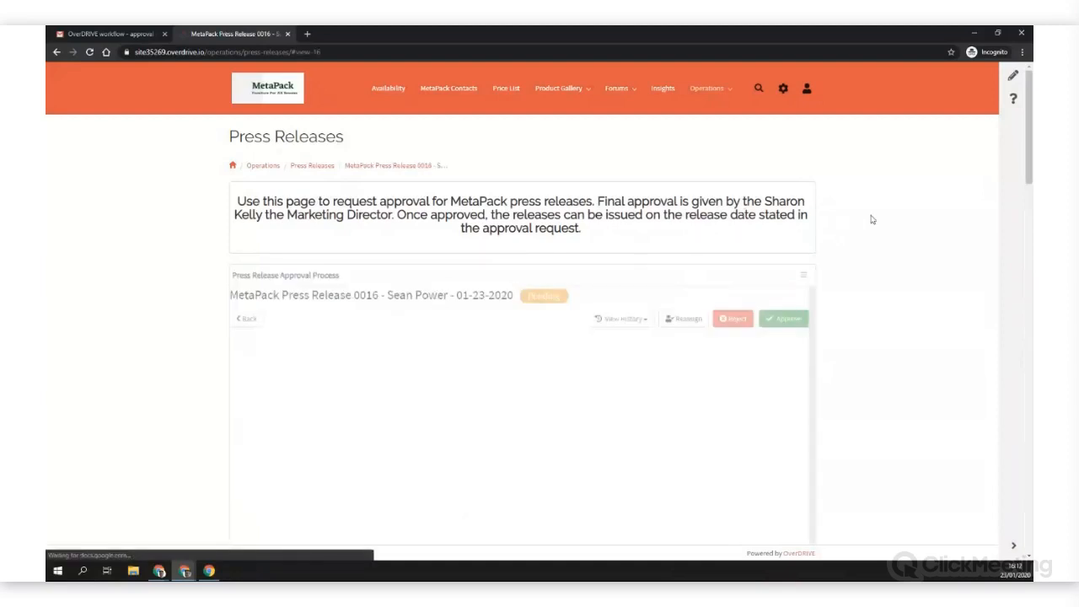
{"action": "scroll", "coordinate": [848, 253], "scroll_direction": "down", "scroll_amount": 4}
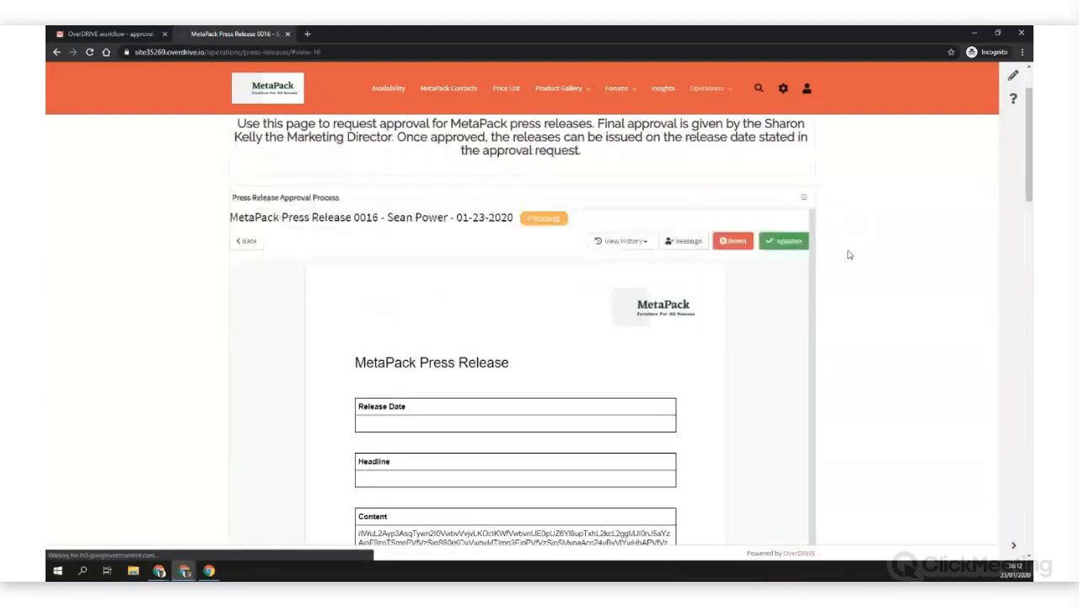
{"action": "scroll", "coordinate": [849, 254], "scroll_direction": "down", "scroll_amount": 2}
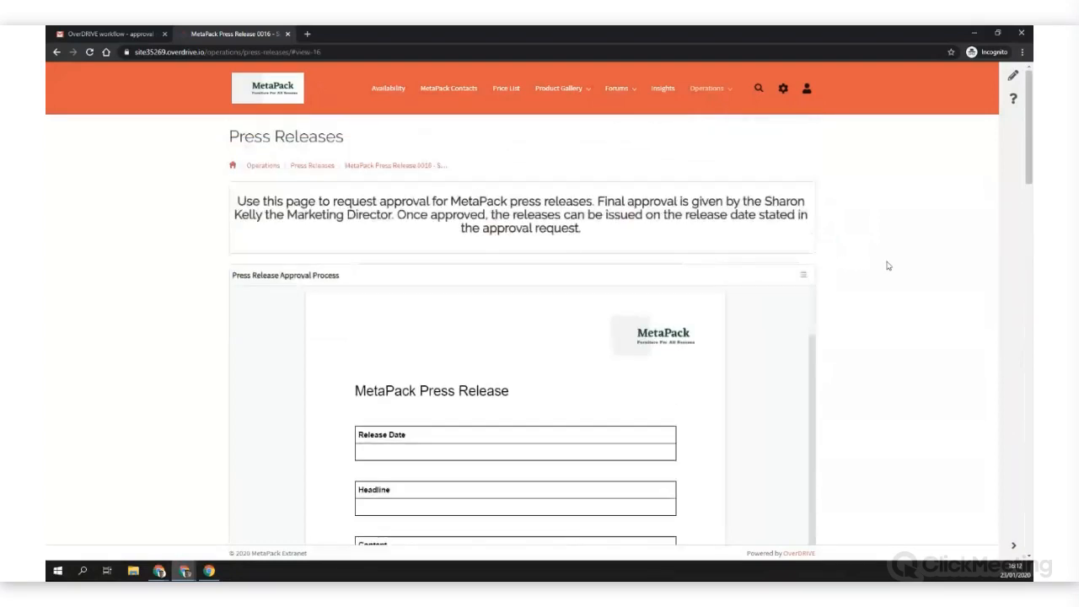
{"action": "scroll", "coordinate": [887, 266], "scroll_direction": "down", "scroll_amount": 3}
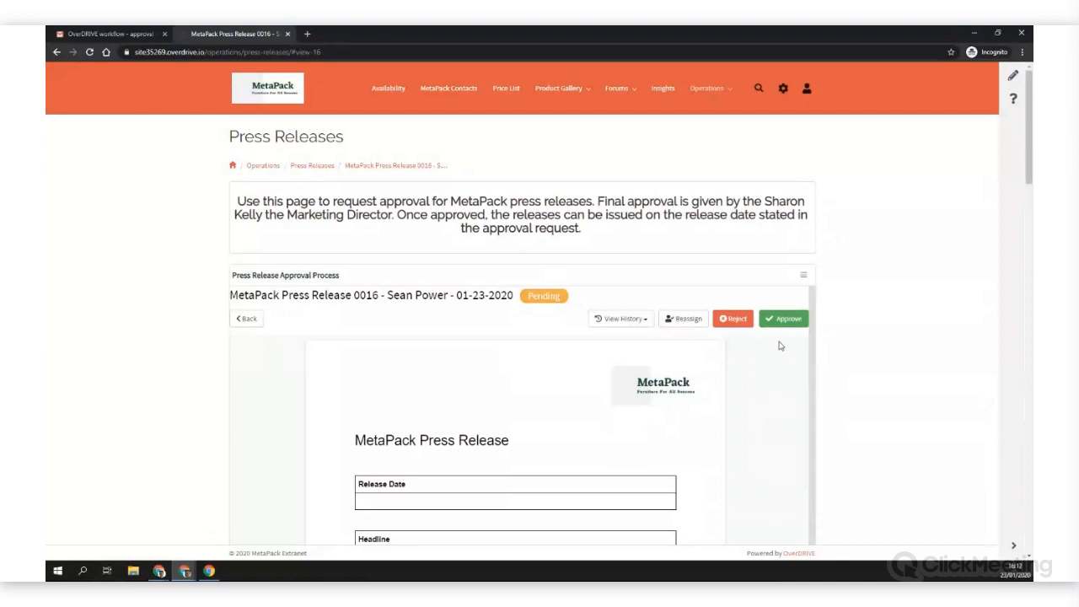
Step: Reject the press release with the reason "Clean up the content"
{"action": "left_click", "coordinate": [731, 321]}
{"action": "type", "text": "Cle"}
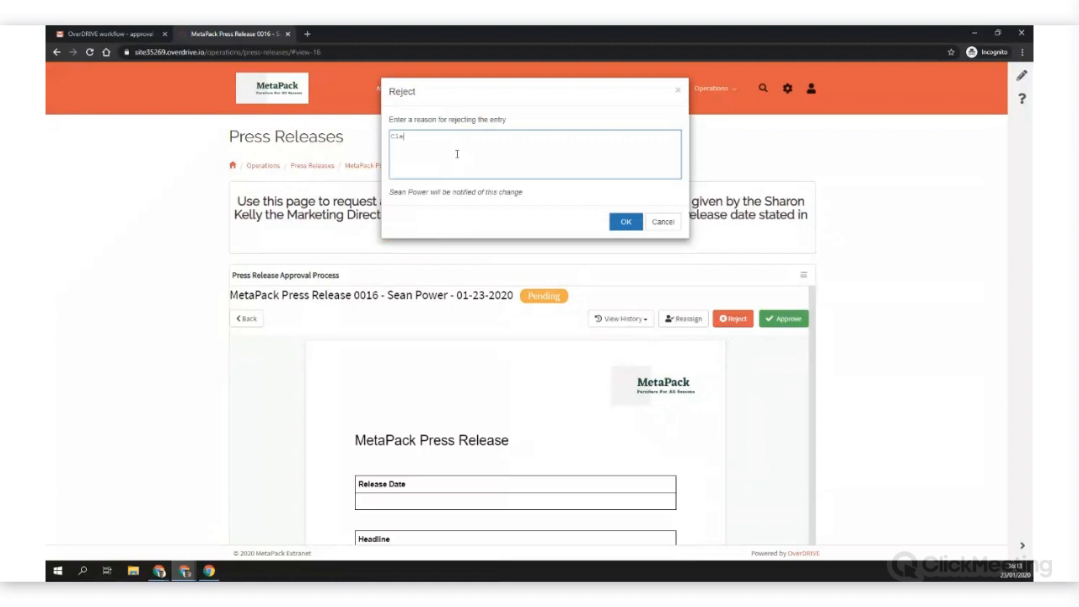
{"action": "type", "text": "an up the content"}
{"action": "left_click_drag", "start_coordinate": [431, 194], "coordinate": [389, 193]}
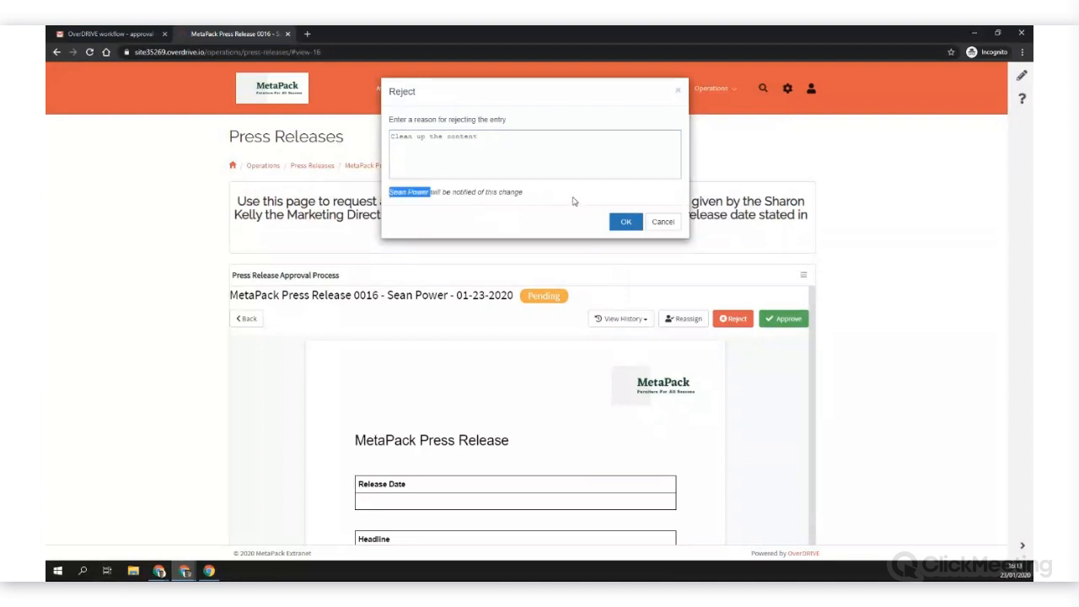
{"action": "left_click", "coordinate": [519, 224]}
{"action": "left_click", "coordinate": [627, 224]}
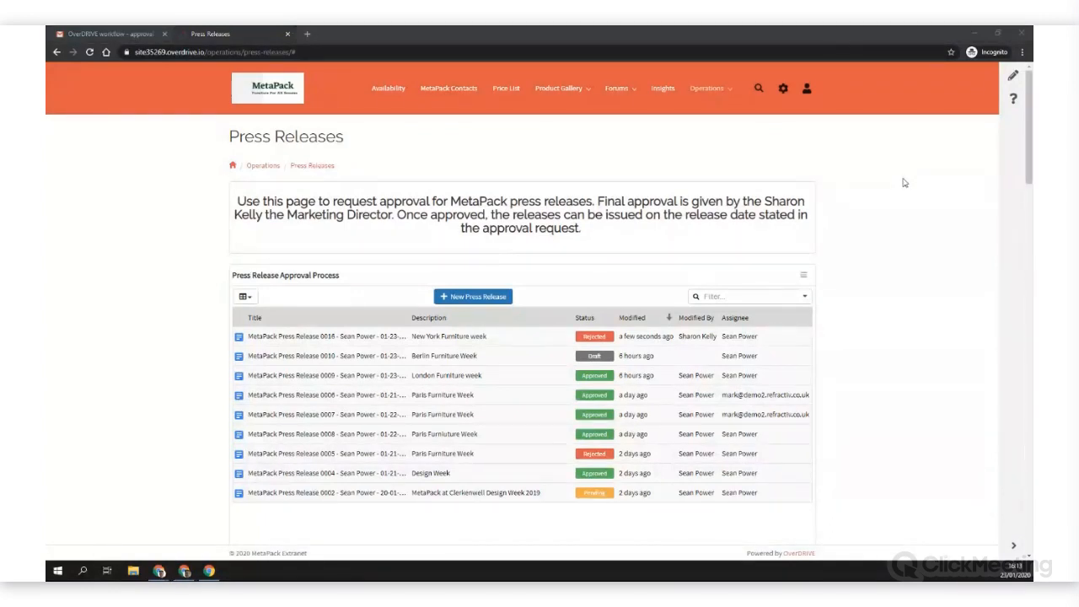
Step: Switch back to the author's browser window and refresh the Press Release Approval Process list
{"action": "key", "text": "alt+Tab"}
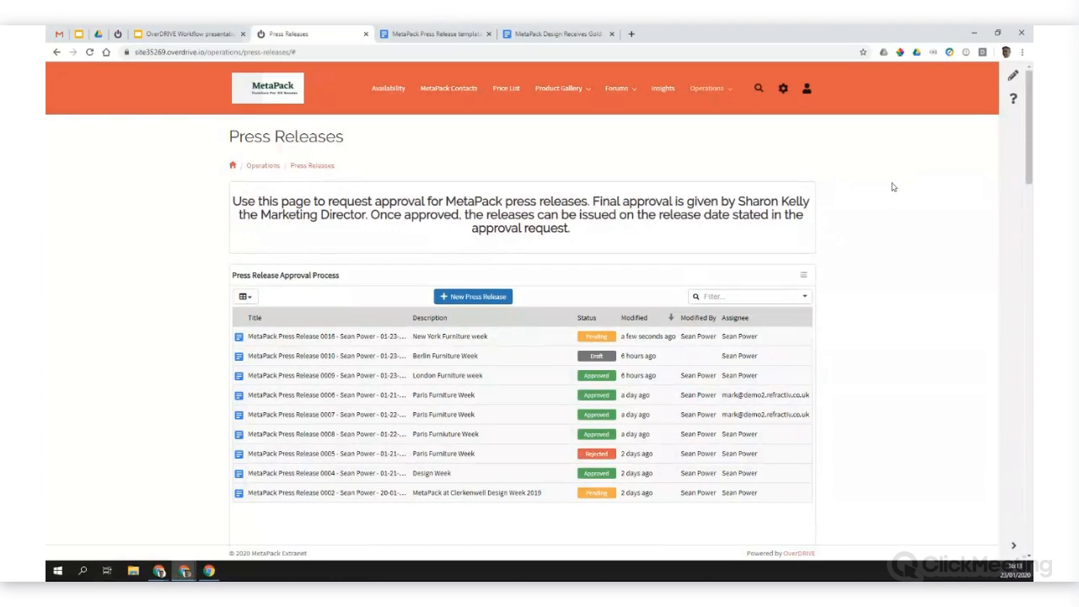
{"action": "left_click", "coordinate": [803, 275]}
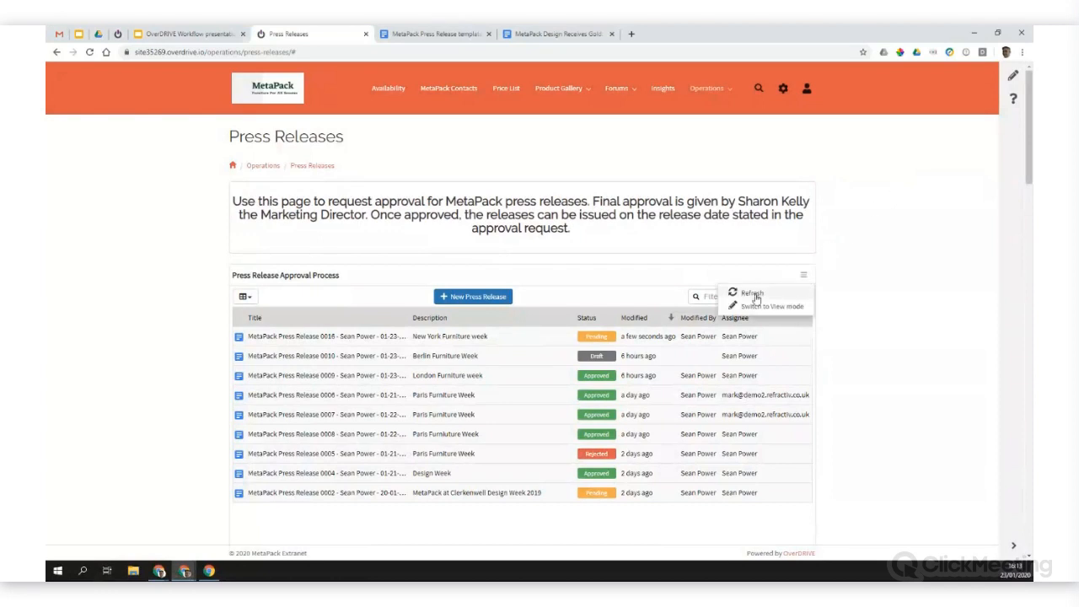
{"action": "left_click", "coordinate": [754, 294]}
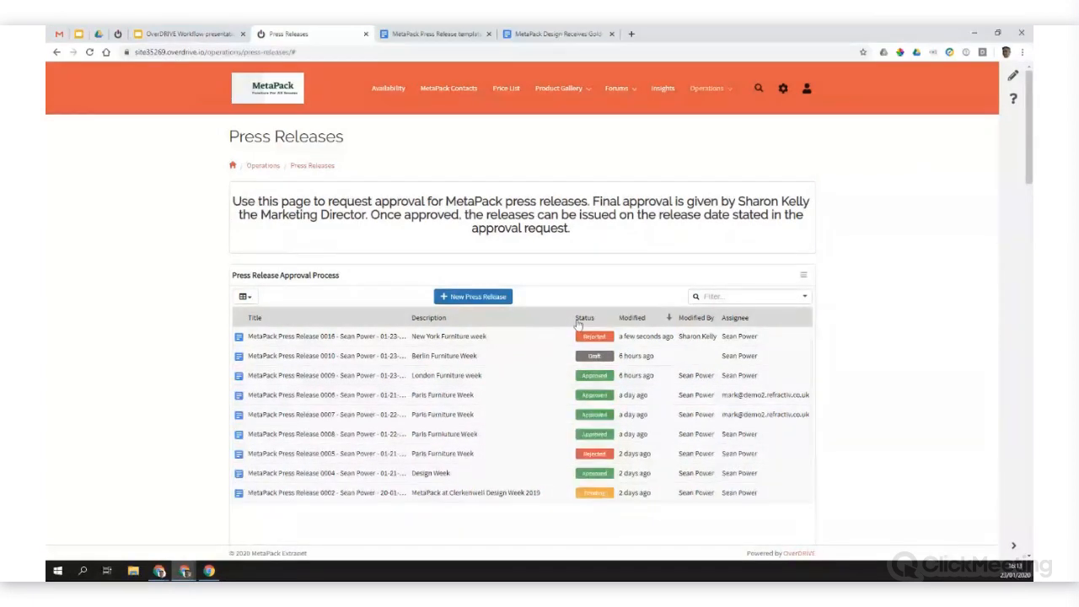
Step: Open the rejected "New York Furniture week" press release and request approval again with the details "Changes made"
{"action": "left_click", "coordinate": [487, 339]}
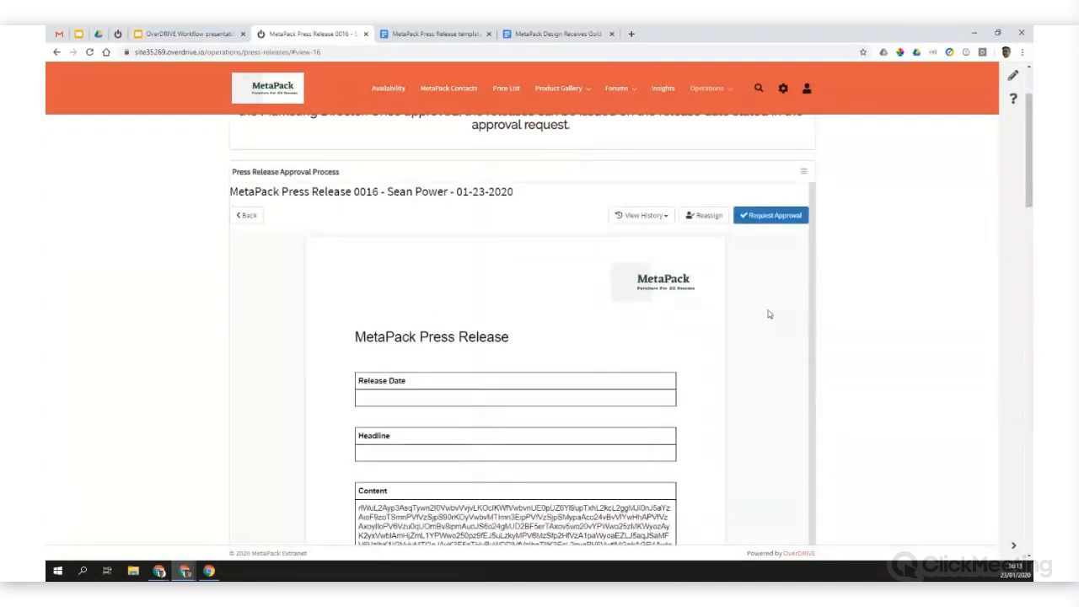
{"action": "left_click", "coordinate": [763, 219]}
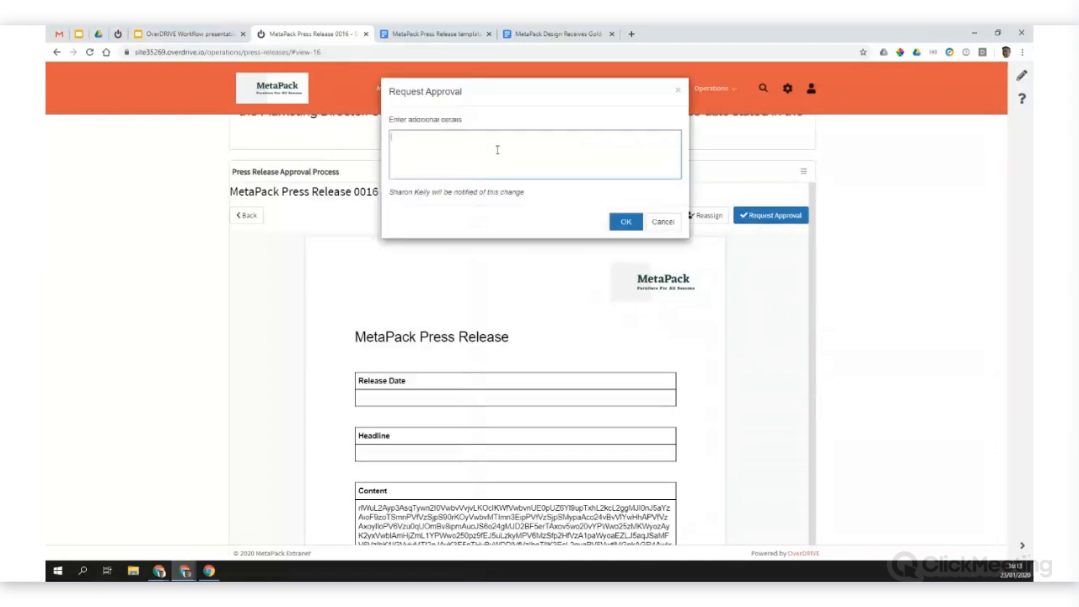
{"action": "type", "text": "Changes made"}
{"action": "left_click", "coordinate": [626, 222]}
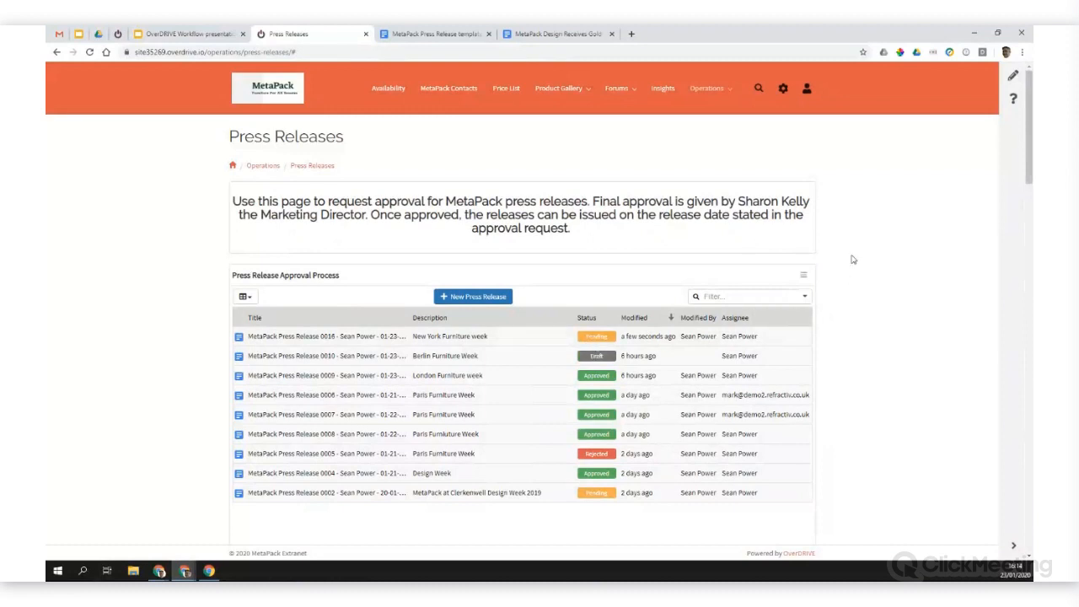
Step: Switch to the approver's extranet window, refresh the approval list, and open the pending "New York Furniture week" press release to review its document
{"action": "key", "text": "alt+Tab"}
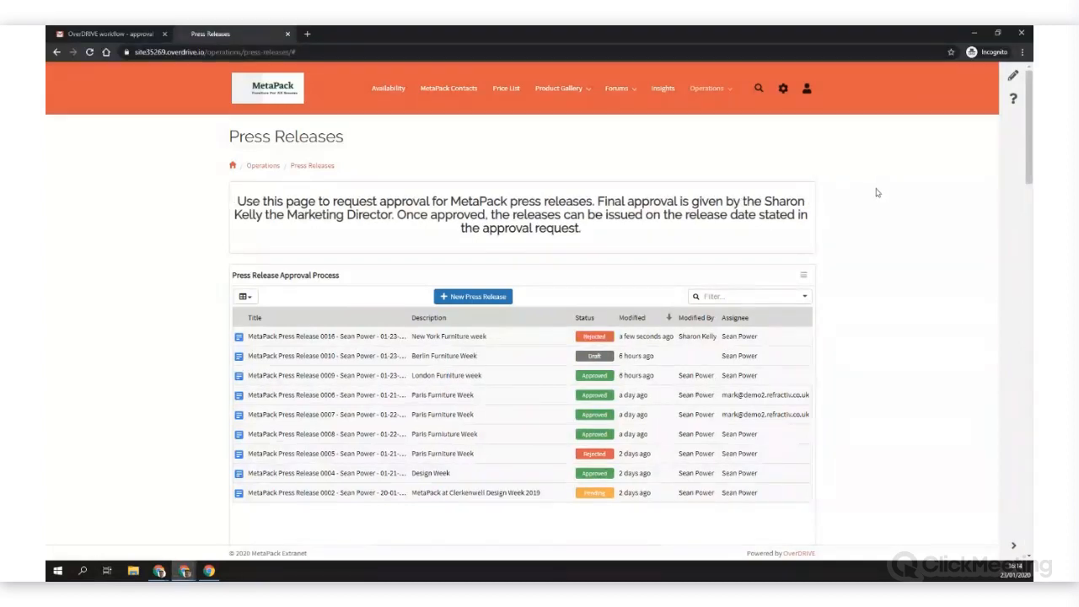
{"action": "left_click", "coordinate": [803, 275]}
{"action": "left_click", "coordinate": [770, 295]}
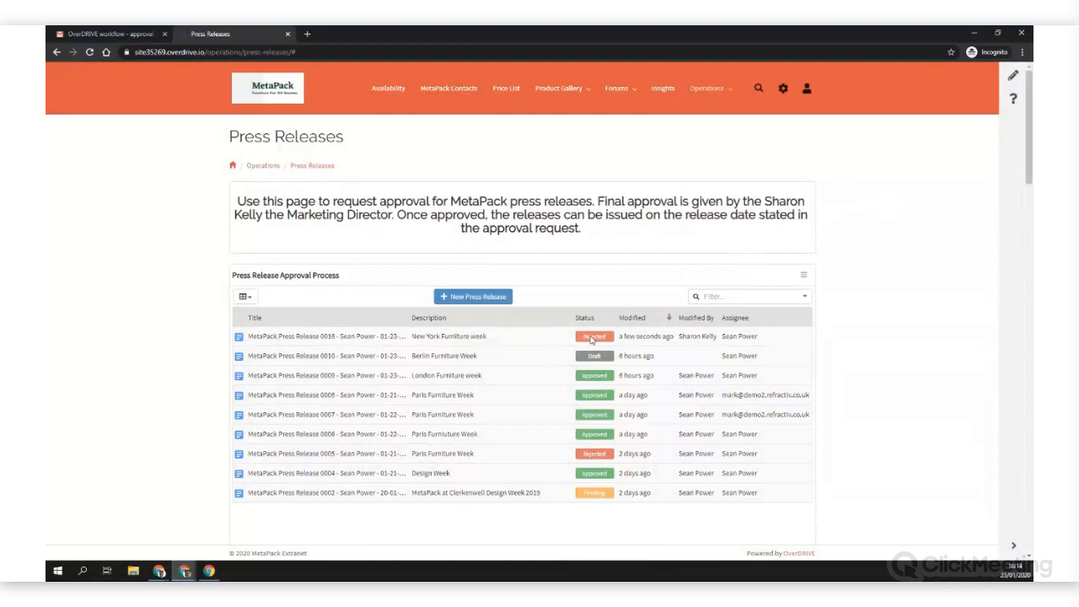
{"action": "left_click", "coordinate": [474, 342]}
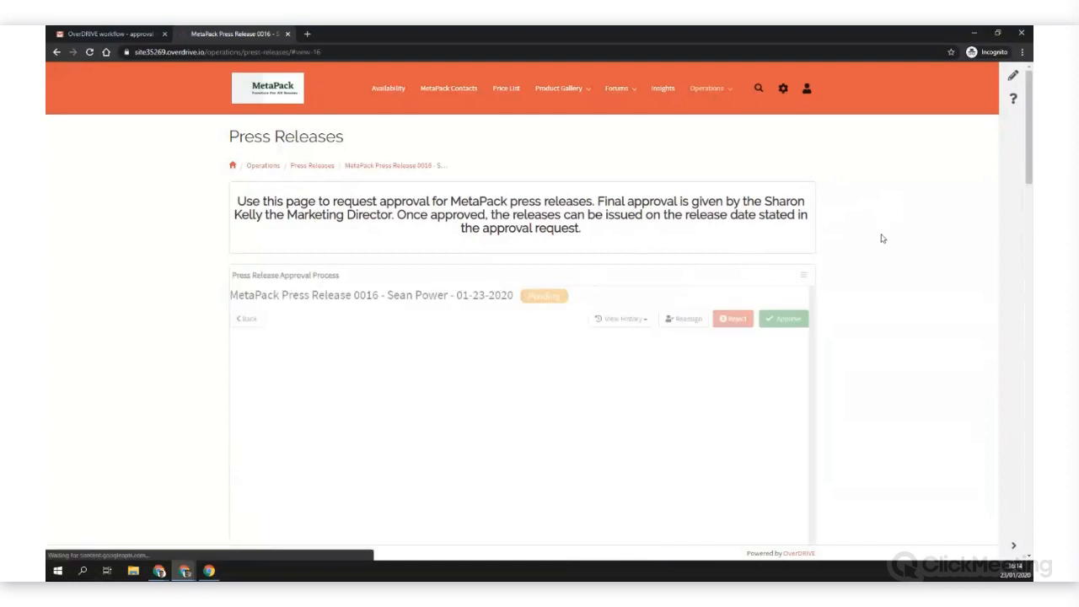
{"action": "scroll", "coordinate": [876, 292], "scroll_direction": "down", "scroll_amount": 1}
{"action": "scroll", "coordinate": [875, 292], "scroll_direction": "down", "scroll_amount": 2}
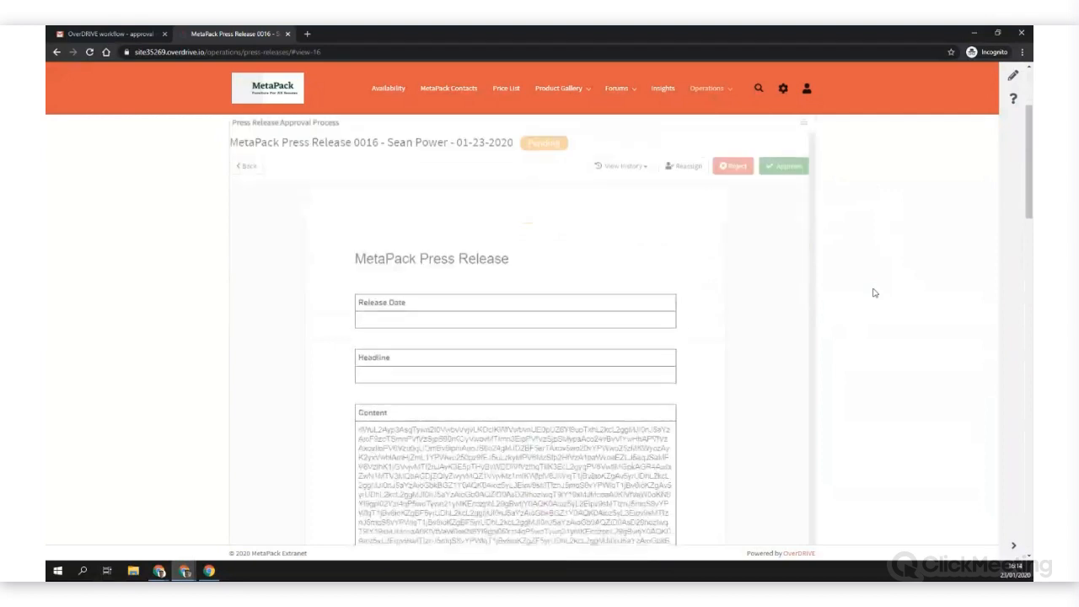
{"action": "scroll", "coordinate": [876, 294], "scroll_direction": "up", "scroll_amount": 3}
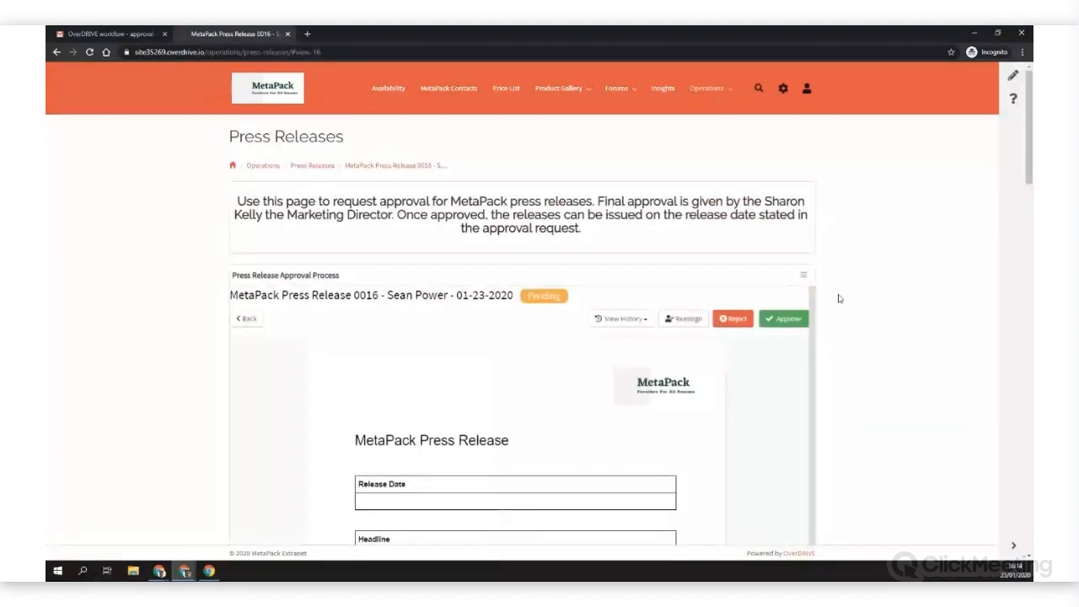
Step: Approve the press release with the assignee note "Well done, job well done"
{"action": "left_click", "coordinate": [779, 322]}
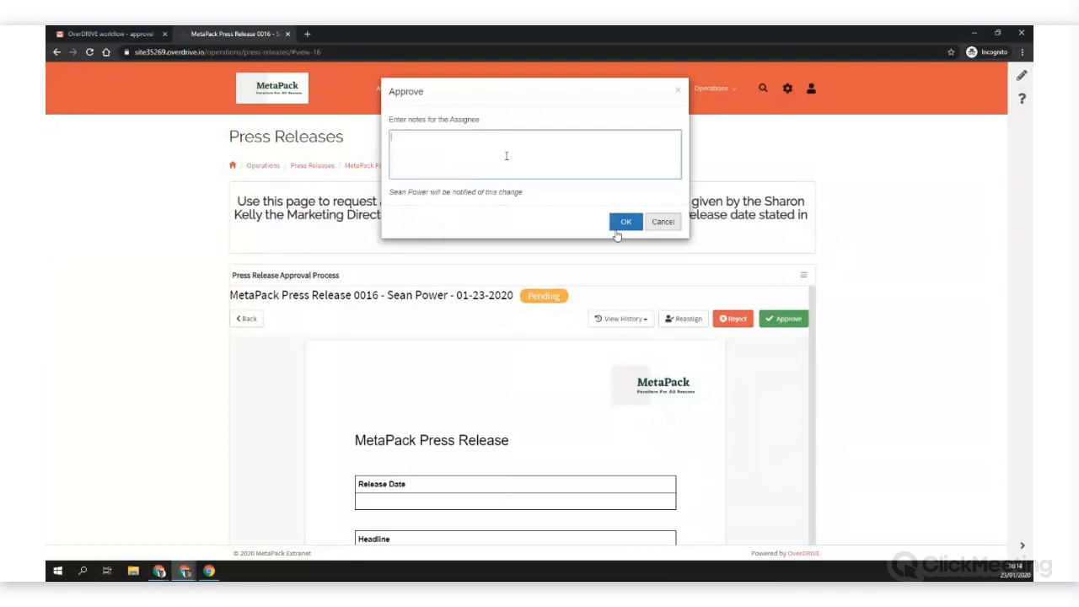
{"action": "type", "text": "aell done, job"}
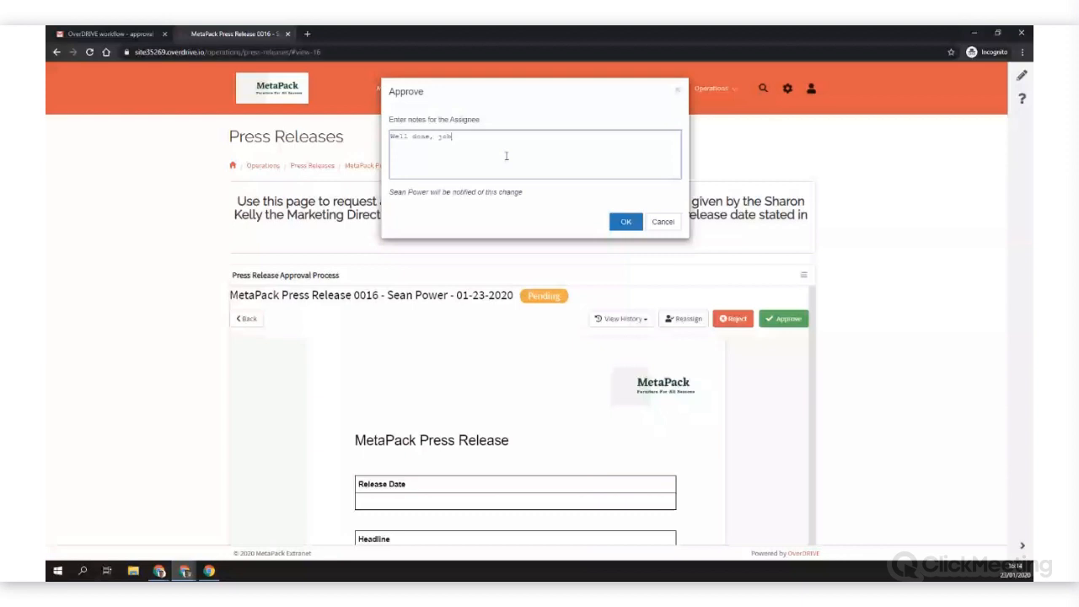
{"action": "left_click", "coordinate": [625, 221]}
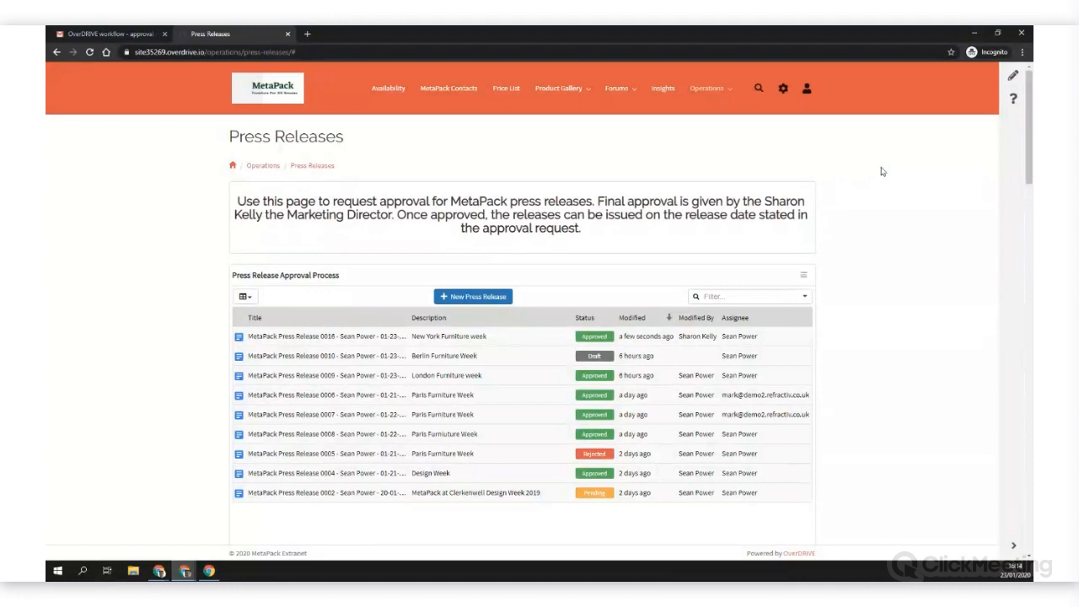
Step: Return to the inbox list in the approver's Gmail to check for the repeated approval request email
{"action": "left_click", "coordinate": [108, 35]}
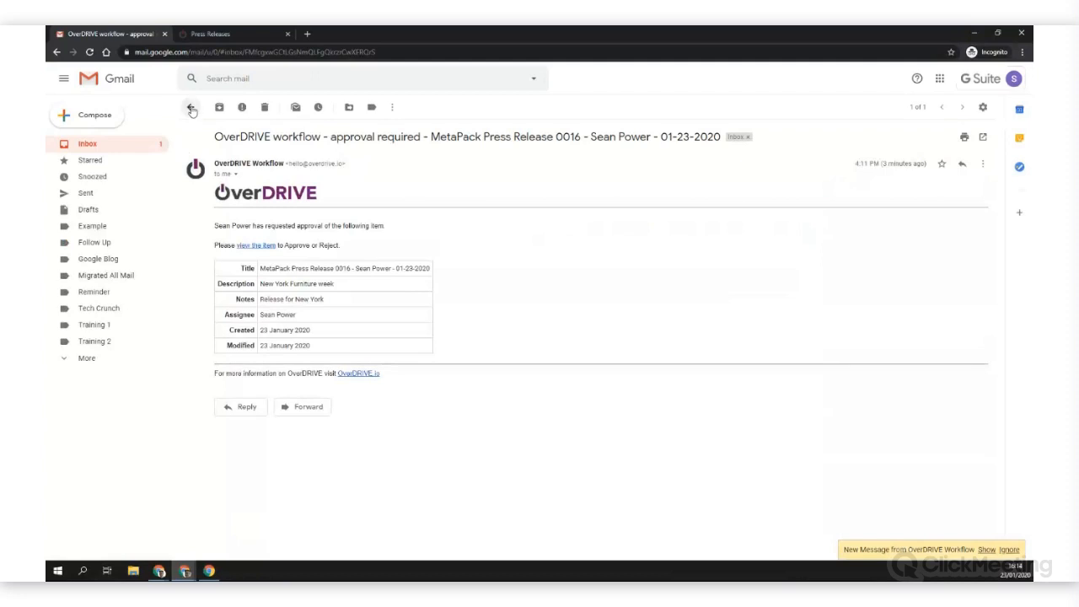
{"action": "left_click", "coordinate": [191, 108]}
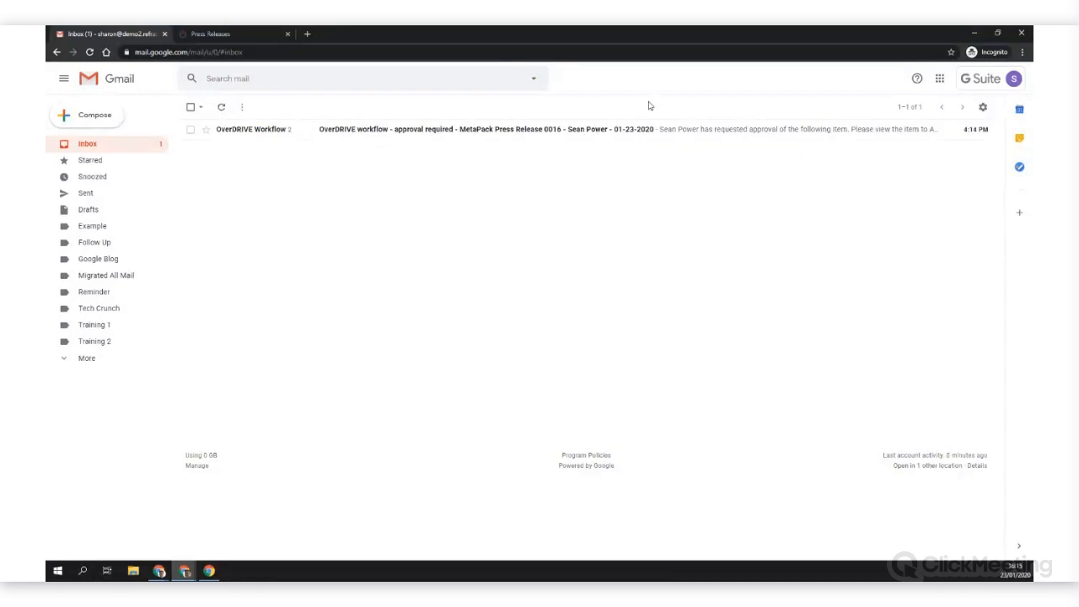
Step: Go back to the author's extranet window and refresh the Press Release Approval Process list
{"action": "key", "text": "alt+Tab"}
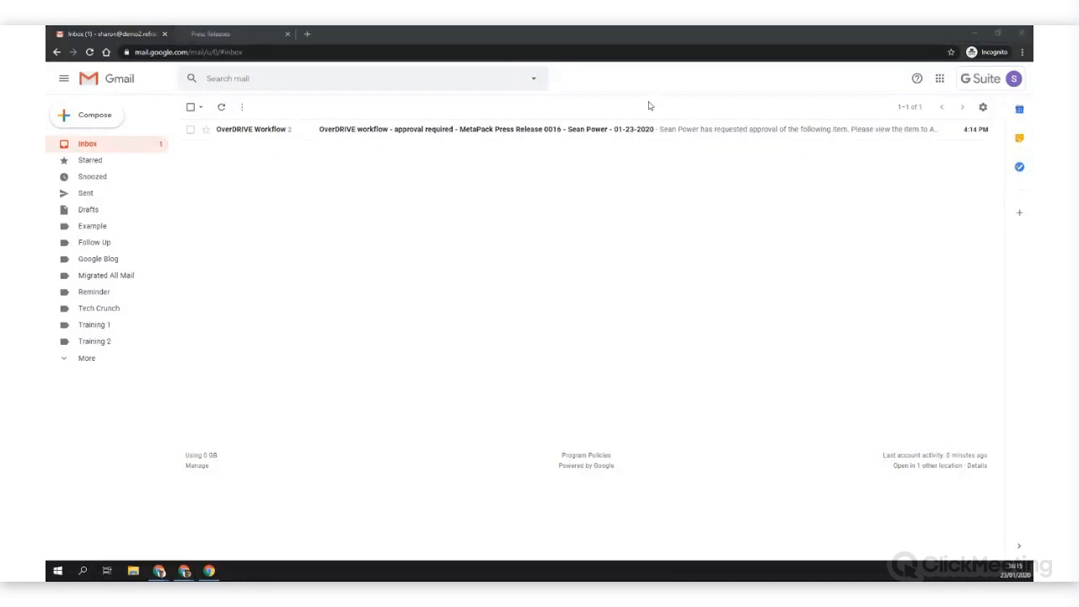
{"action": "left_click", "coordinate": [804, 275]}
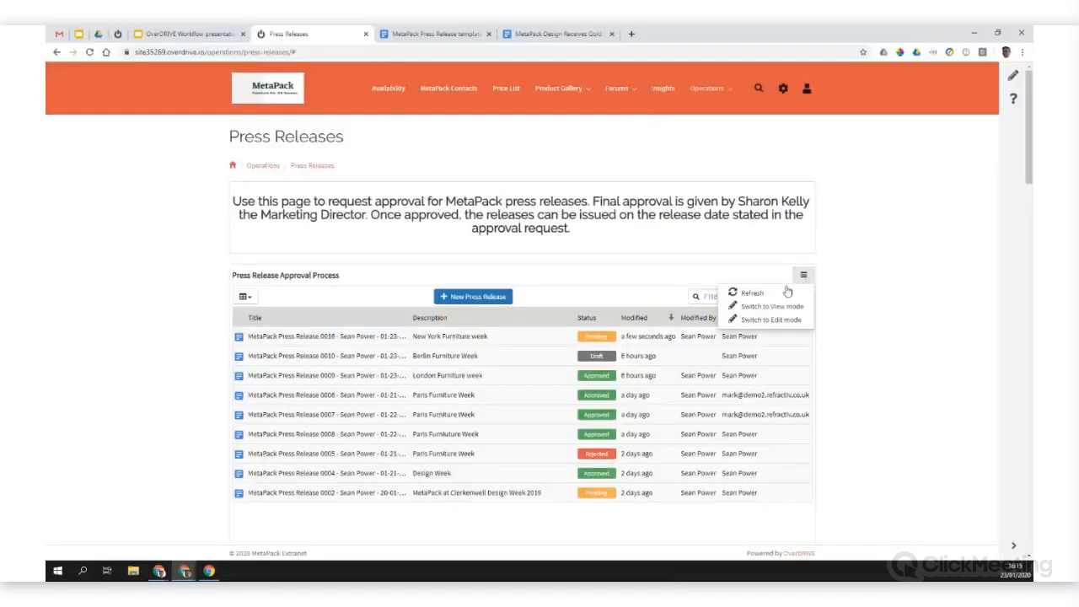
{"action": "left_click", "coordinate": [783, 291]}
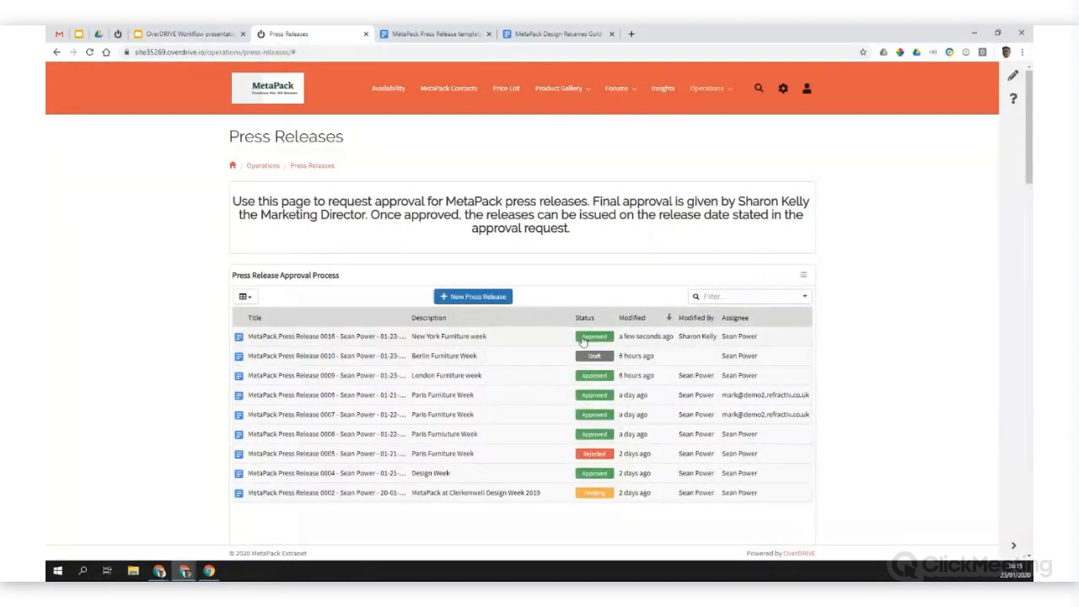
Step: Open the approved "New York Furniture week" press release, examine its workflow history, and return to the list
{"action": "left_click", "coordinate": [450, 342]}
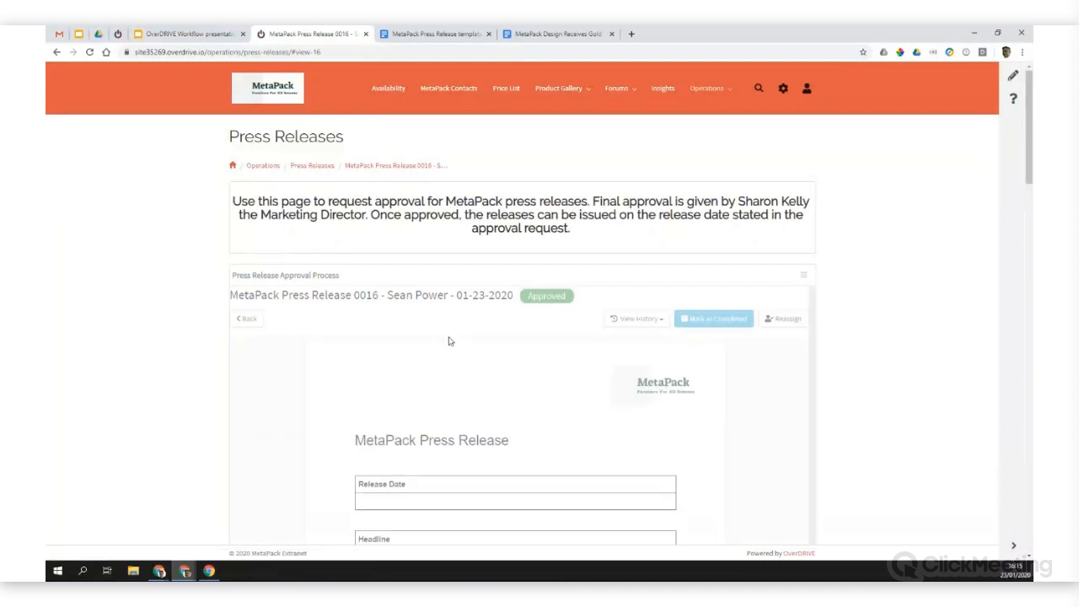
{"action": "scroll", "coordinate": [914, 261], "scroll_direction": "down", "scroll_amount": 2}
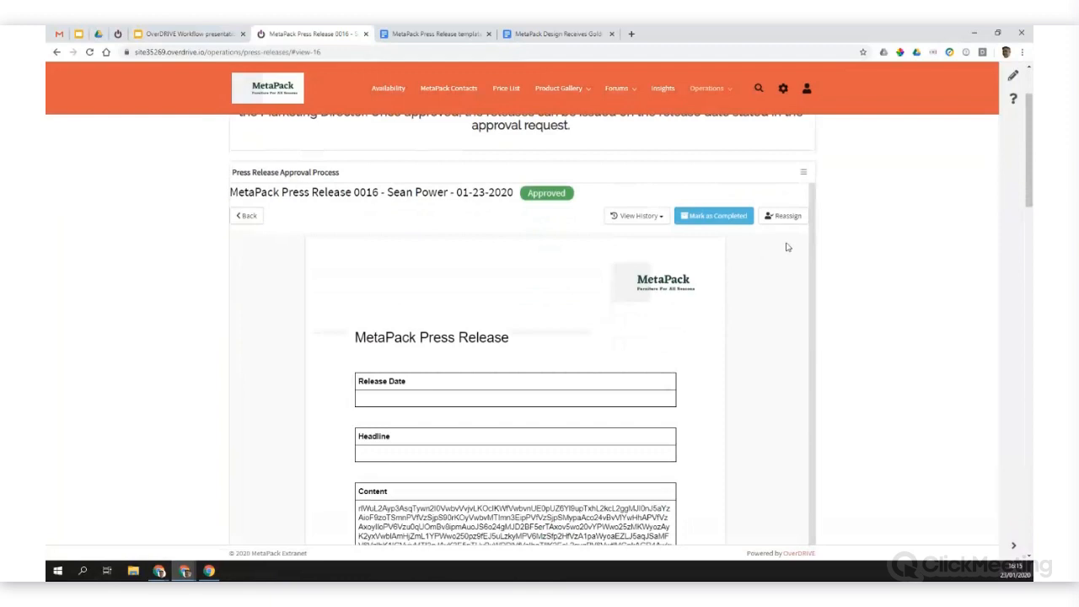
{"action": "left_click", "coordinate": [629, 218]}
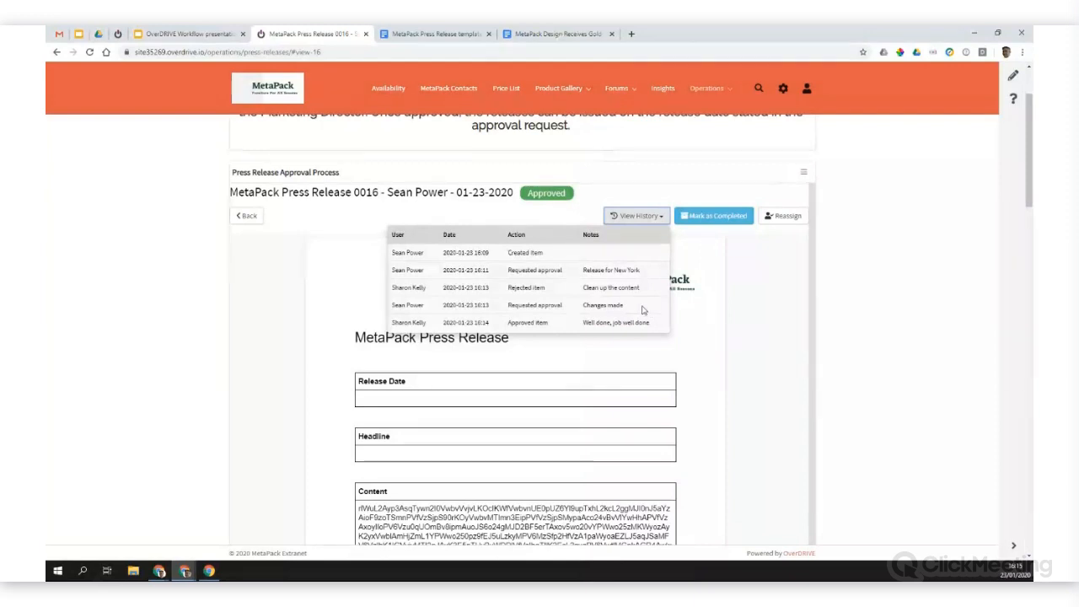
{"action": "left_click", "coordinate": [852, 259]}
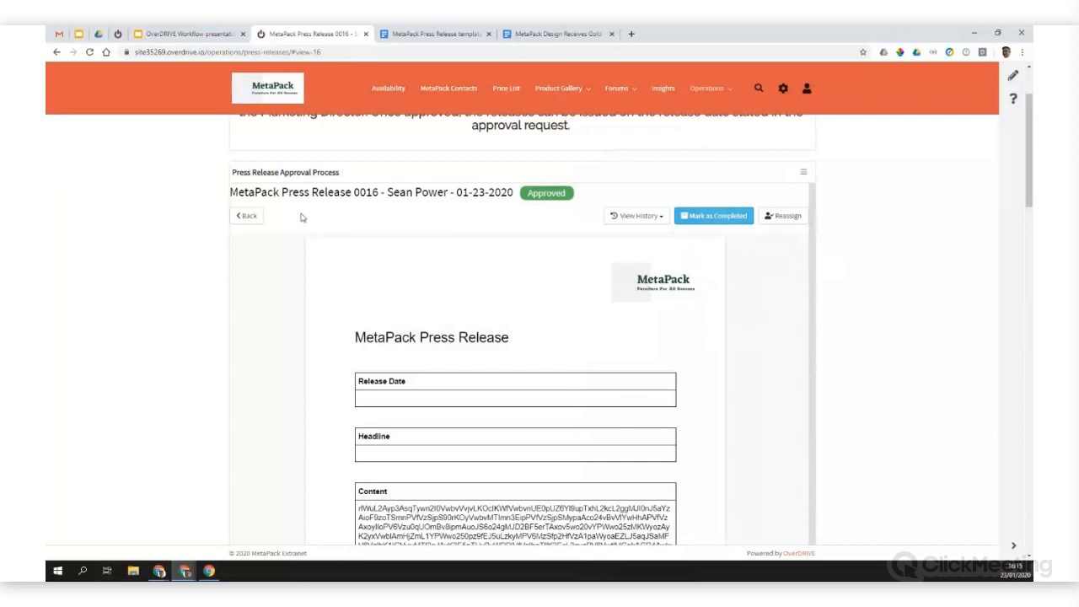
{"action": "left_click", "coordinate": [248, 216]}
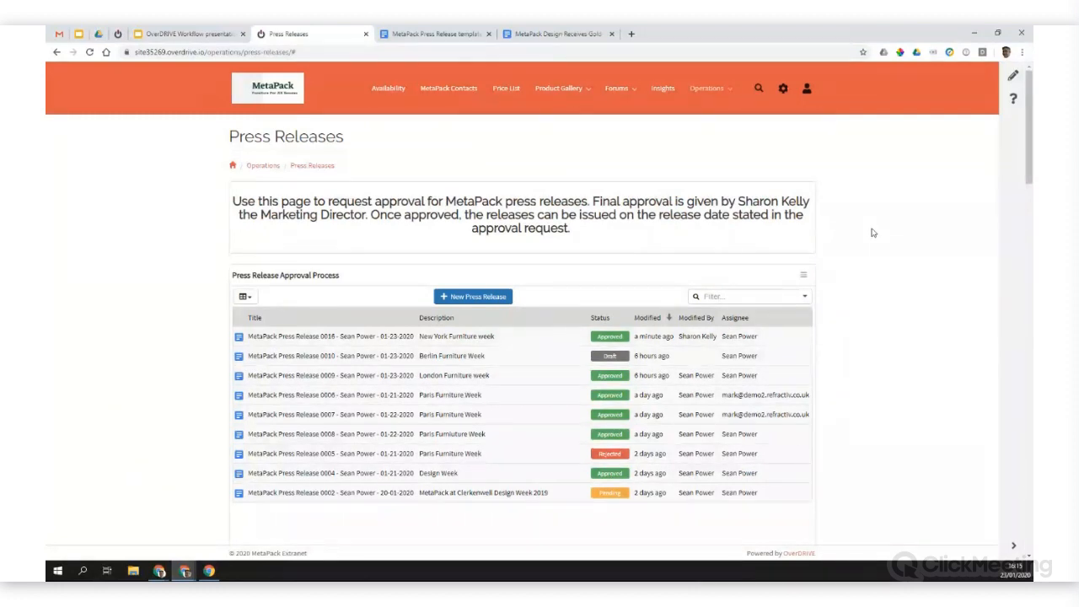
Step: Open the underlying Google Drive folder of the Press Releases page from the extranet
{"action": "left_click", "coordinate": [784, 89]}
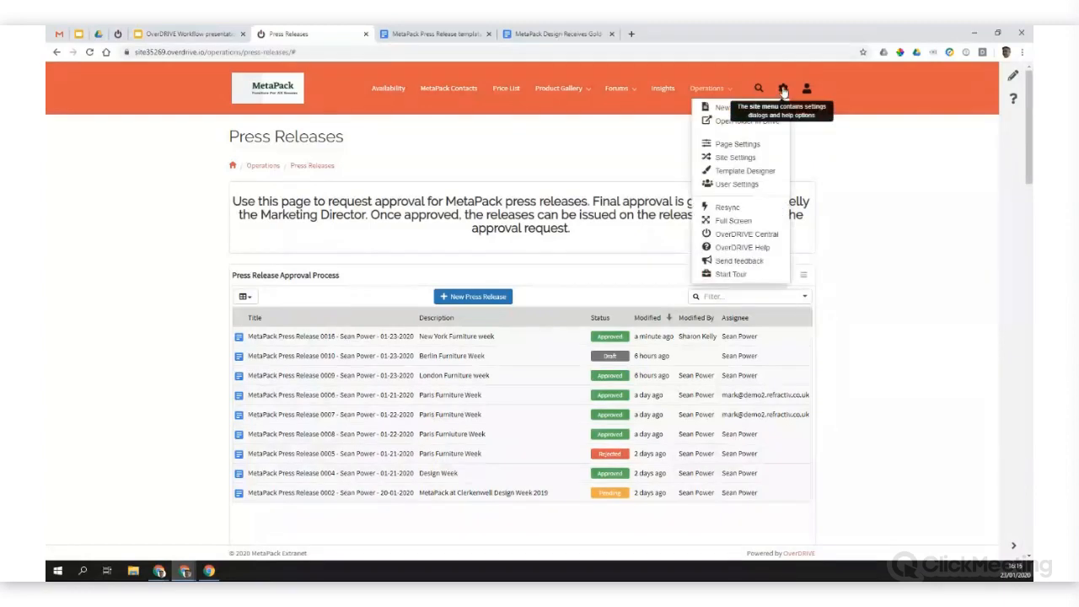
{"action": "left_click", "coordinate": [742, 121]}
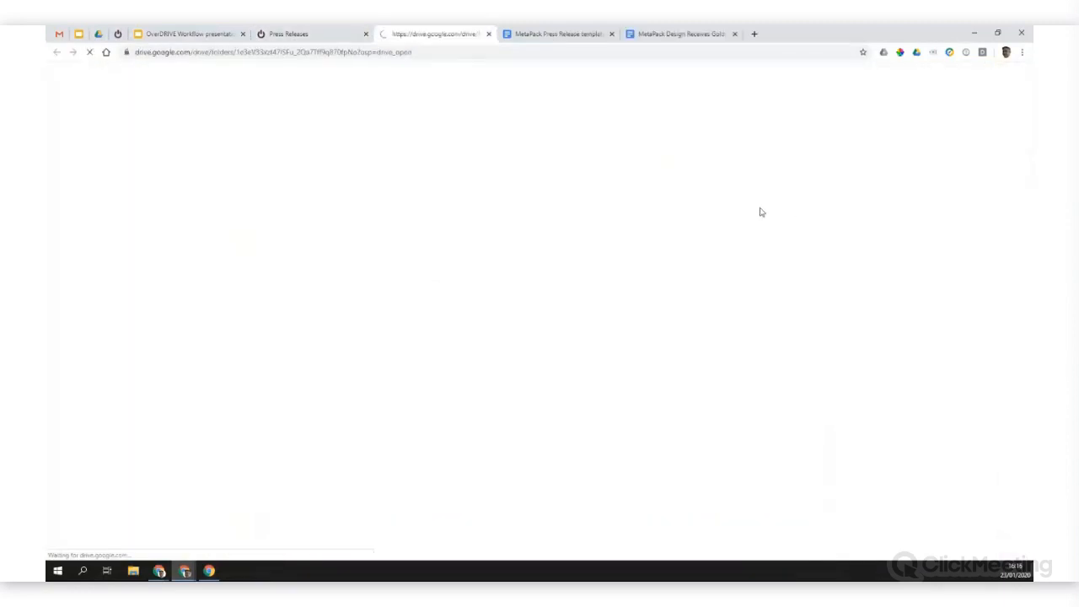
{"action": "left_click", "coordinate": [294, 32]}
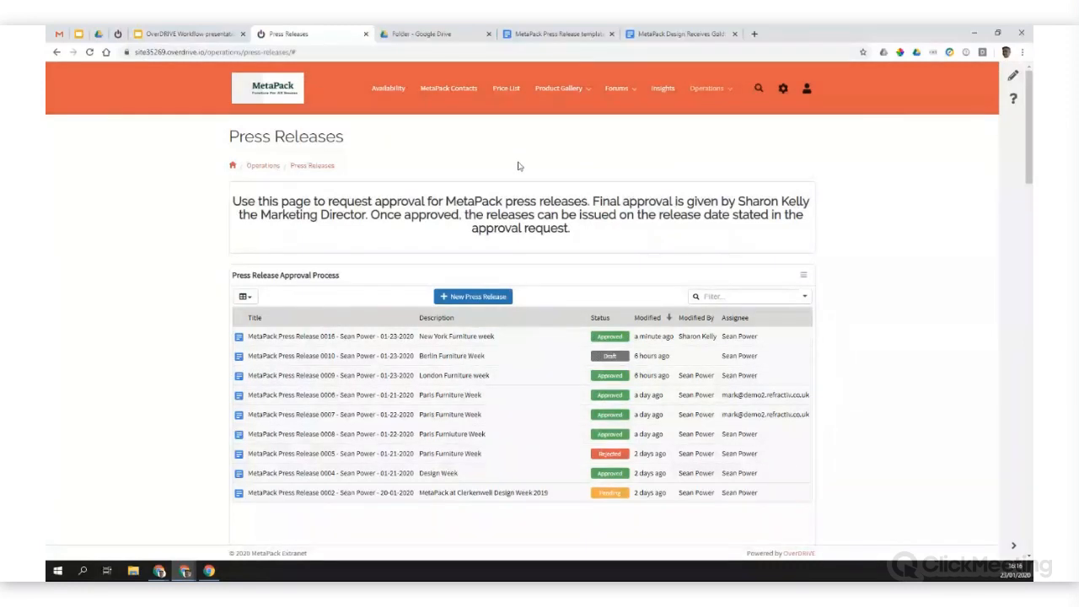
{"action": "mouse_move", "coordinate": [580, 95]}
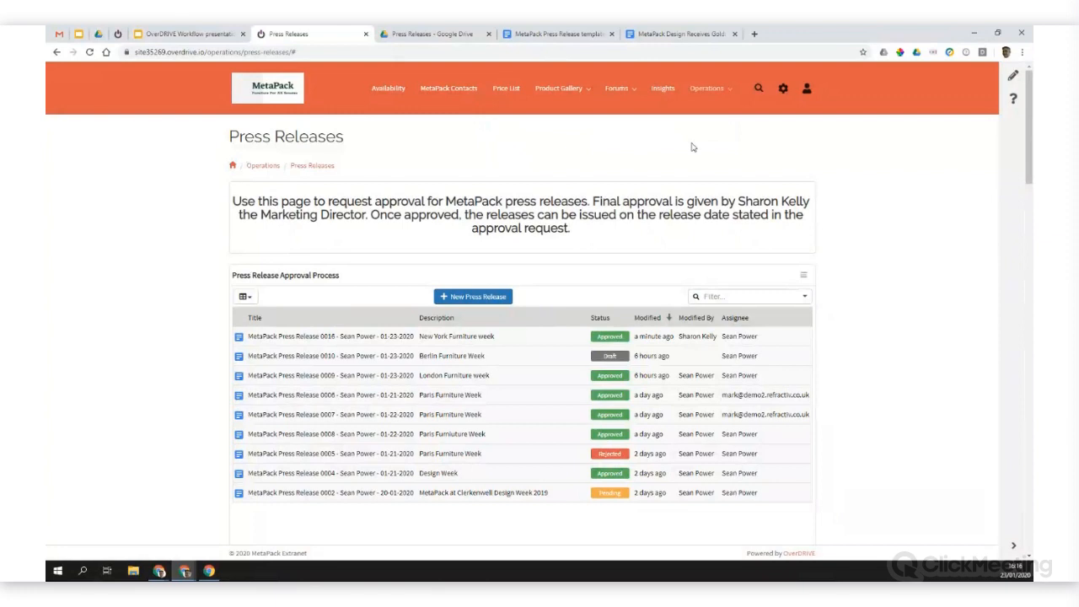
{"action": "left_click", "coordinate": [432, 35]}
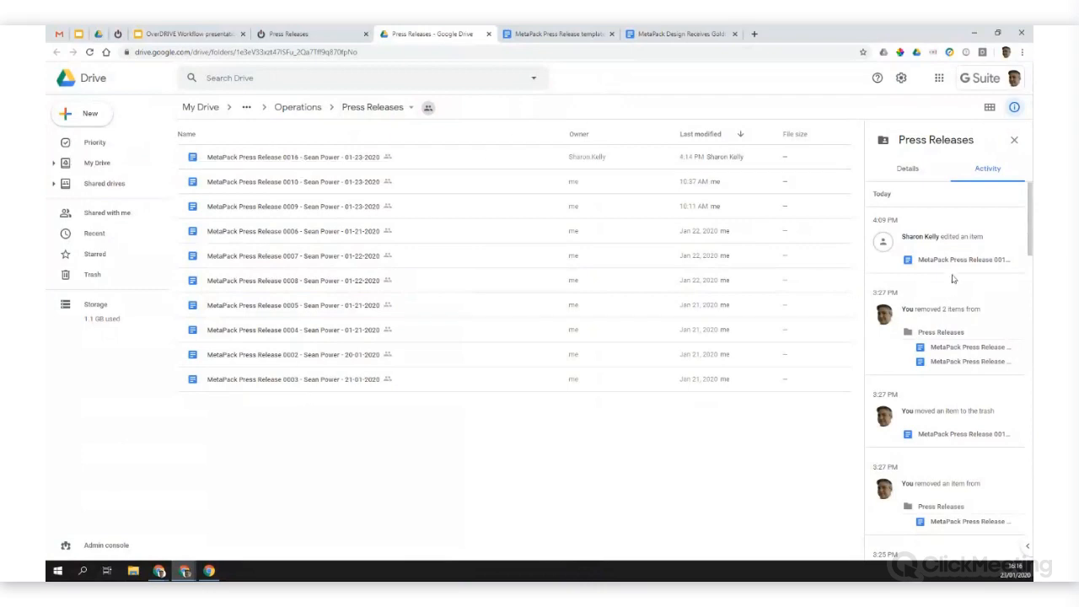
Step: Examine the Press Releases folder's activity log in Drive, and show the activity of press release 0016
{"action": "scroll", "coordinate": [960, 329], "scroll_direction": "down", "scroll_amount": 3}
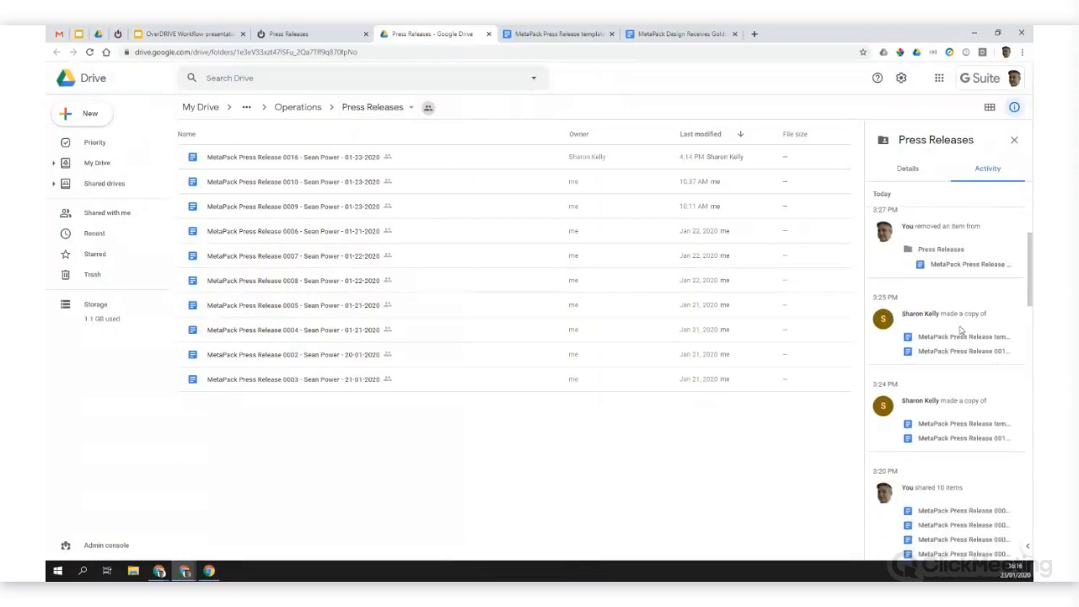
{"action": "scroll", "coordinate": [960, 326], "scroll_direction": "down", "scroll_amount": 2}
{"action": "scroll", "coordinate": [960, 326], "scroll_direction": "up", "scroll_amount": 2}
{"action": "left_click", "coordinate": [319, 157]}
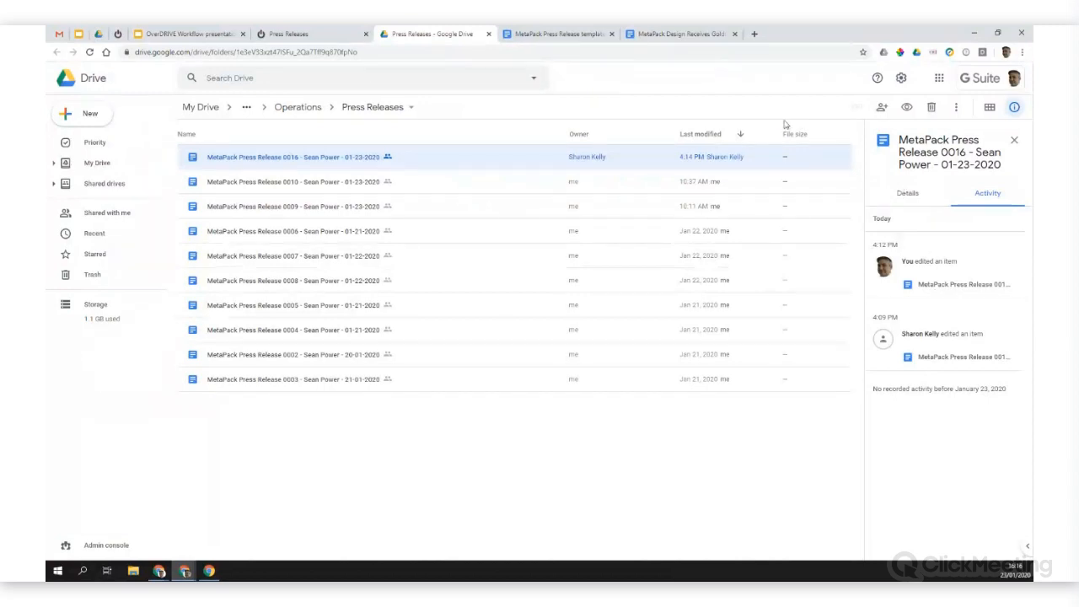
Step: Create a folder named "New approval" on the extranet's Operations page
{"action": "left_click", "coordinate": [316, 34]}
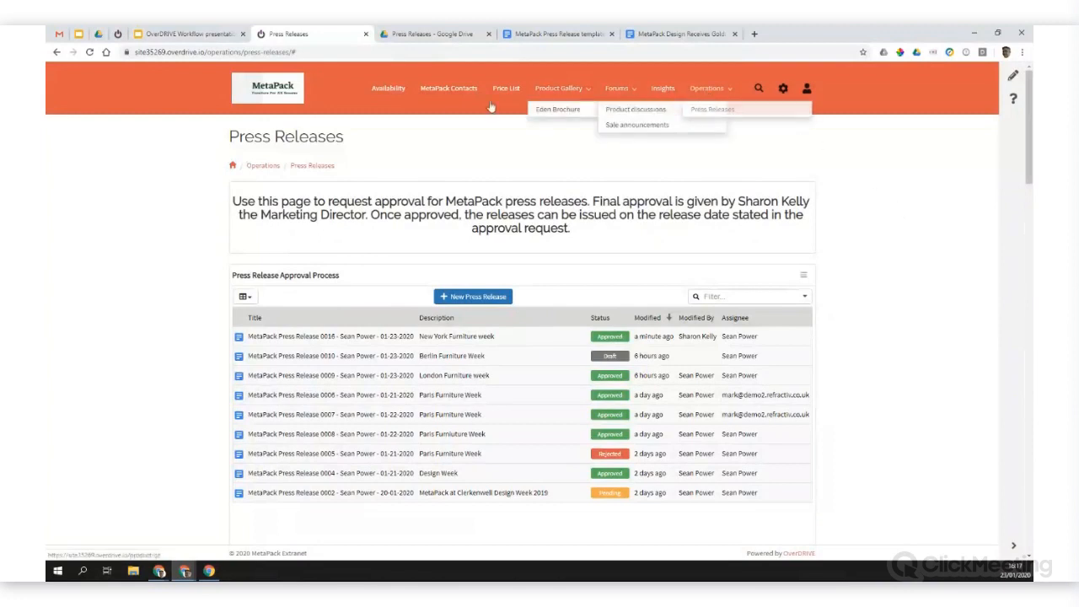
{"action": "left_click", "coordinate": [674, 90]}
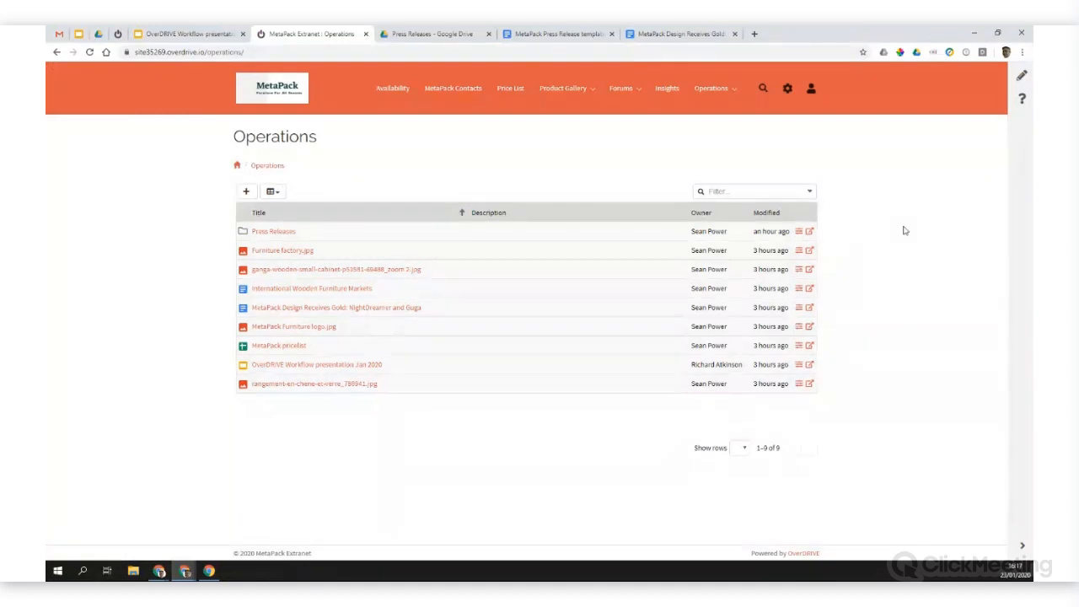
{"action": "left_click", "coordinate": [247, 191]}
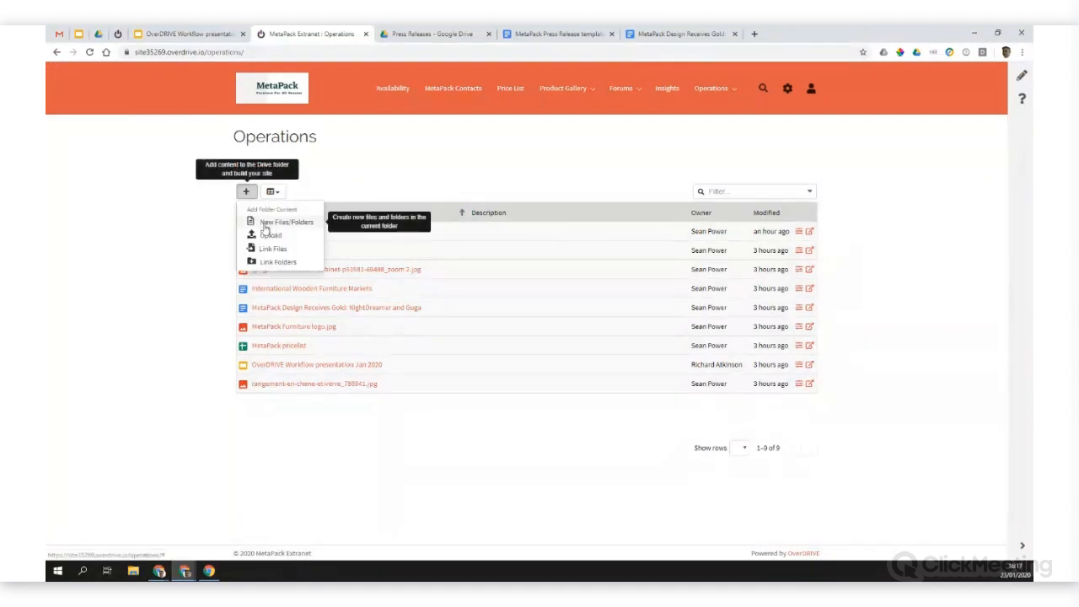
{"action": "left_click", "coordinate": [290, 223]}
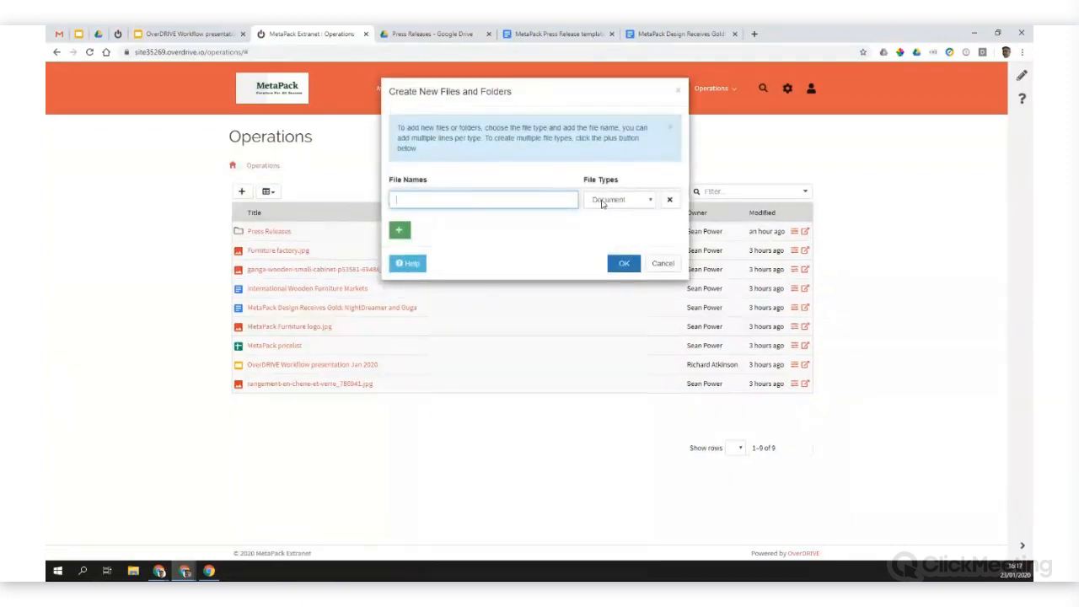
{"action": "left_click", "coordinate": [603, 204]}
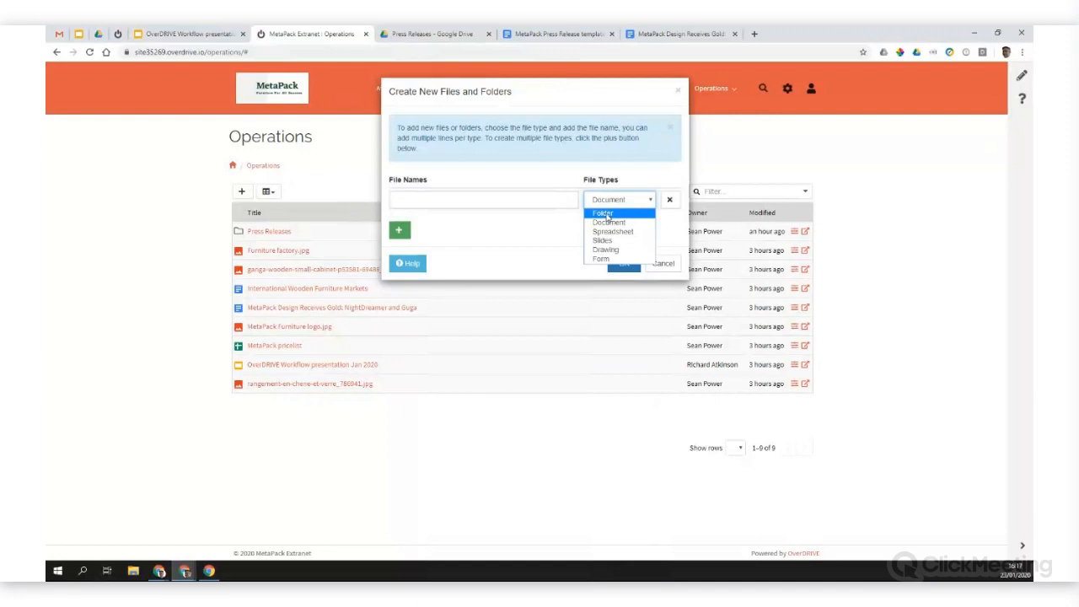
{"action": "left_click", "coordinate": [604, 213]}
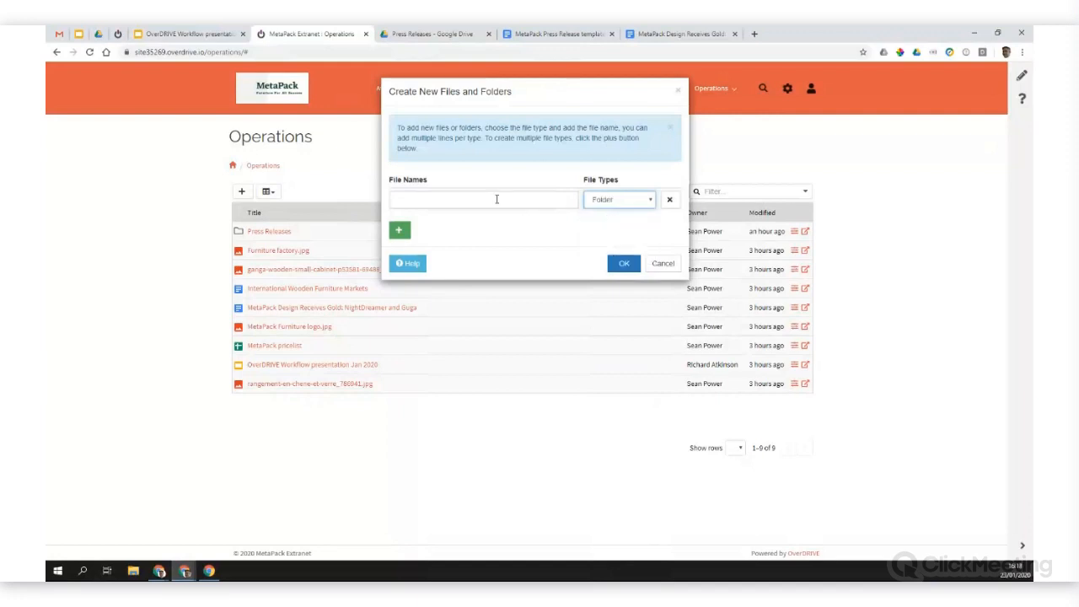
{"action": "left_click", "coordinate": [497, 199]}
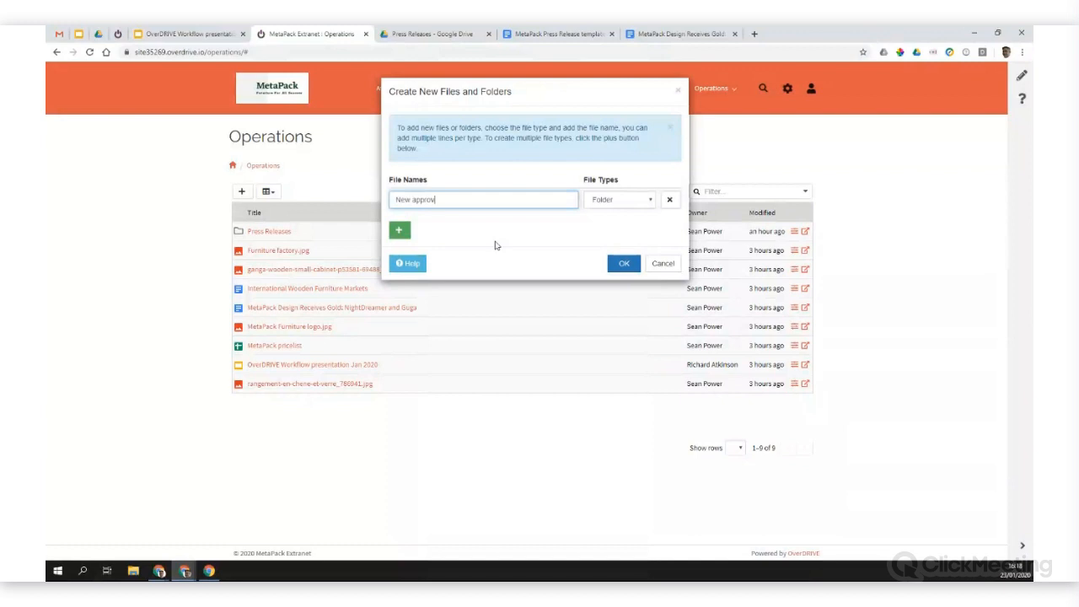
{"action": "left_click", "coordinate": [623, 263]}
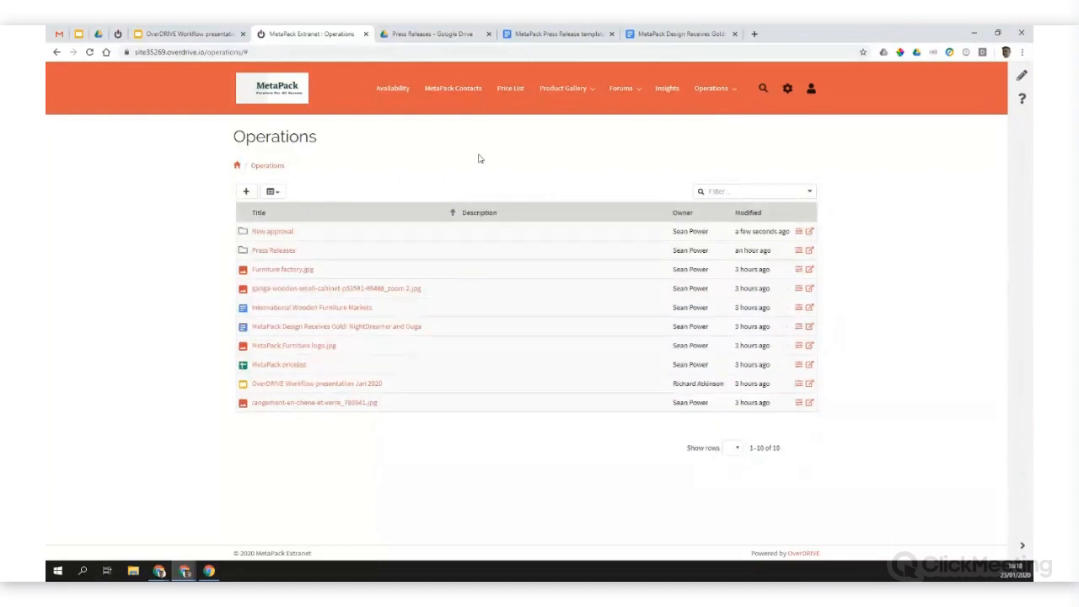
Step: Open the New approval page in Page Builder and browse the Google Drive, Other Google, Social Networks and Other tile groups
{"action": "left_click", "coordinate": [272, 231]}
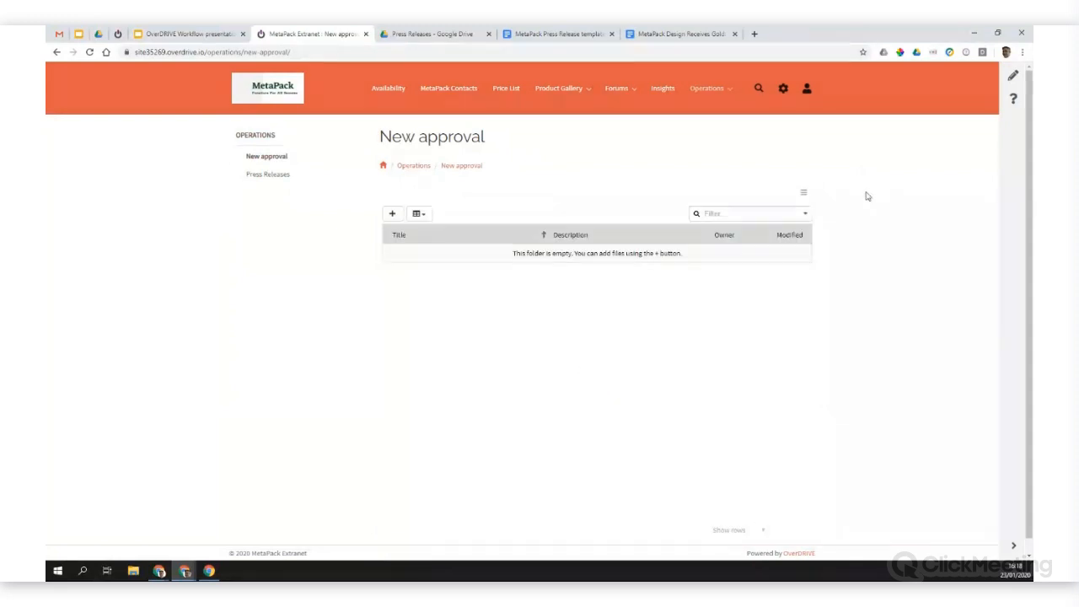
{"action": "left_click", "coordinate": [1011, 78]}
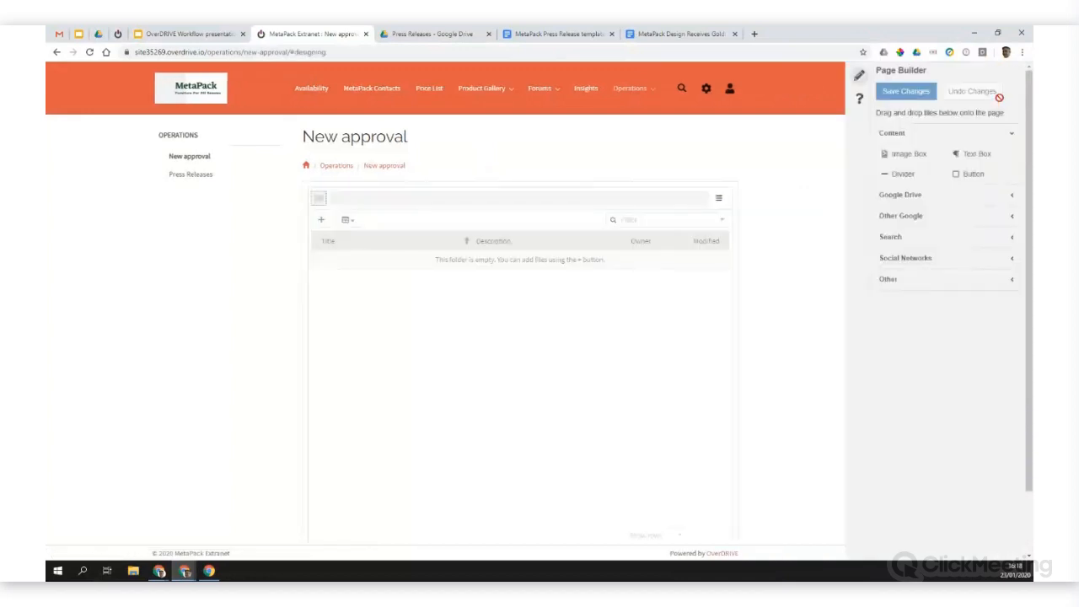
{"action": "left_click", "coordinate": [908, 194]}
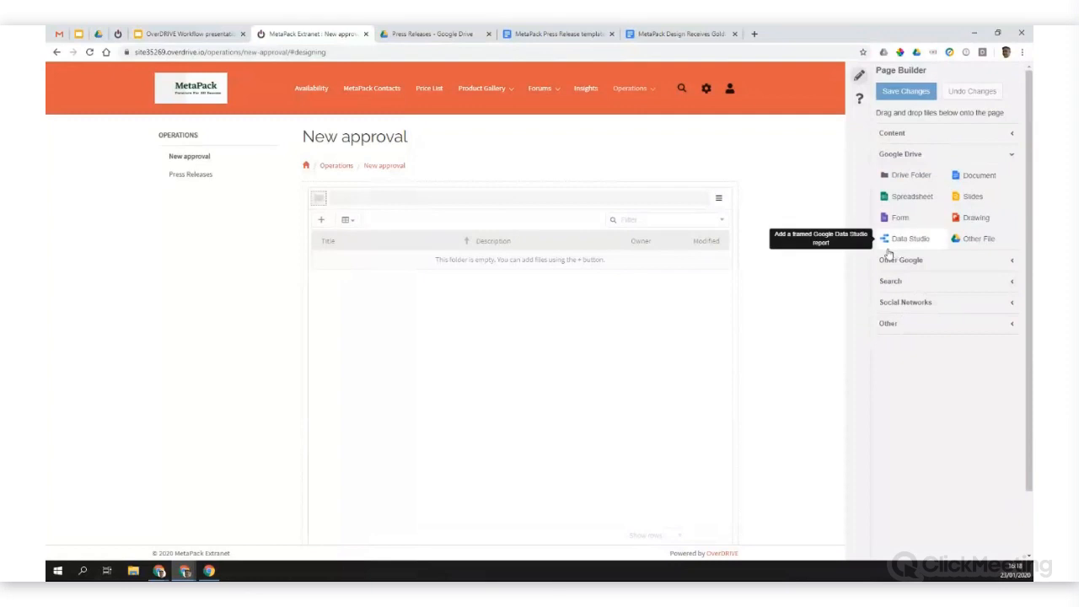
{"action": "left_click", "coordinate": [934, 261]}
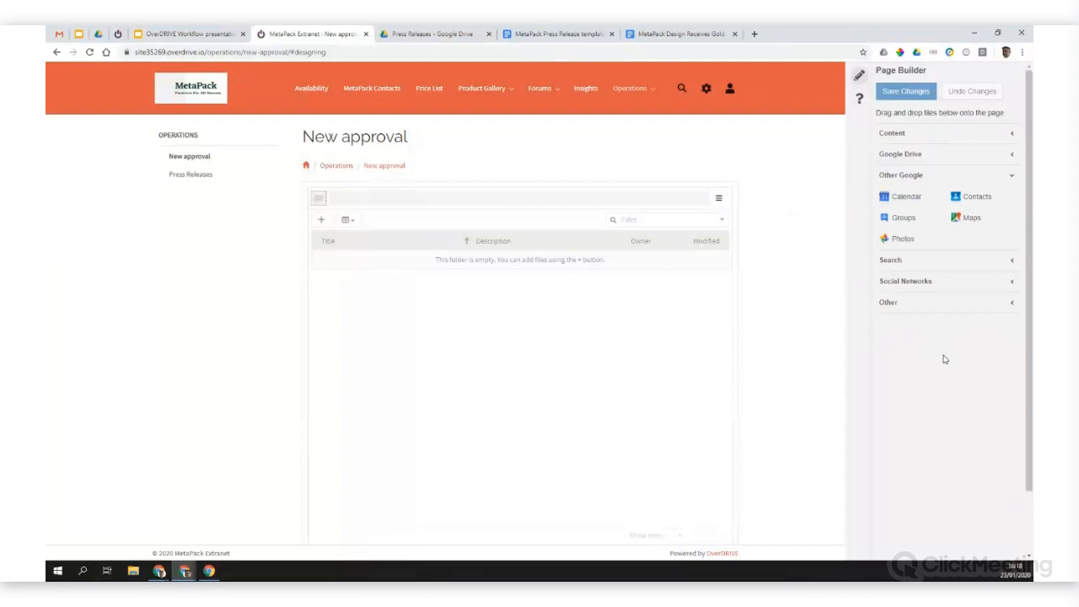
{"action": "left_click", "coordinate": [939, 285]}
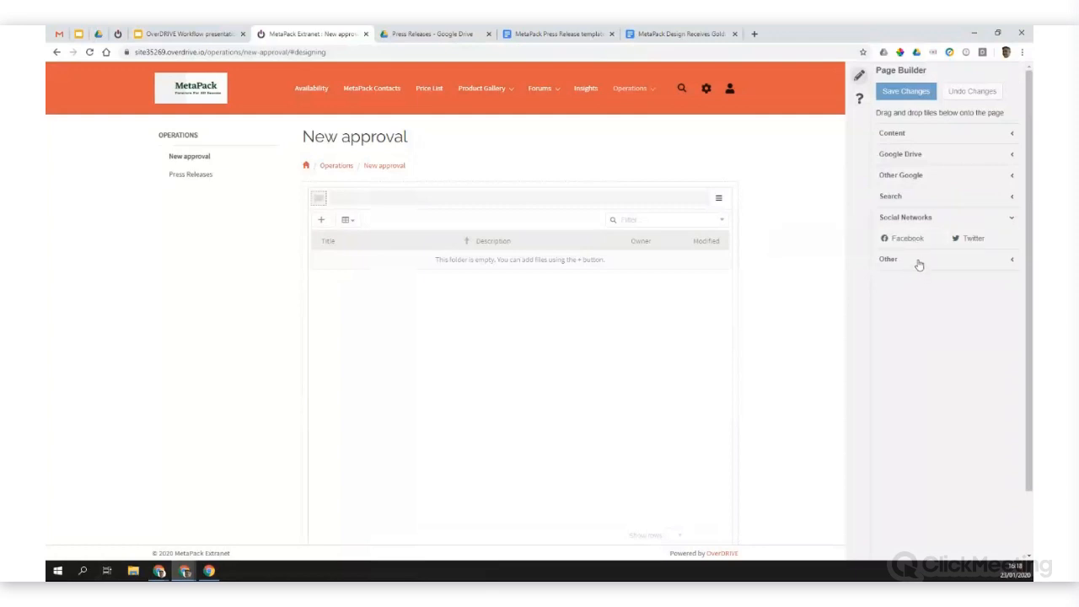
{"action": "left_click", "coordinate": [919, 261]}
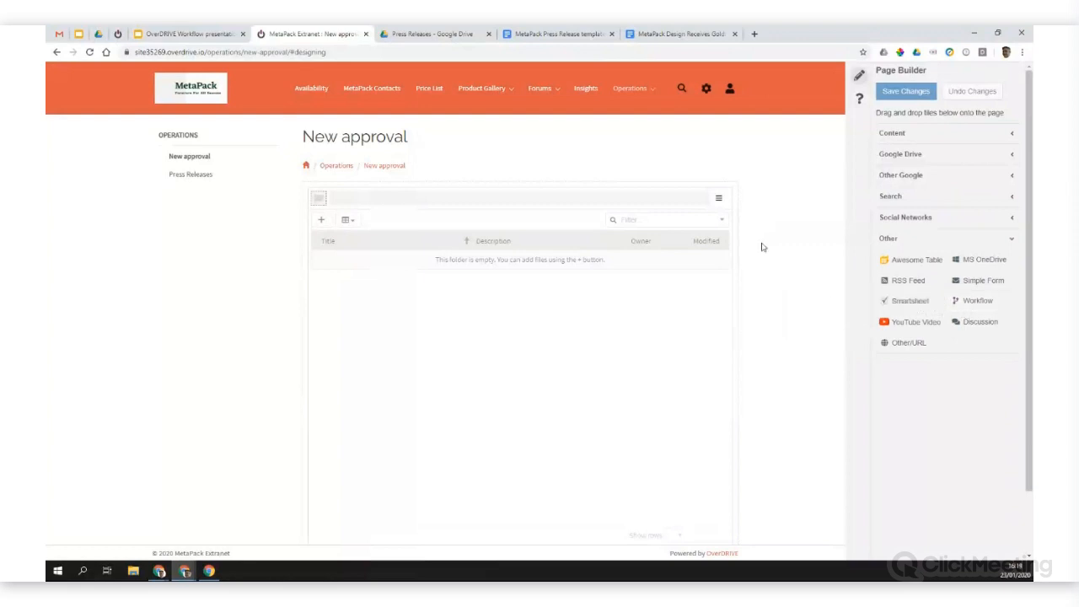
Step: Replace the page's folder list tile with a Workflow tile enlarged to 12 x 7
{"action": "left_click", "coordinate": [699, 199]}
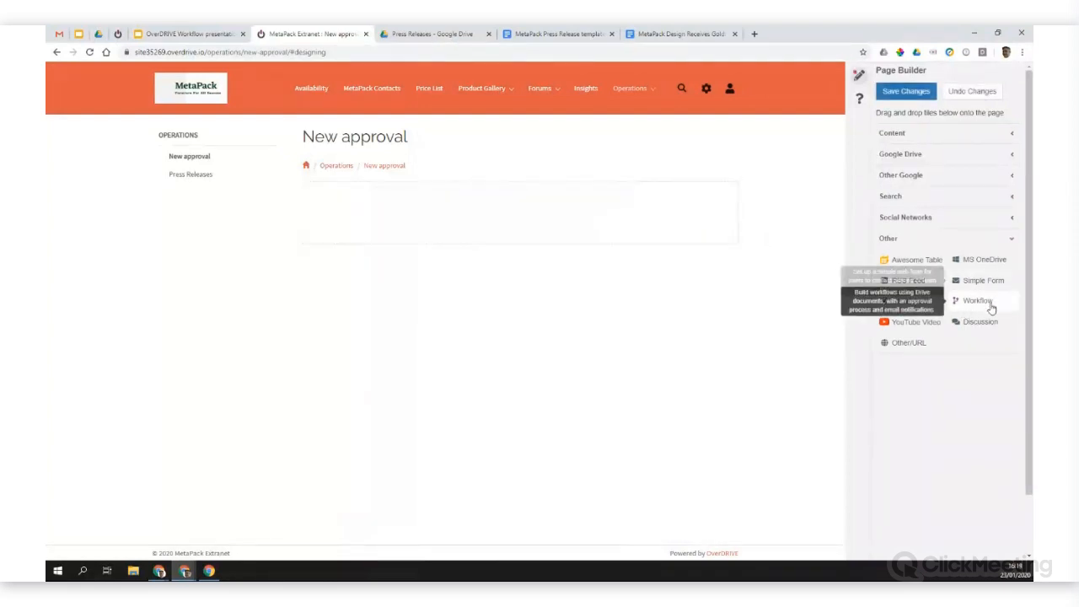
{"action": "left_click_drag", "start_coordinate": [986, 305], "coordinate": [303, 205]}
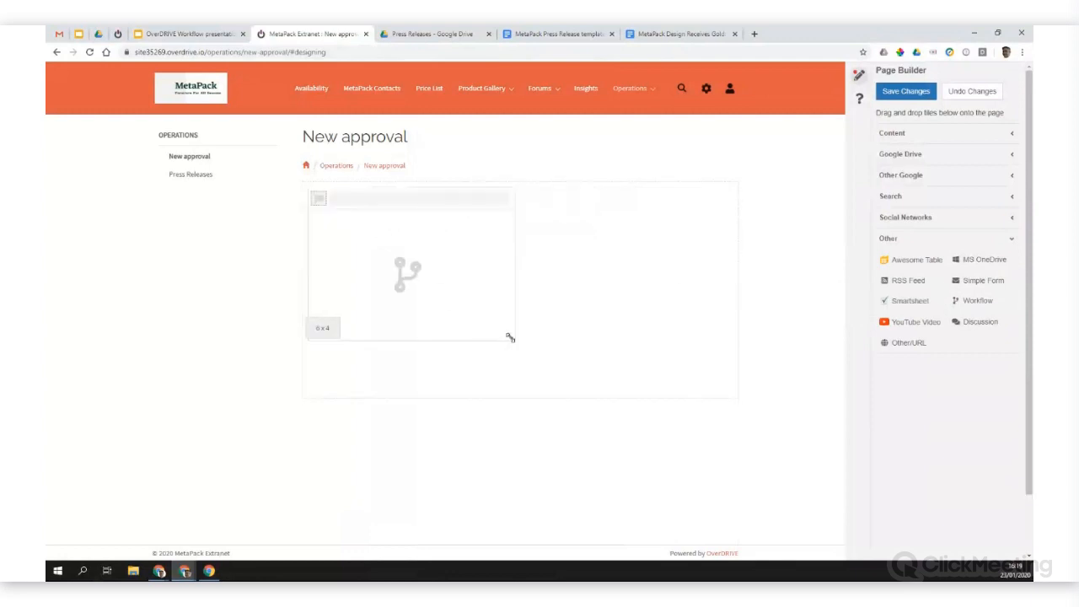
{"action": "left_click_drag", "start_coordinate": [508, 336], "coordinate": [722, 455]}
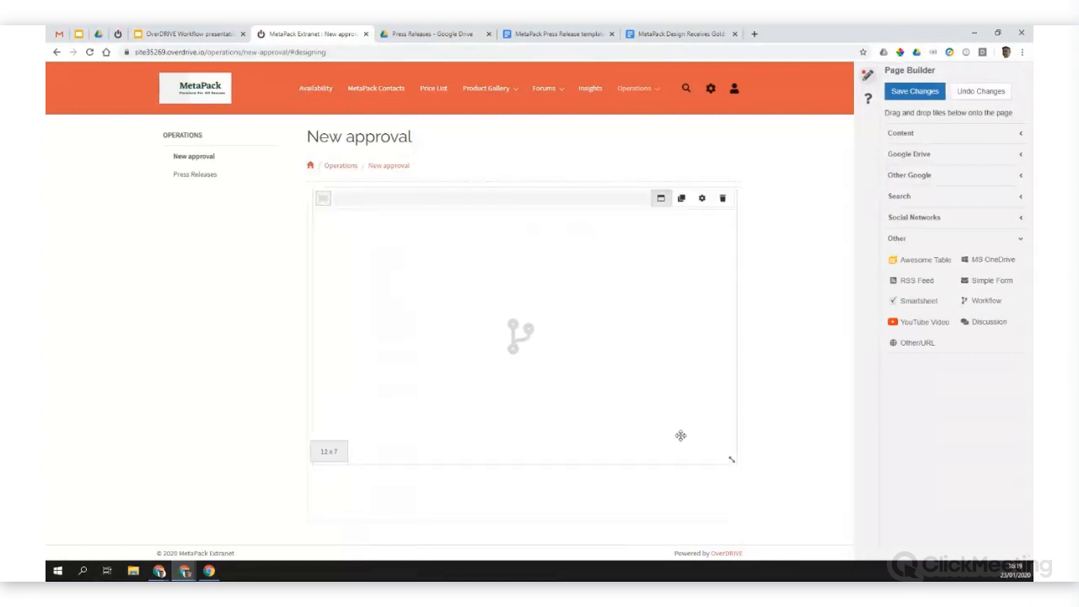
Step: Configure the Workflow tile to use the MetaPack travel authorisation document as its template
{"action": "left_click", "coordinate": [703, 199]}
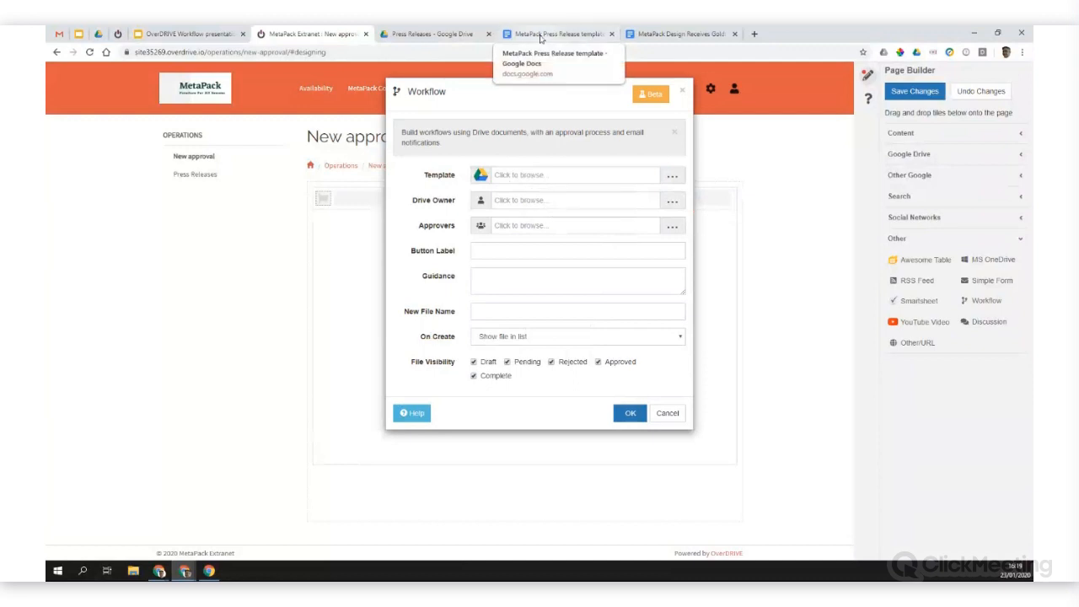
{"action": "left_click", "coordinate": [533, 176]}
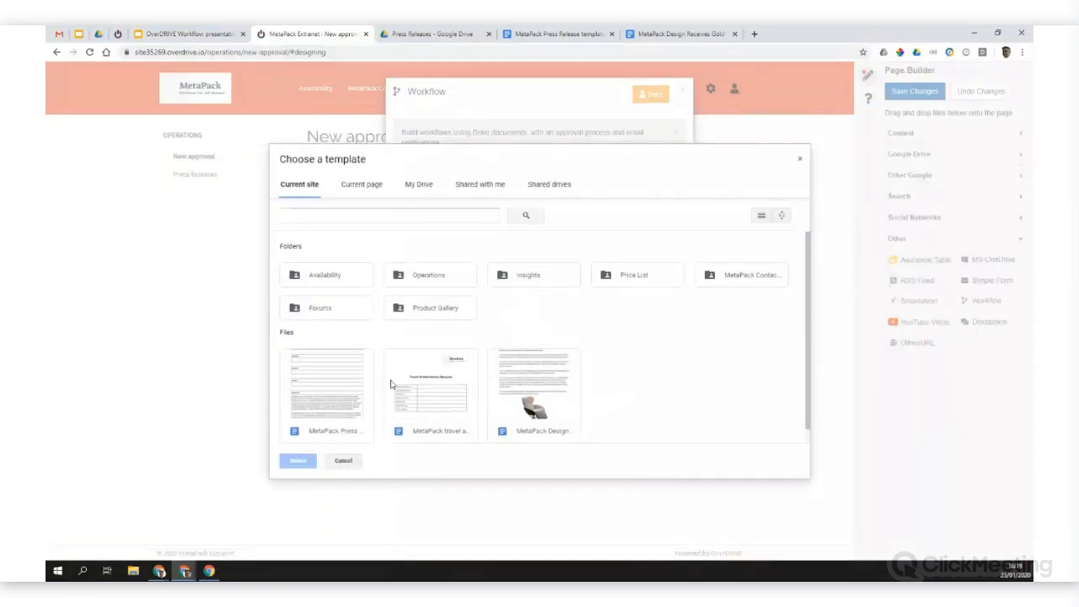
{"action": "scroll", "coordinate": [390, 384], "scroll_direction": "down", "scroll_amount": 1}
{"action": "left_click", "coordinate": [439, 403]}
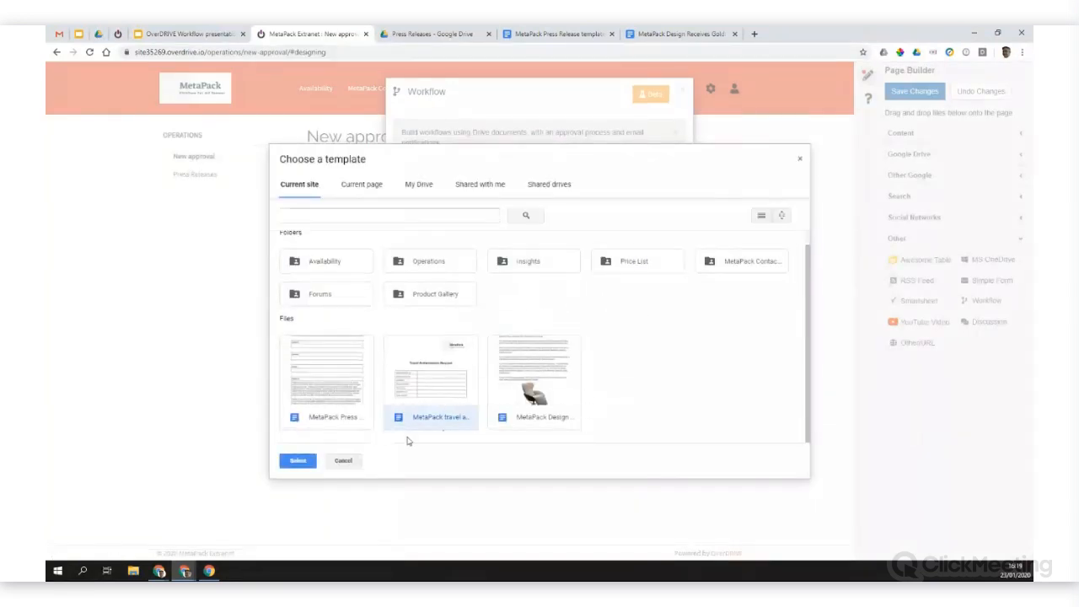
{"action": "left_click", "coordinate": [297, 461]}
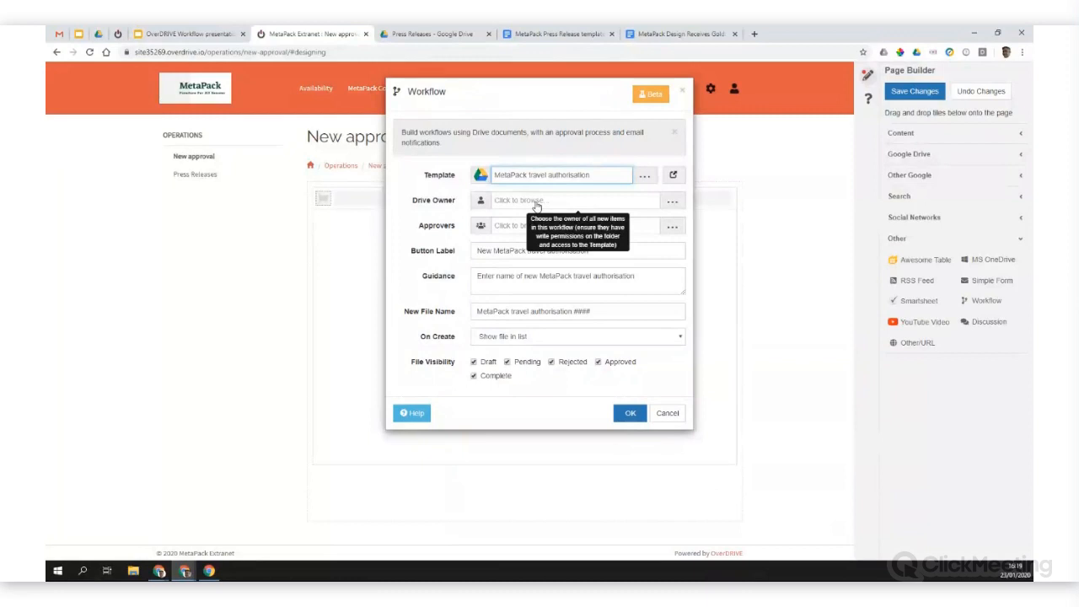
Step: Set the marketing director as the workflow's Drive Owner
{"action": "left_click", "coordinate": [536, 204]}
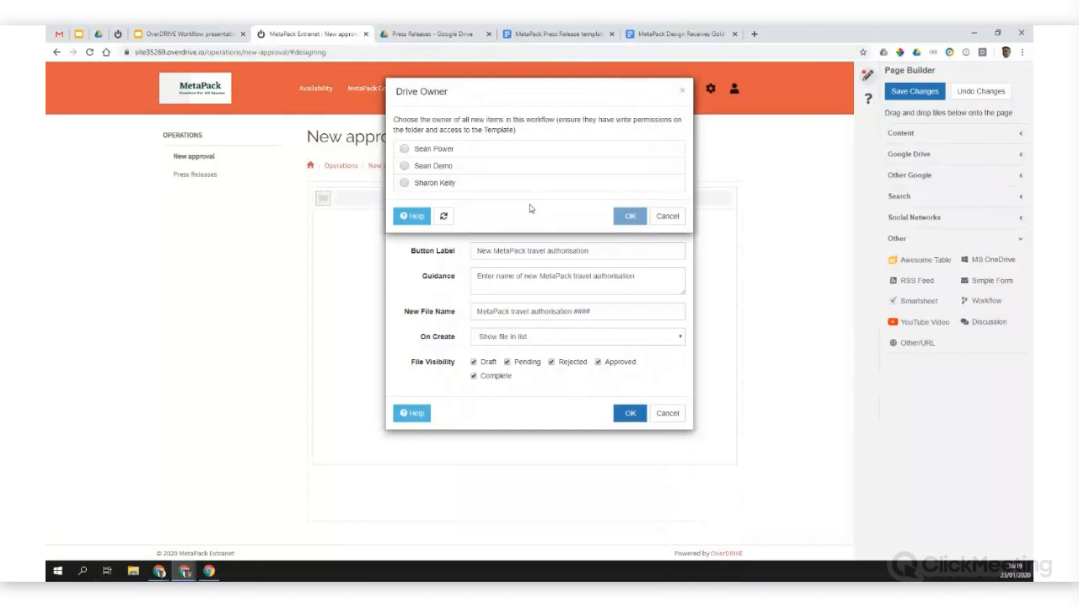
{"action": "left_click", "coordinate": [405, 184]}
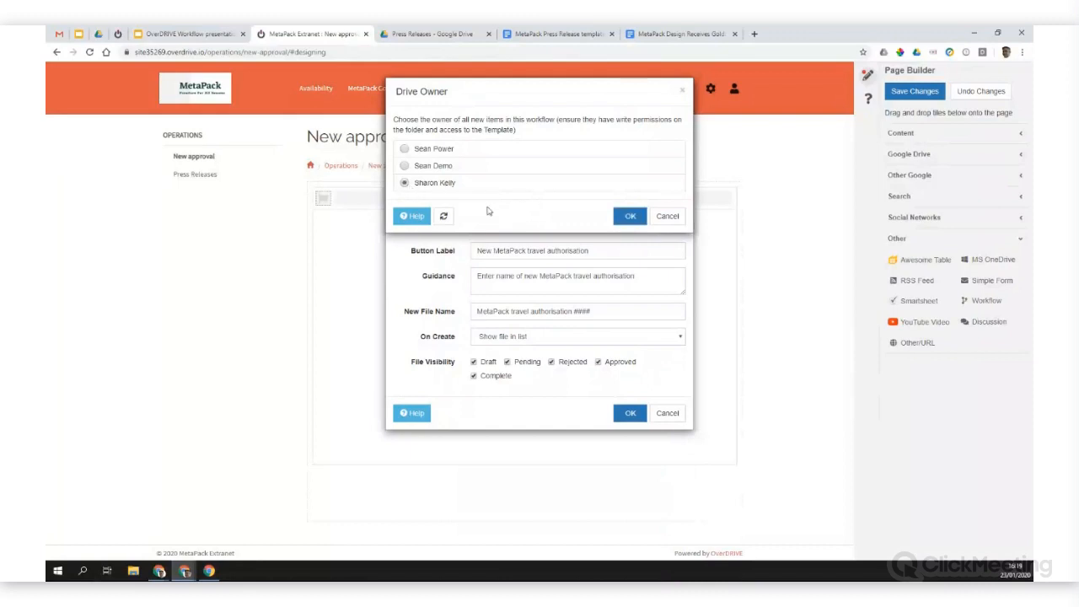
{"action": "left_click", "coordinate": [628, 218]}
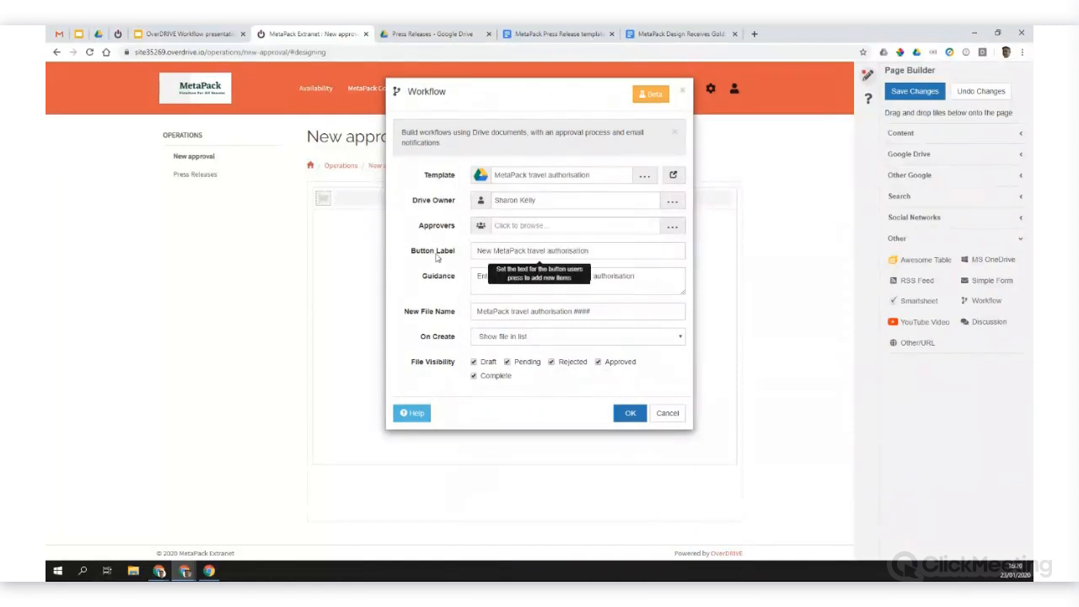
Step: Add the demo user and the user listed by e-mail address as approvers, and shorten the button label to "New travel authorisation"
{"action": "left_click", "coordinate": [523, 226]}
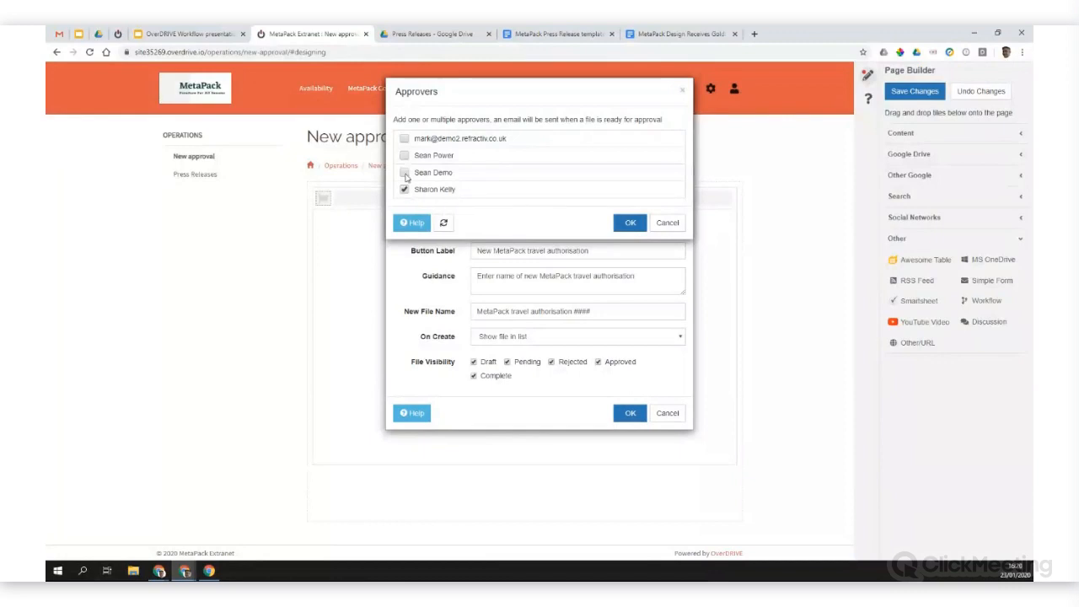
{"action": "left_click", "coordinate": [406, 174]}
{"action": "left_click", "coordinate": [405, 140]}
{"action": "left_click", "coordinate": [630, 222]}
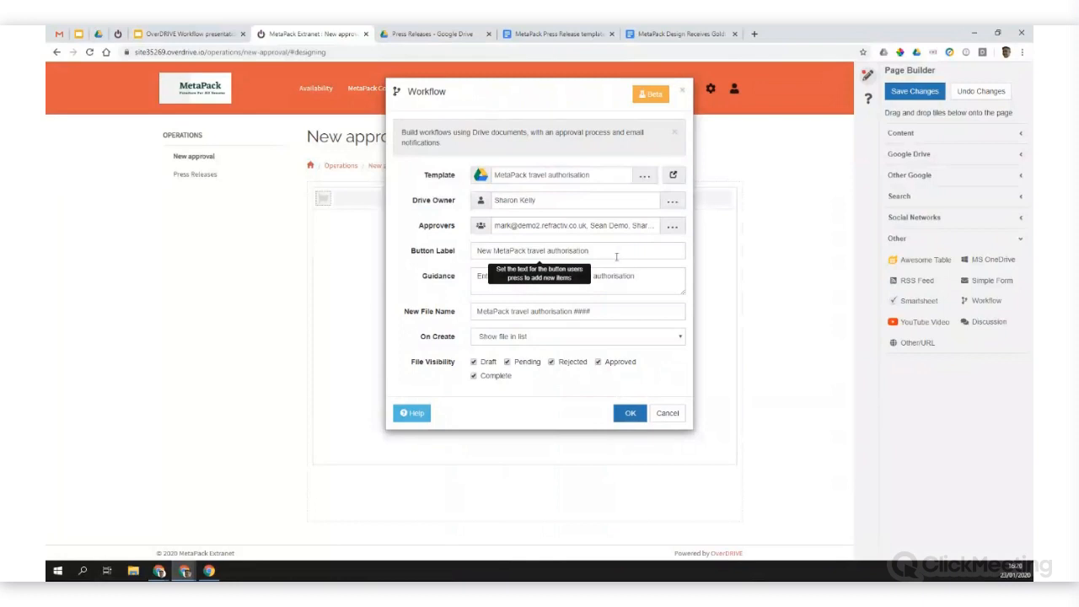
{"action": "left_click_drag", "start_coordinate": [493, 250], "coordinate": [528, 251]}
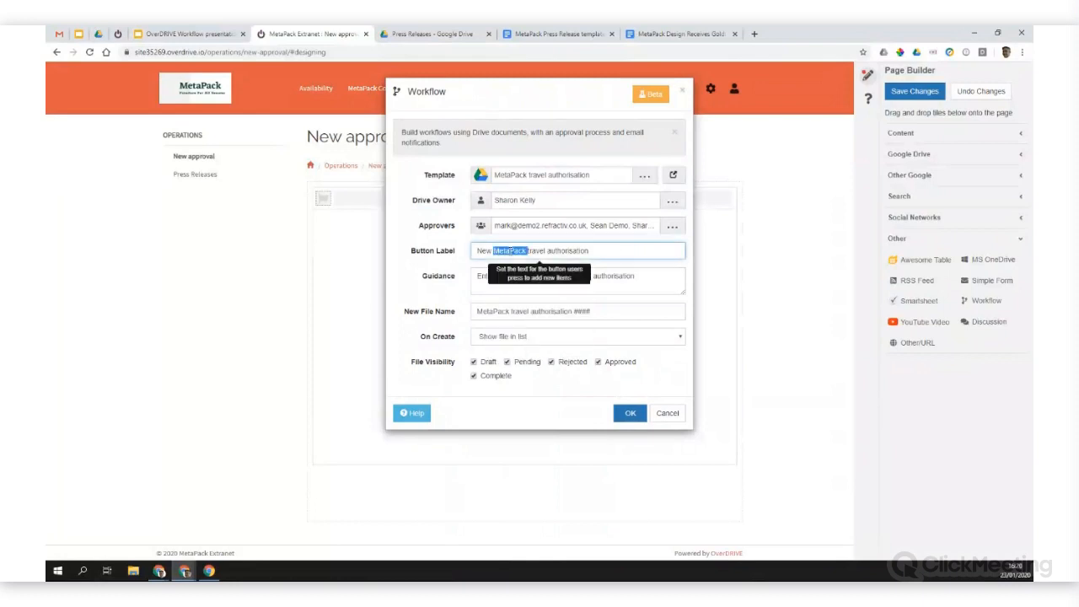
{"action": "key", "text": "BackSpace"}
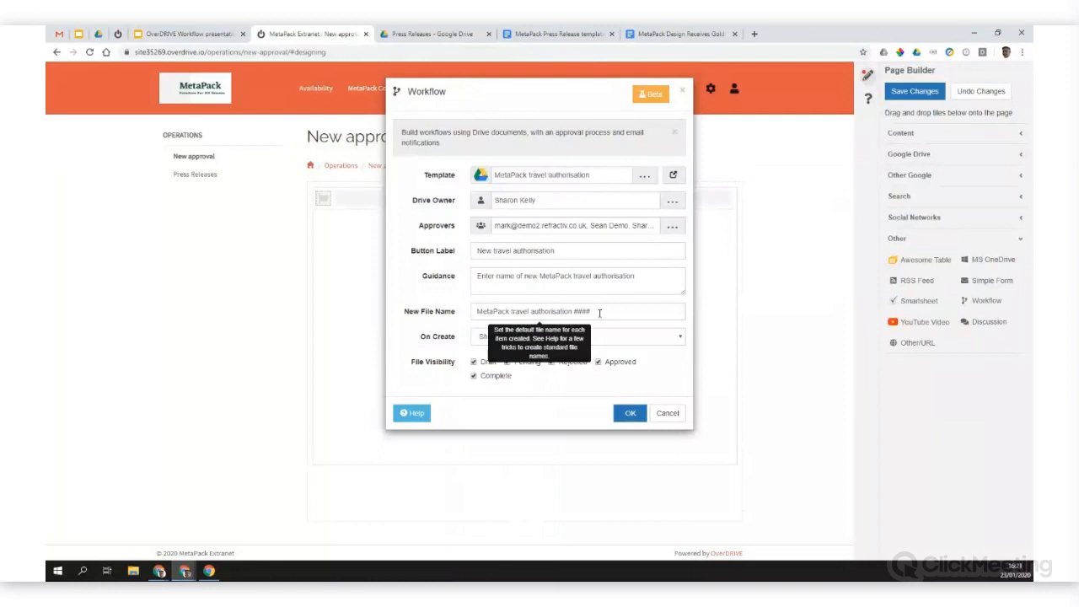
Step: Consult the Workflow help through the New File Name markers, and set On Create to "Open file in Edit mode"
{"action": "left_click", "coordinate": [412, 414]}
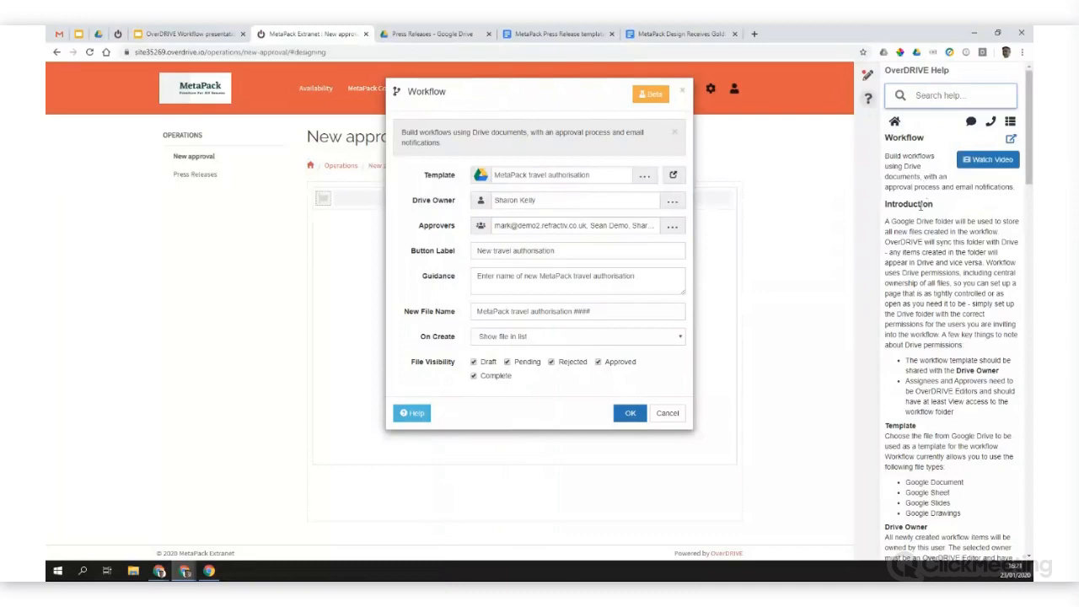
{"action": "scroll", "coordinate": [921, 205], "scroll_direction": "down", "scroll_amount": 2}
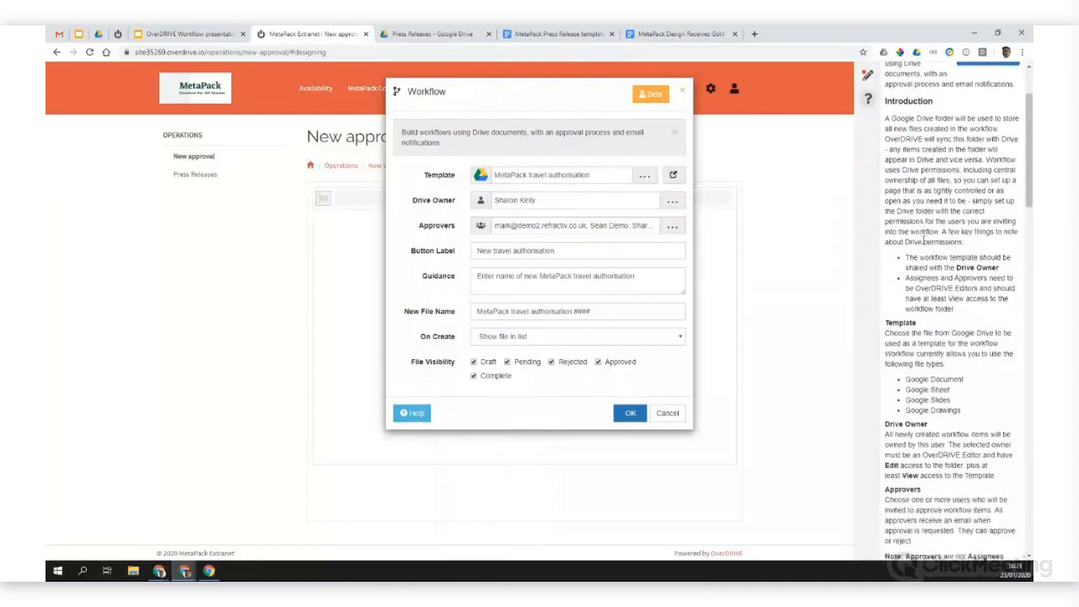
{"action": "scroll", "coordinate": [924, 240], "scroll_direction": "down", "scroll_amount": 6}
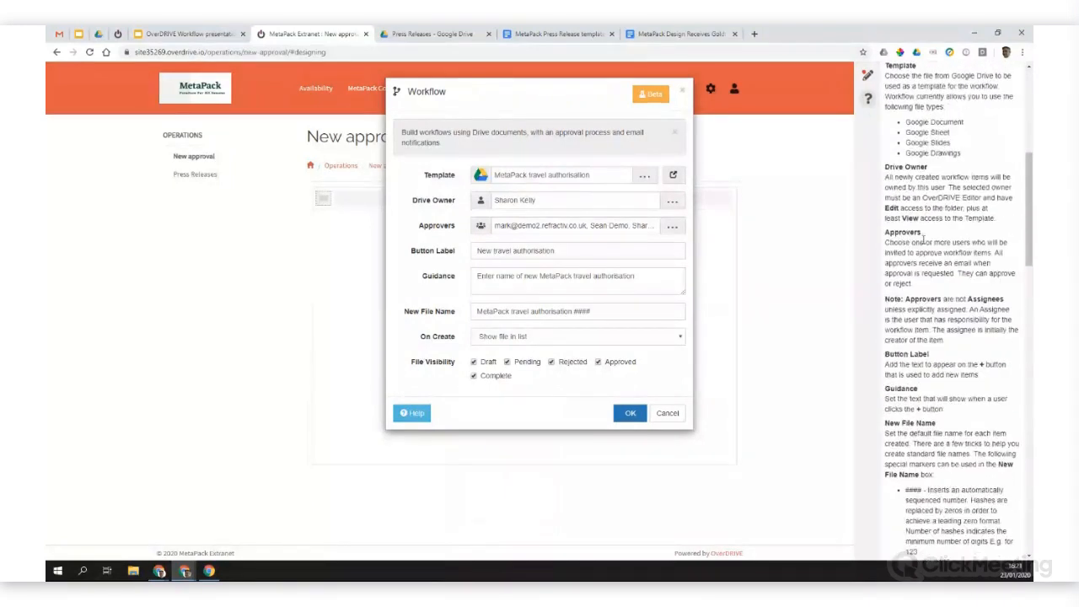
{"action": "scroll", "coordinate": [971, 268], "scroll_direction": "down", "scroll_amount": 1}
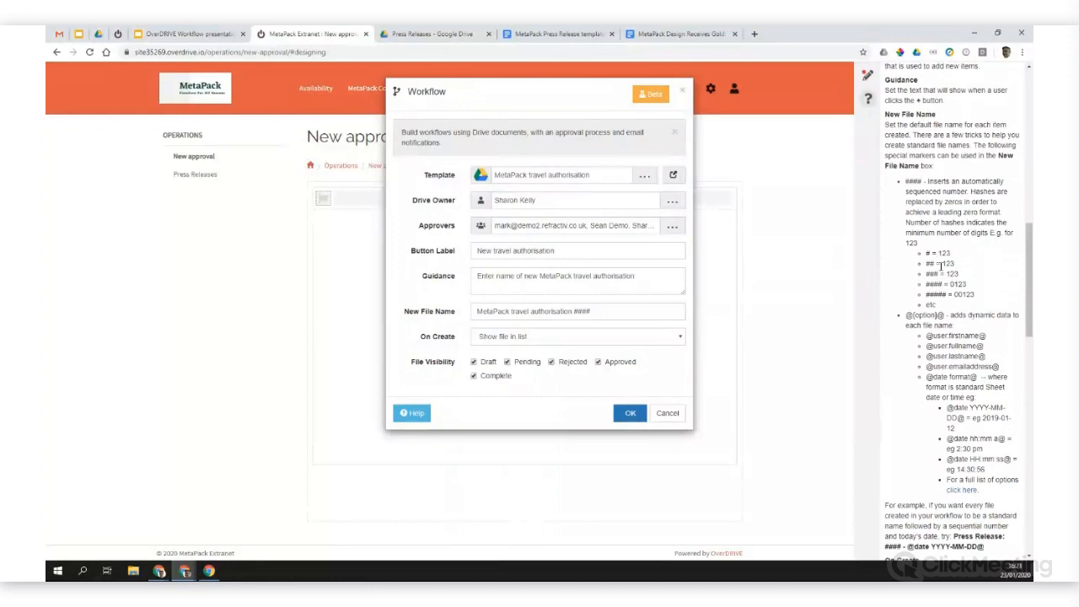
{"action": "scroll", "coordinate": [941, 266], "scroll_direction": "down", "scroll_amount": 1}
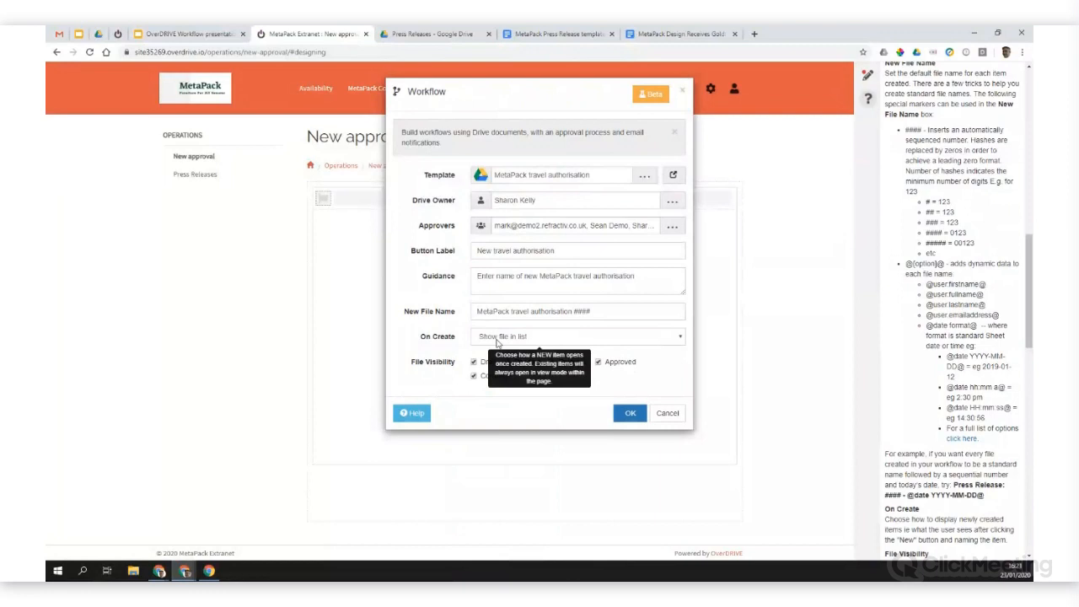
{"action": "left_click", "coordinate": [584, 339]}
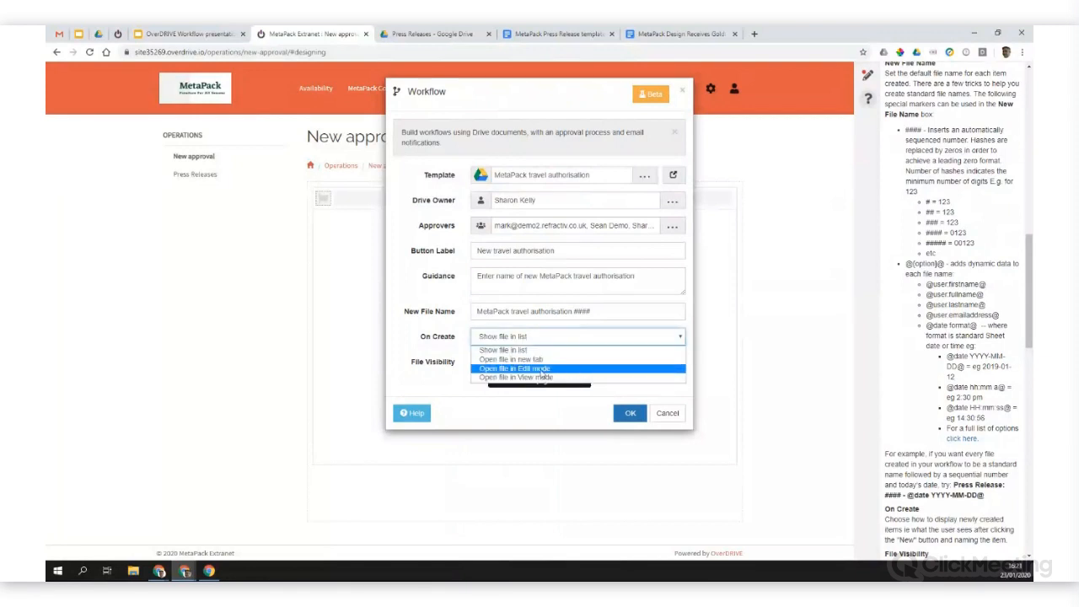
{"action": "left_click", "coordinate": [542, 368]}
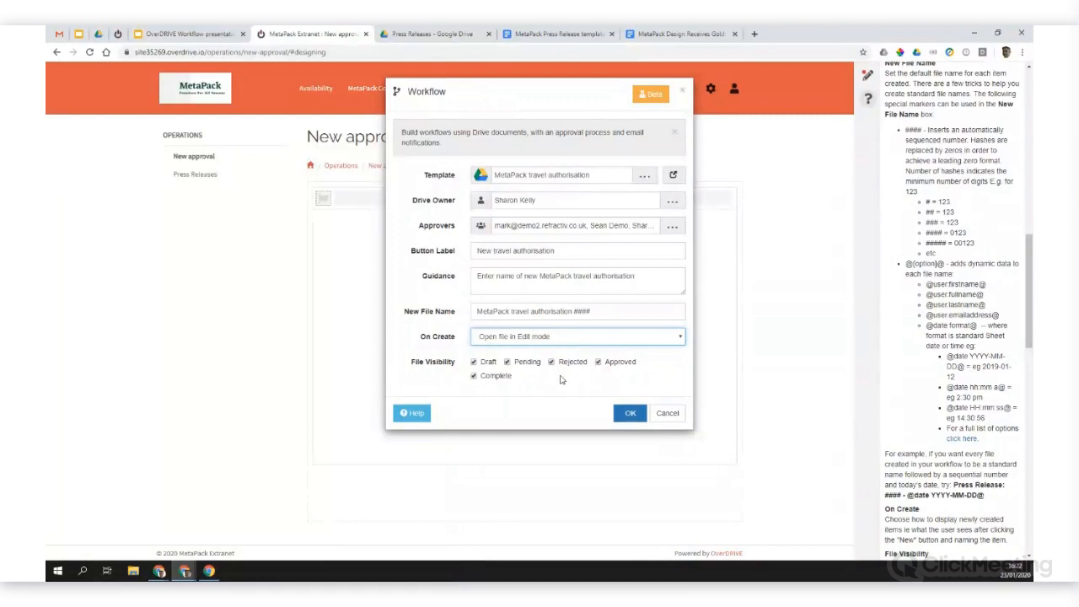
Step: Exclude approved items from the travel authorisation workflow's File Visibility and apply the Workflow tile settings
{"action": "mouse_move", "coordinate": [510, 365]}
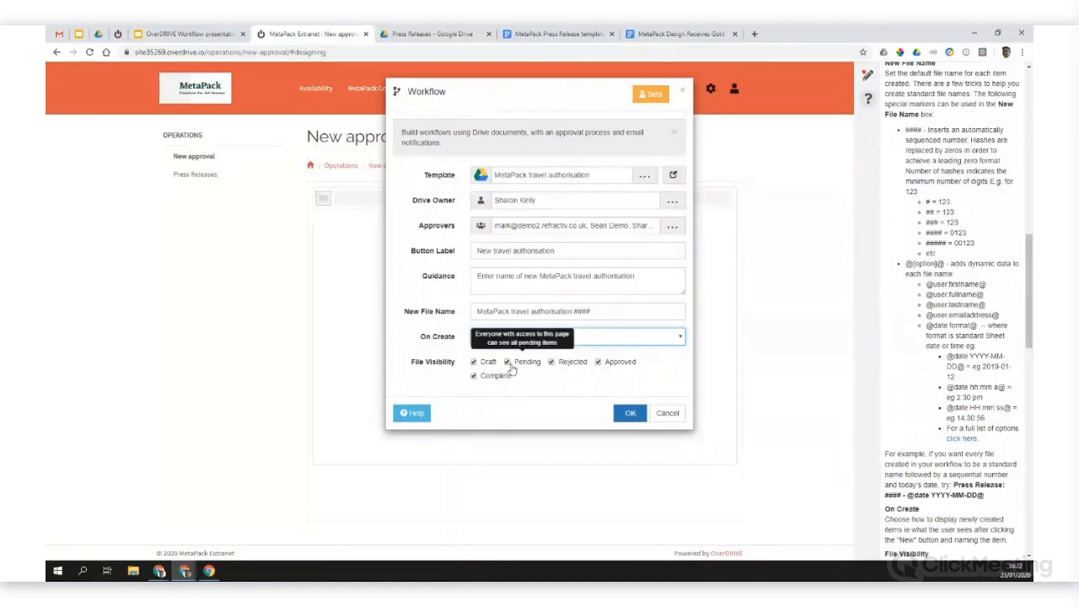
{"action": "mouse_move", "coordinate": [604, 369]}
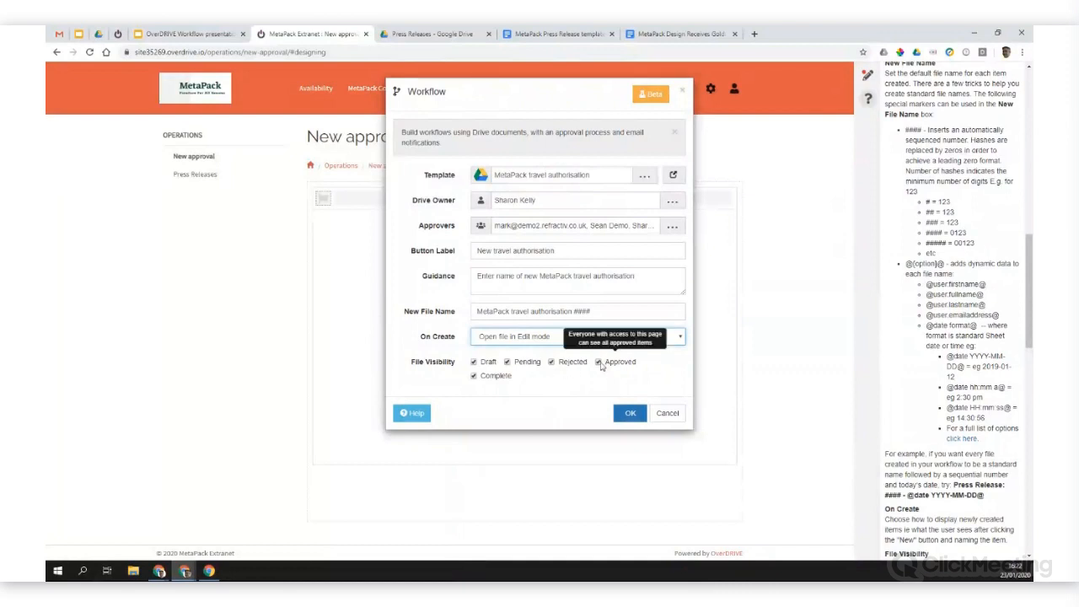
{"action": "left_click", "coordinate": [599, 363]}
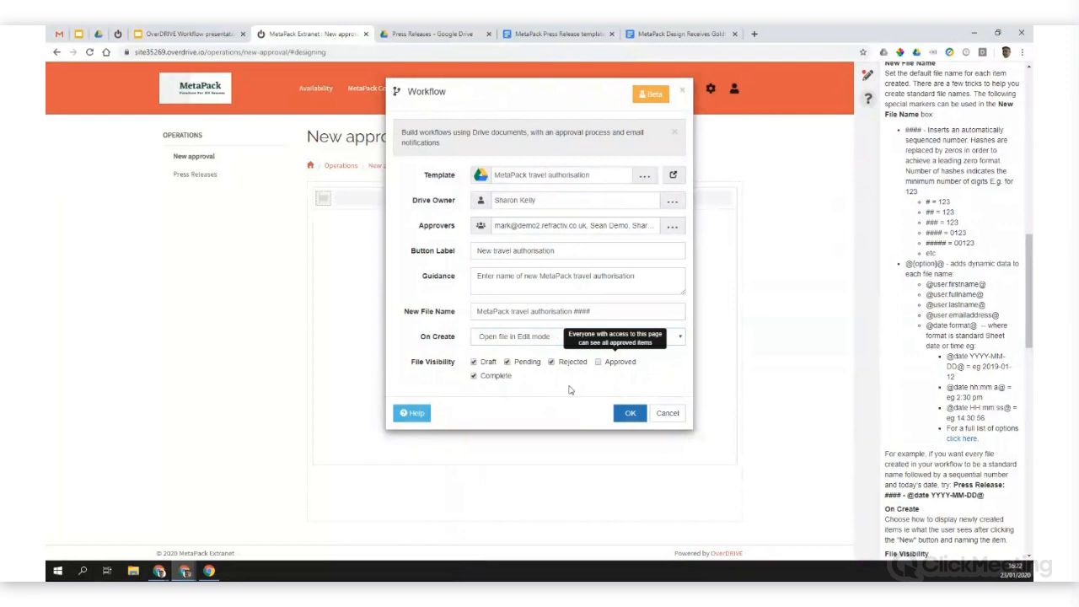
{"action": "left_click", "coordinate": [629, 415]}
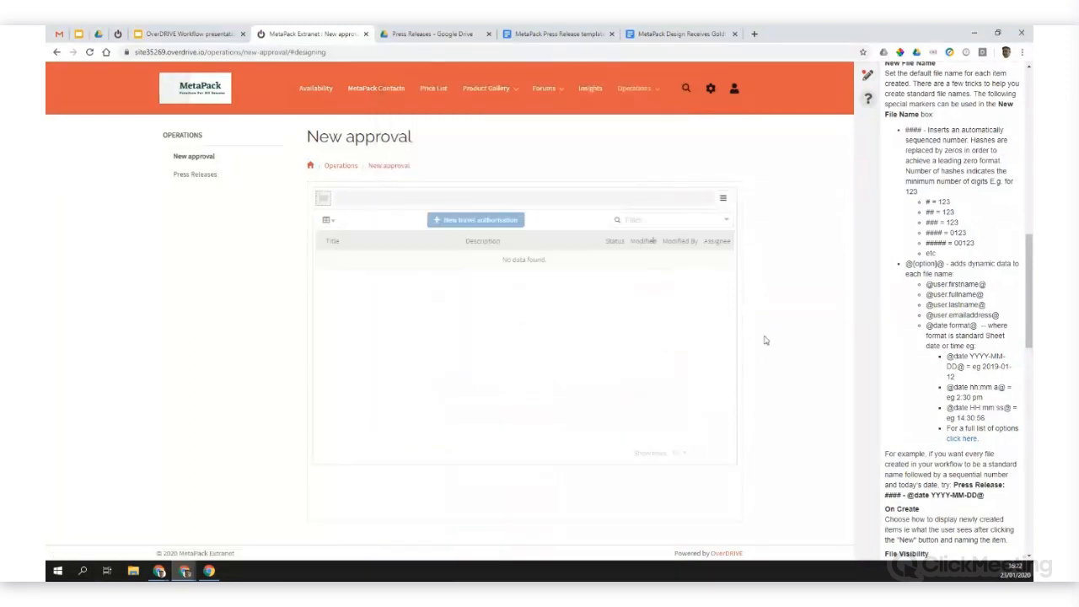
Step: Return to the Page Builder and close it to view the New approval page, then try reloading the page and cancel
{"action": "left_click", "coordinate": [868, 75]}
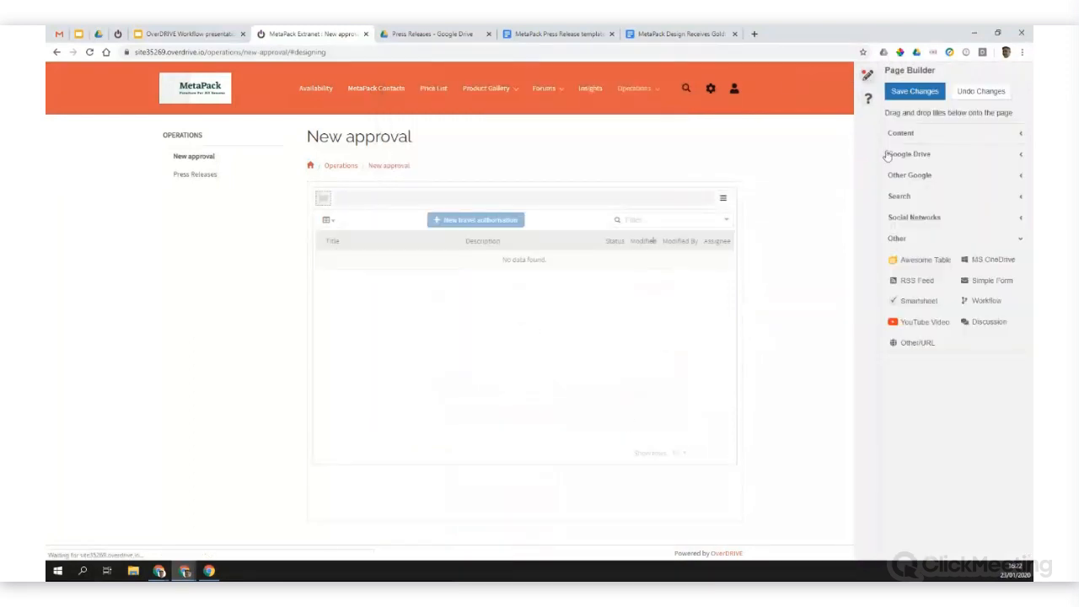
{"action": "left_click", "coordinate": [868, 75]}
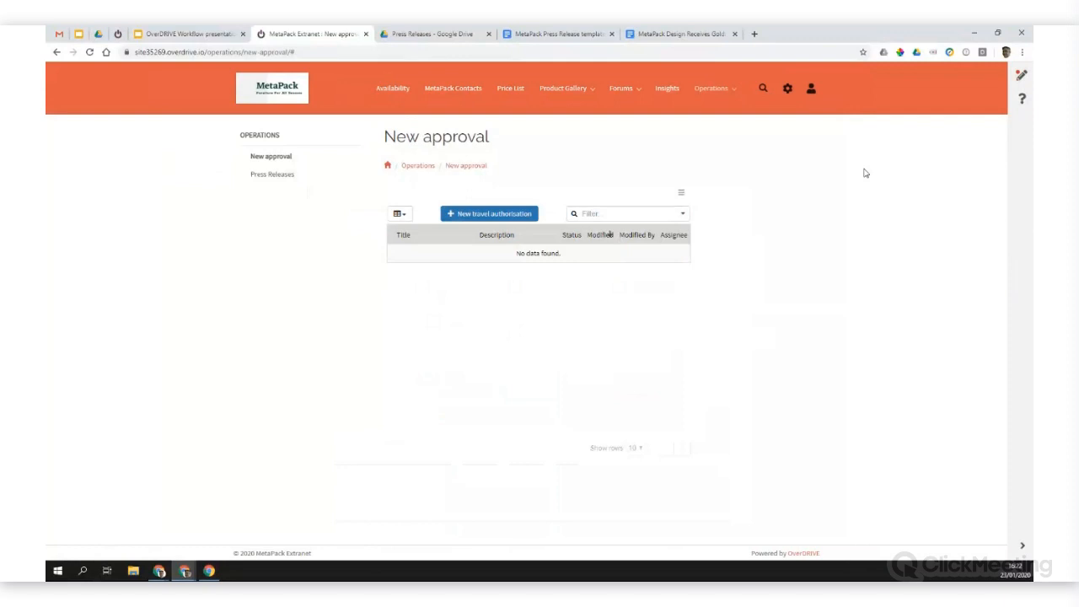
{"action": "key", "text": "F5"}
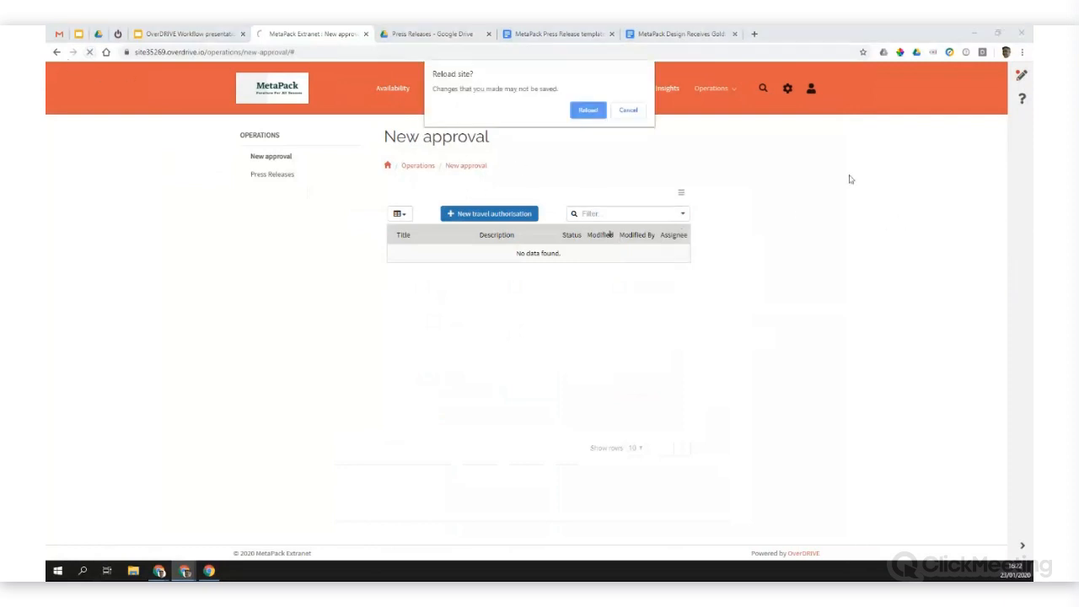
{"action": "left_click", "coordinate": [628, 111]}
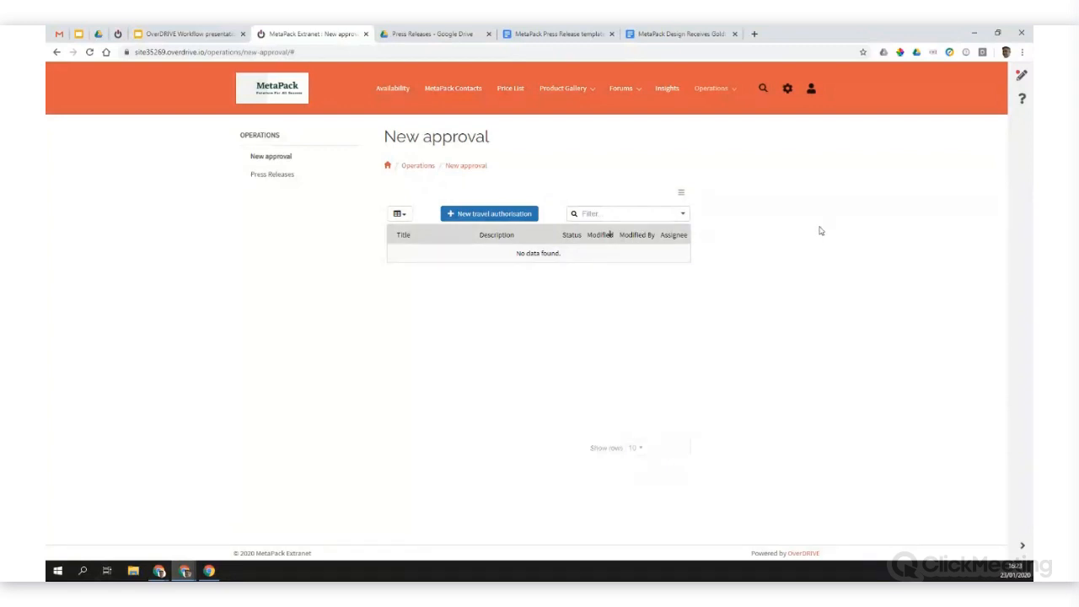
Step: Switch to the OverDRIVE Workflow presentation in Google Slides and present it full screen from the Demo slide to the OverDRIVE Pricing slide
{"action": "left_click", "coordinate": [189, 33]}
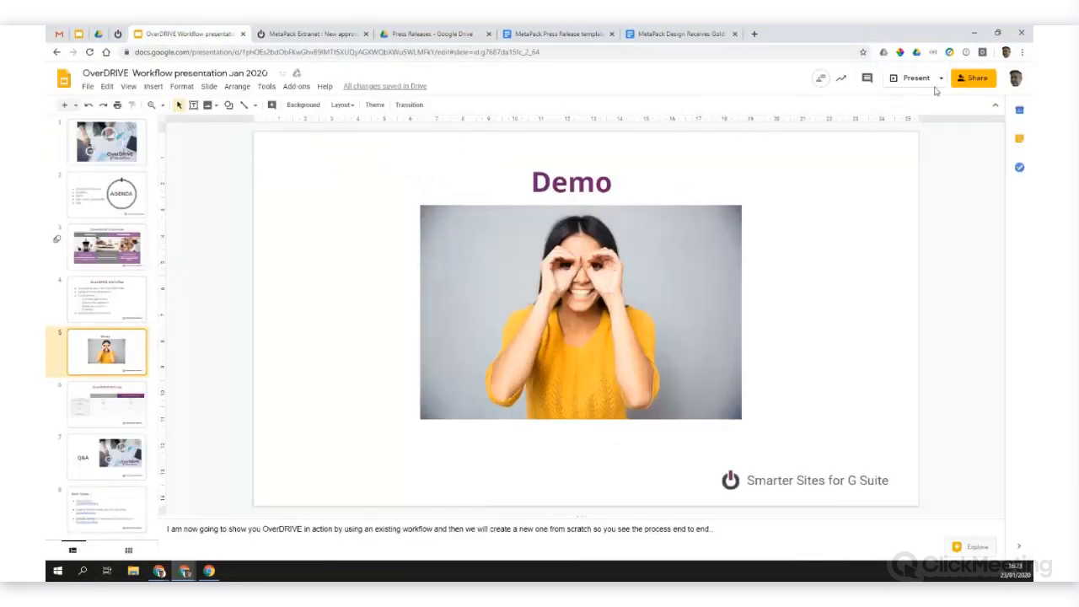
{"action": "left_click", "coordinate": [900, 82]}
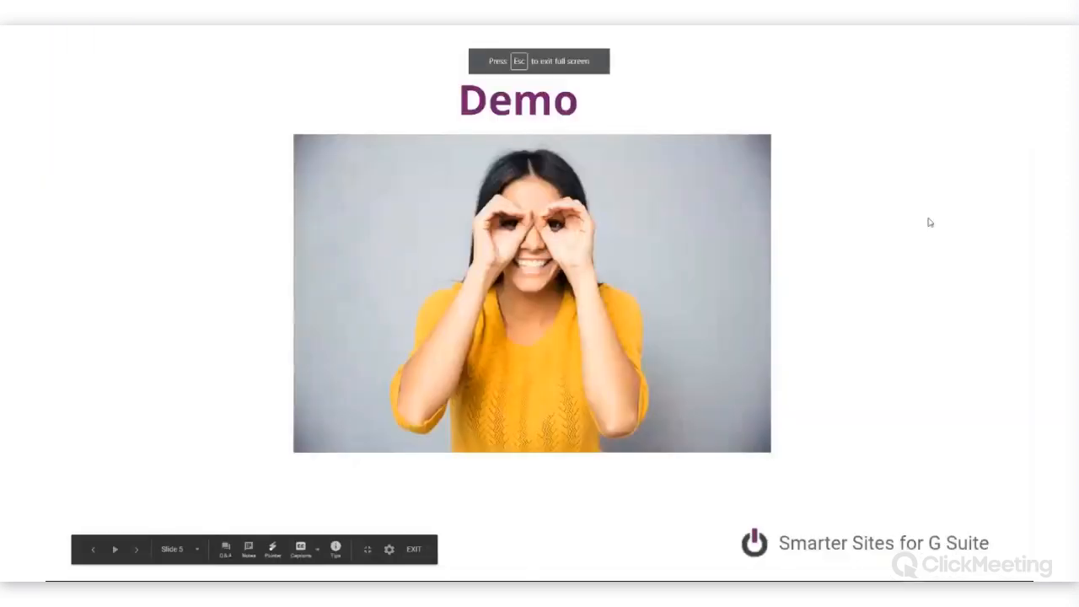
{"action": "key", "text": "Right"}
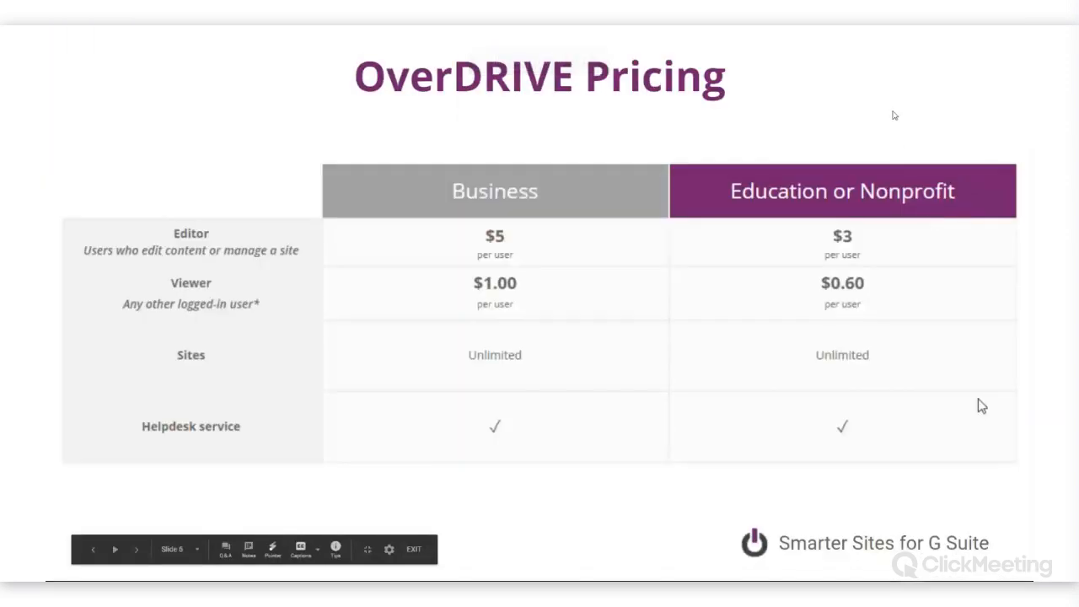